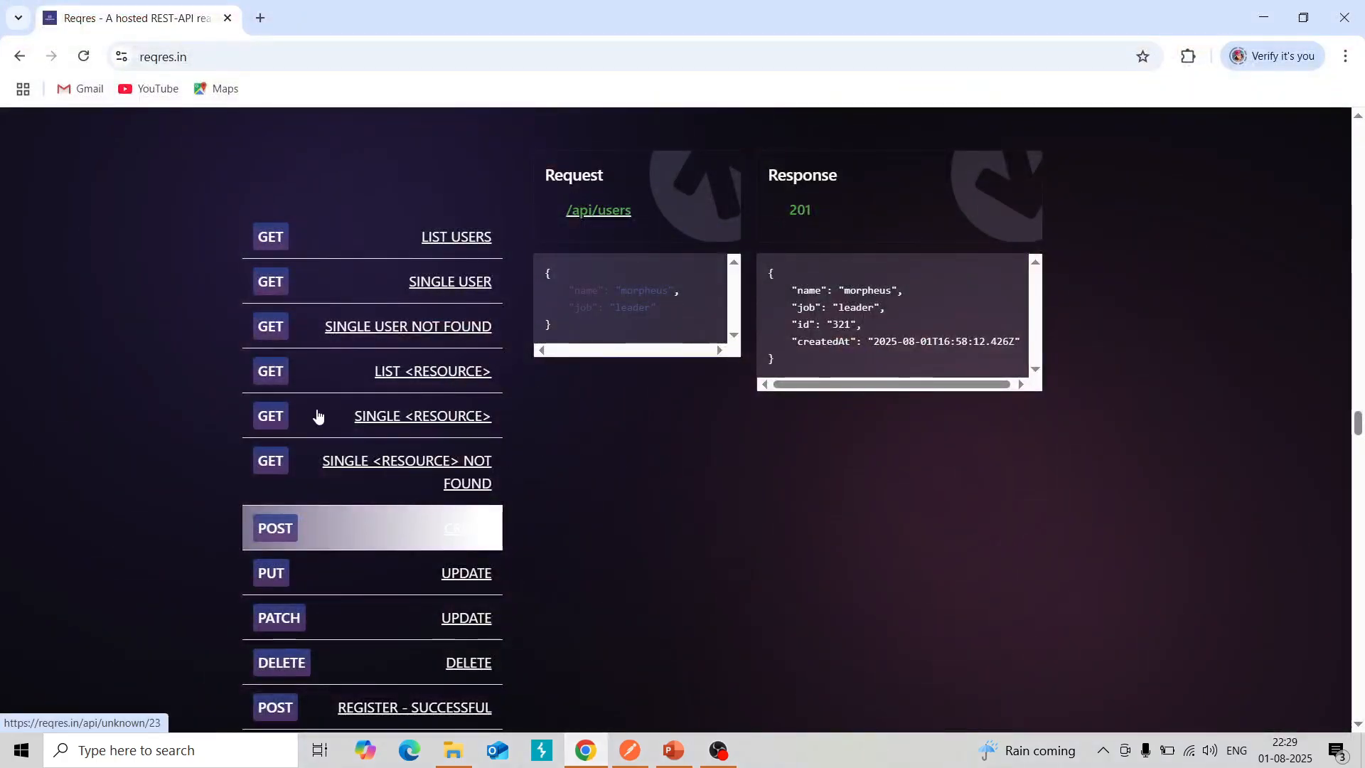
Show the PUT update example on the Reqres page and copy the address of its /api/users/2 request link
{"action": "scroll", "coordinate": [512, 469], "scroll_direction": "down", "scroll_amount": 1}
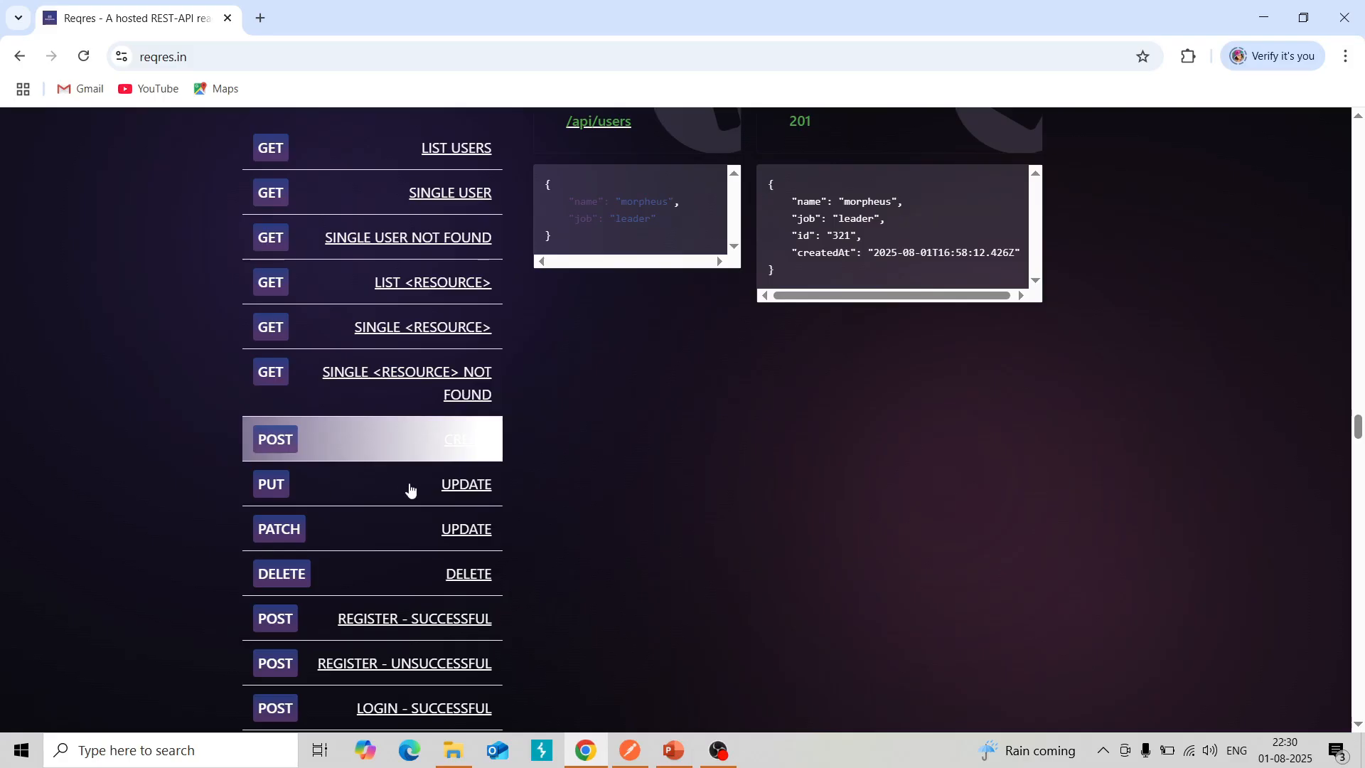
{"action": "left_click", "coordinate": [464, 492]}
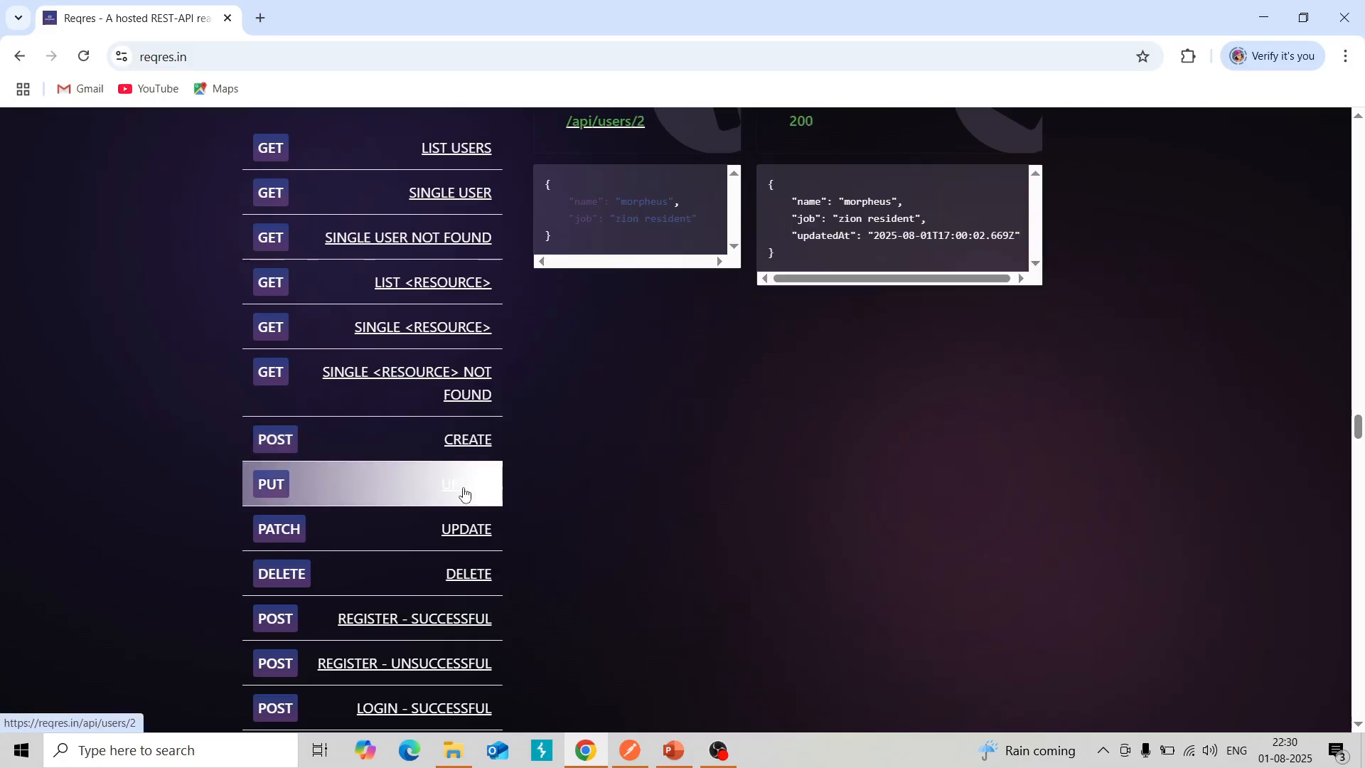
{"action": "scroll", "coordinate": [685, 462], "scroll_direction": "up", "scroll_amount": 3}
{"action": "scroll", "coordinate": [635, 444], "scroll_direction": "down", "scroll_amount": 1}
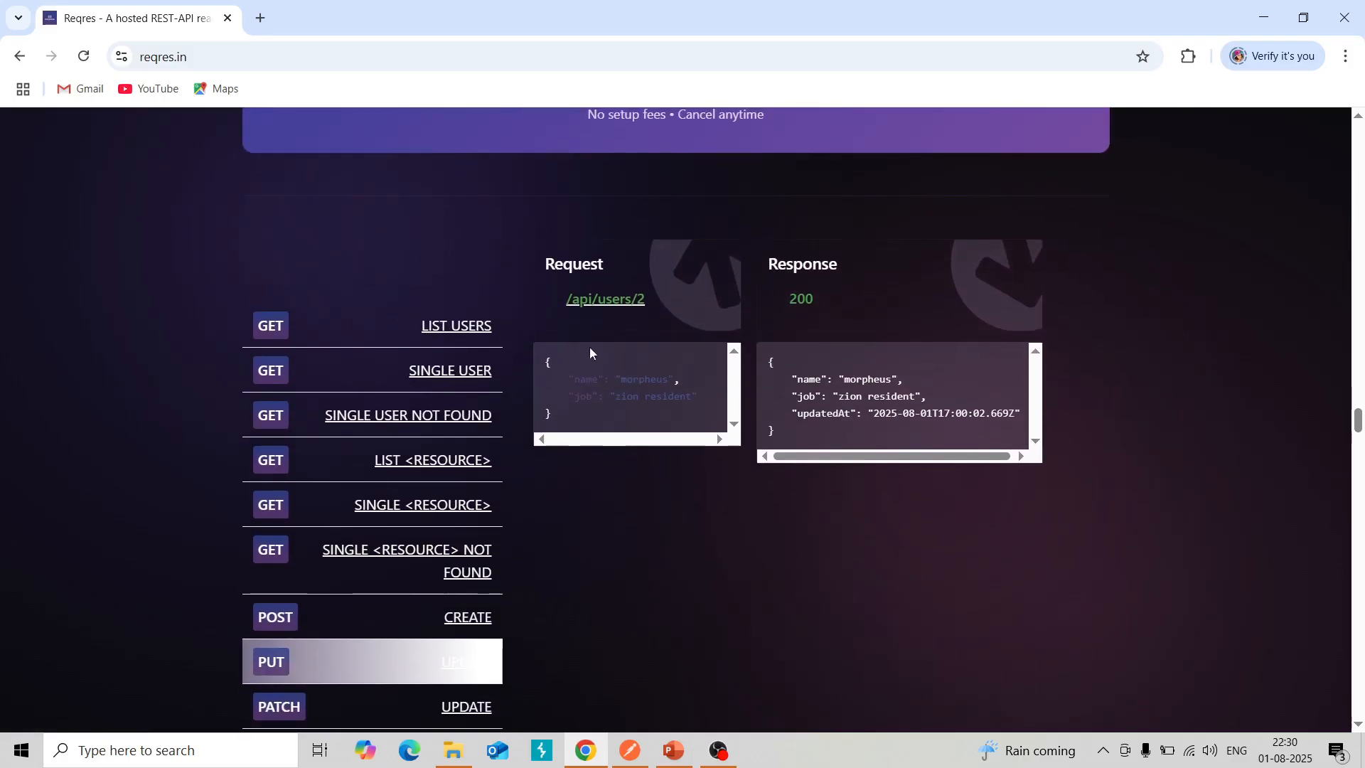
{"action": "scroll", "coordinate": [601, 307], "scroll_direction": "down", "scroll_amount": 1}
{"action": "scroll", "coordinate": [594, 420], "scroll_direction": "up", "scroll_amount": 1}
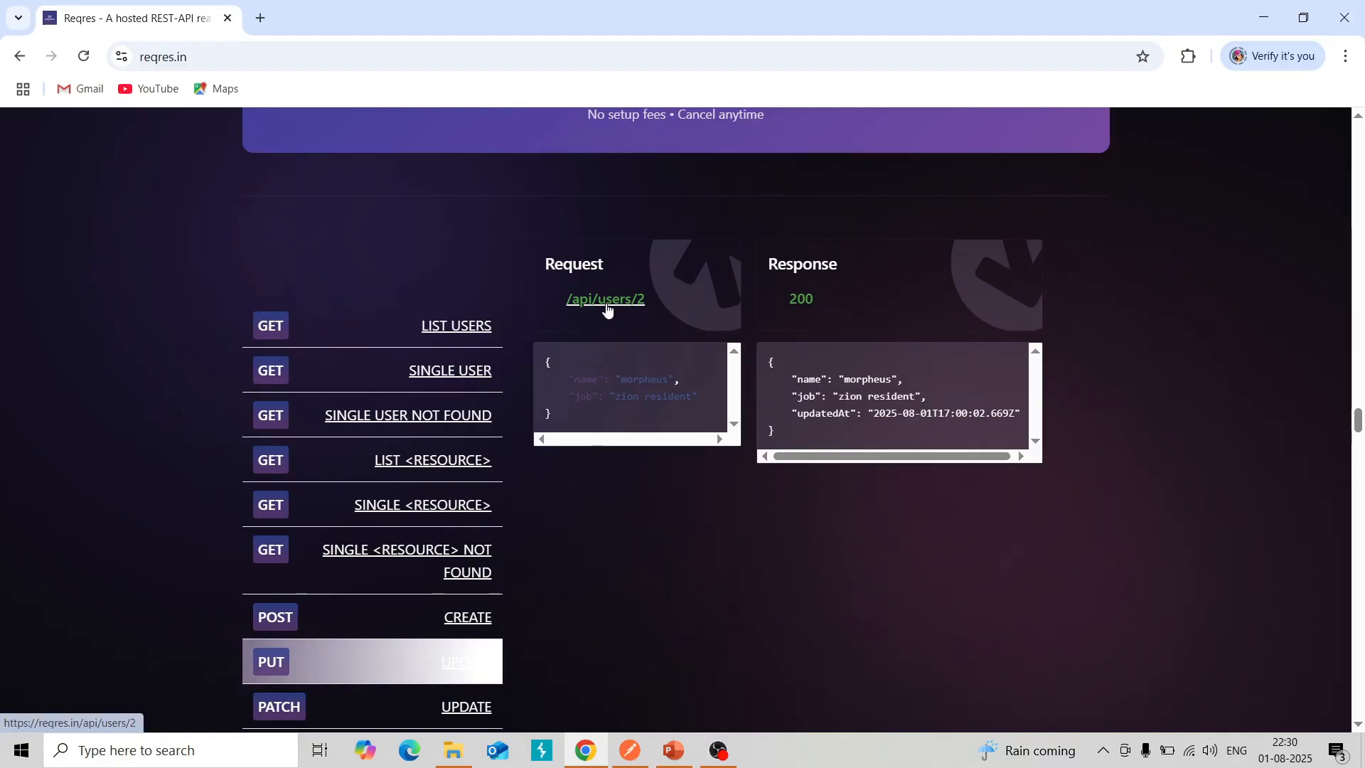
{"action": "scroll", "coordinate": [632, 421], "scroll_direction": "up", "scroll_amount": 1}
{"action": "scroll", "coordinate": [631, 421], "scroll_direction": "down", "scroll_amount": 2}
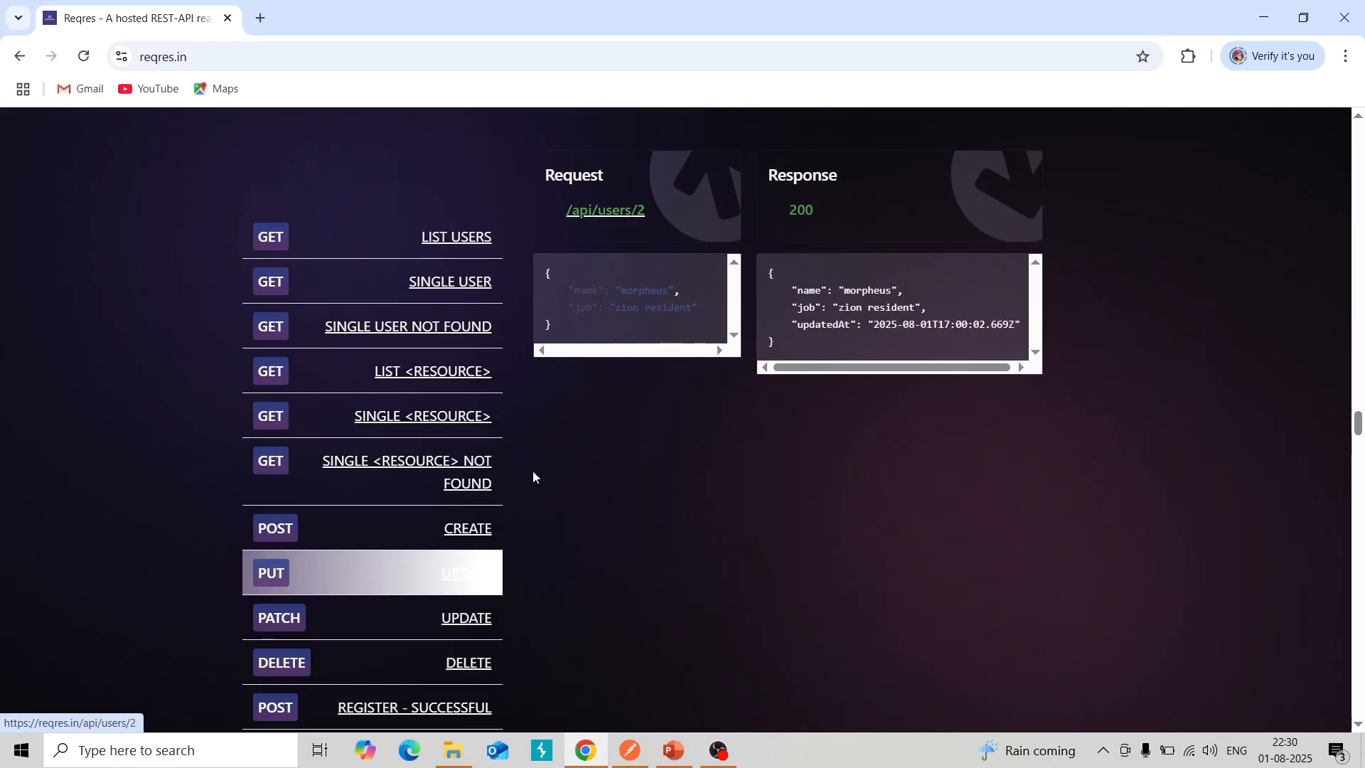
{"action": "right_click", "coordinate": [608, 217]}
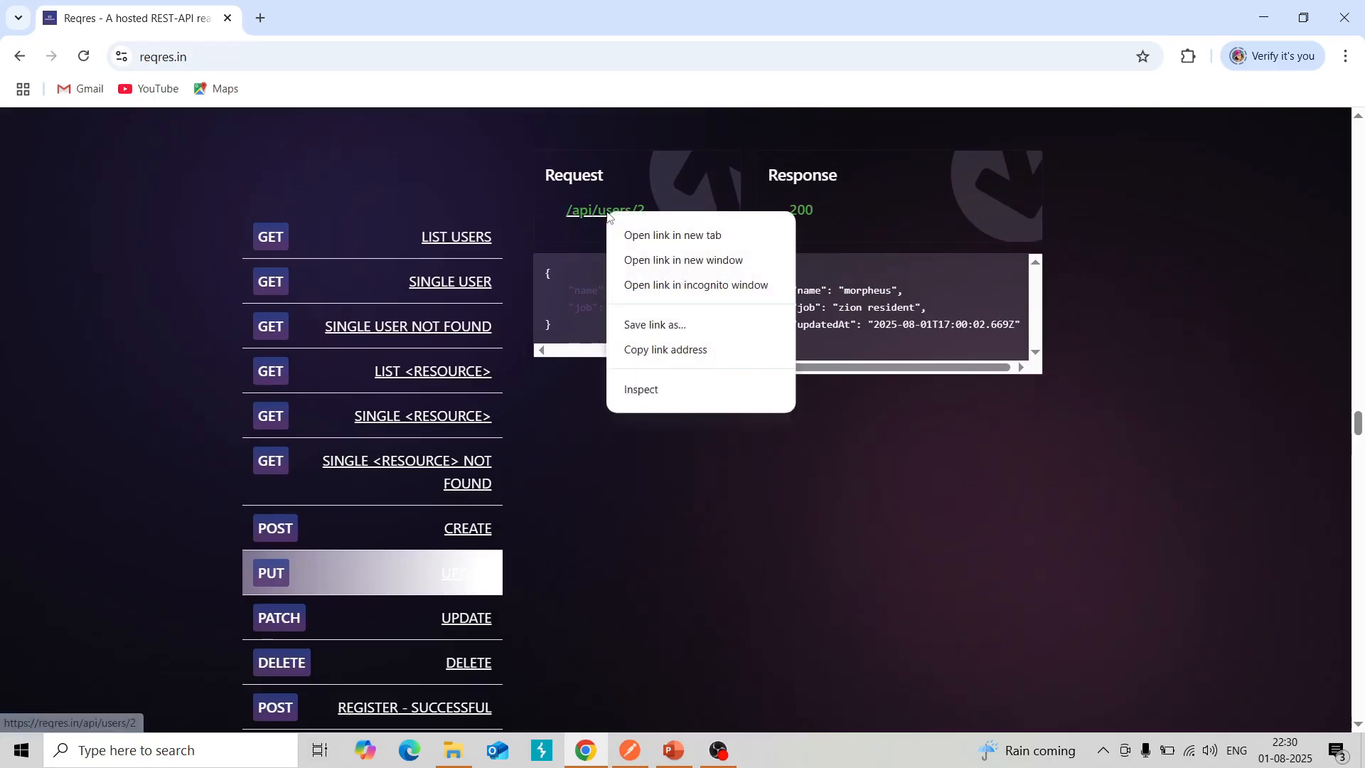
{"action": "left_click", "coordinate": [705, 361]}
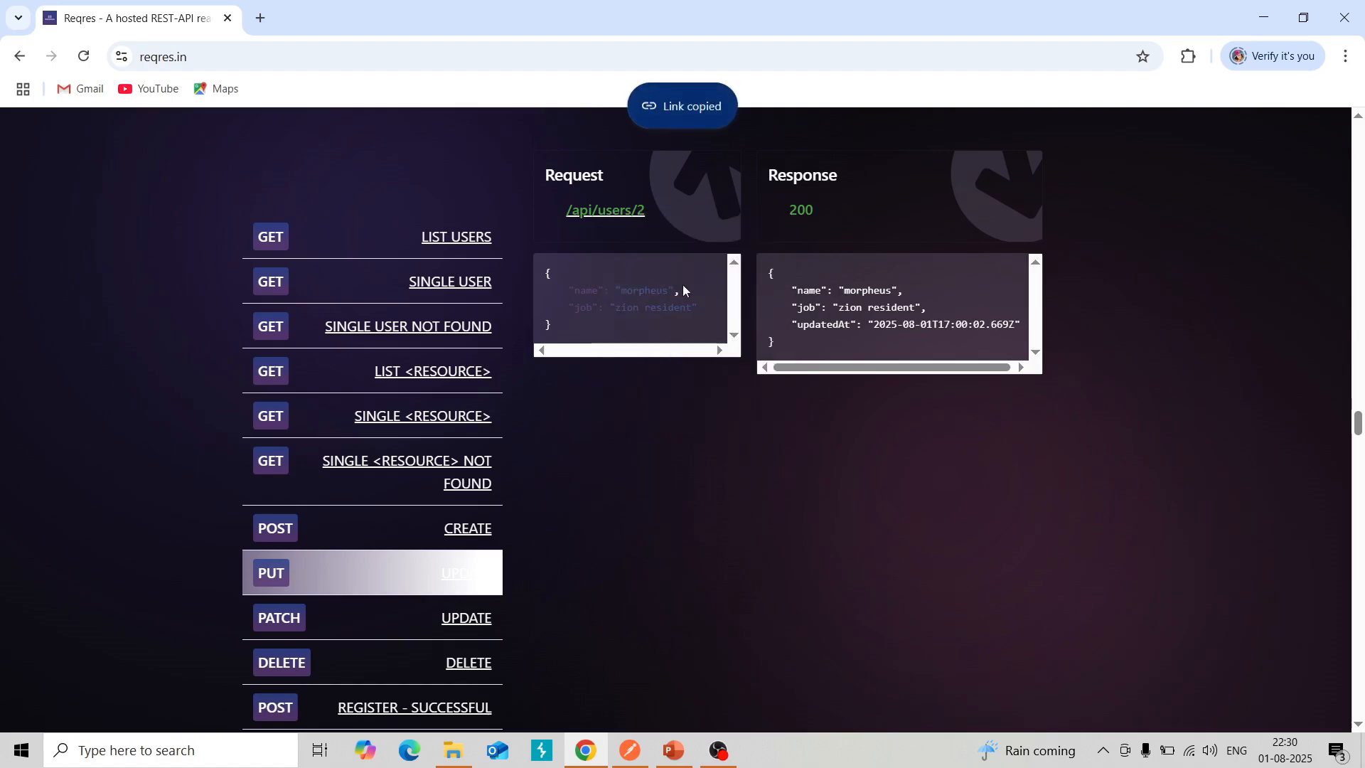
Switch to Postman and add a new request named Update User to the Test API Collection
{"action": "left_click", "coordinate": [638, 758]}
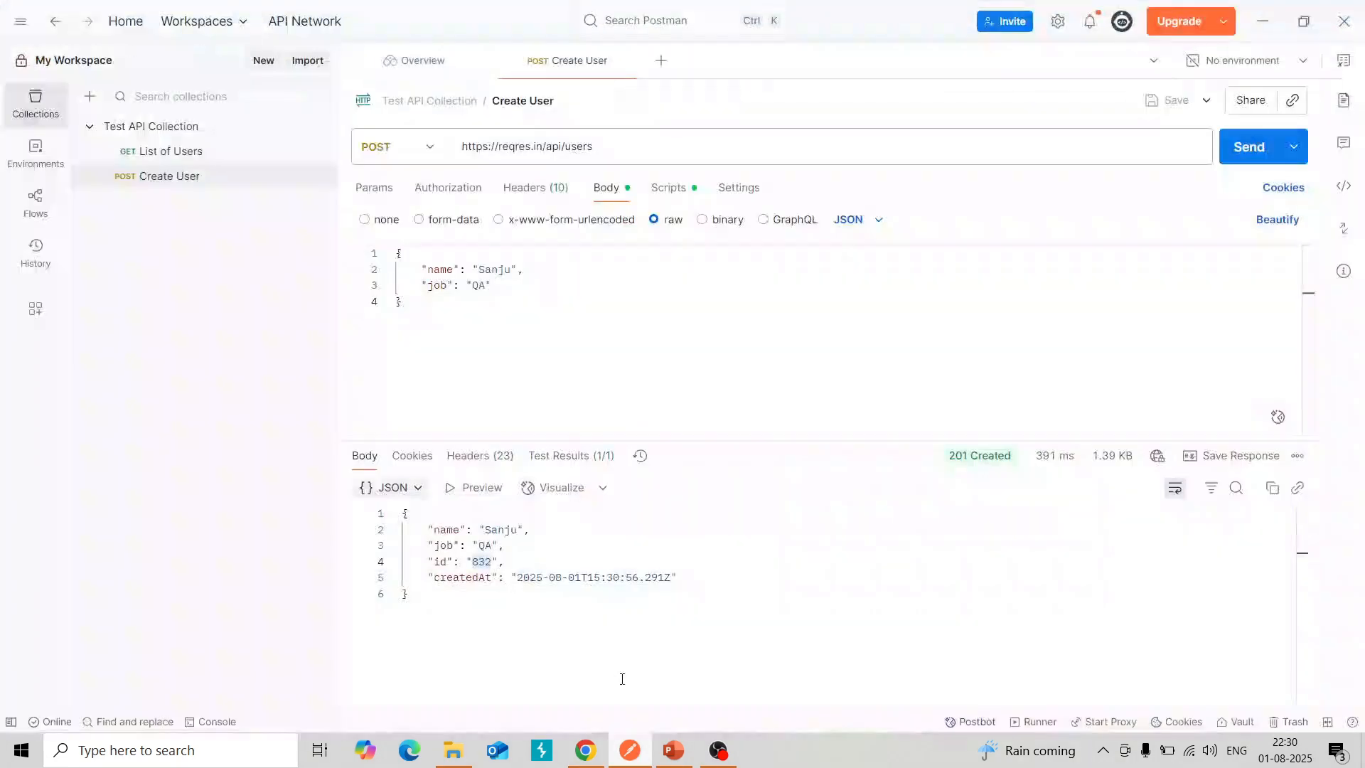
{"action": "mouse_move", "coordinate": [280, 131]}
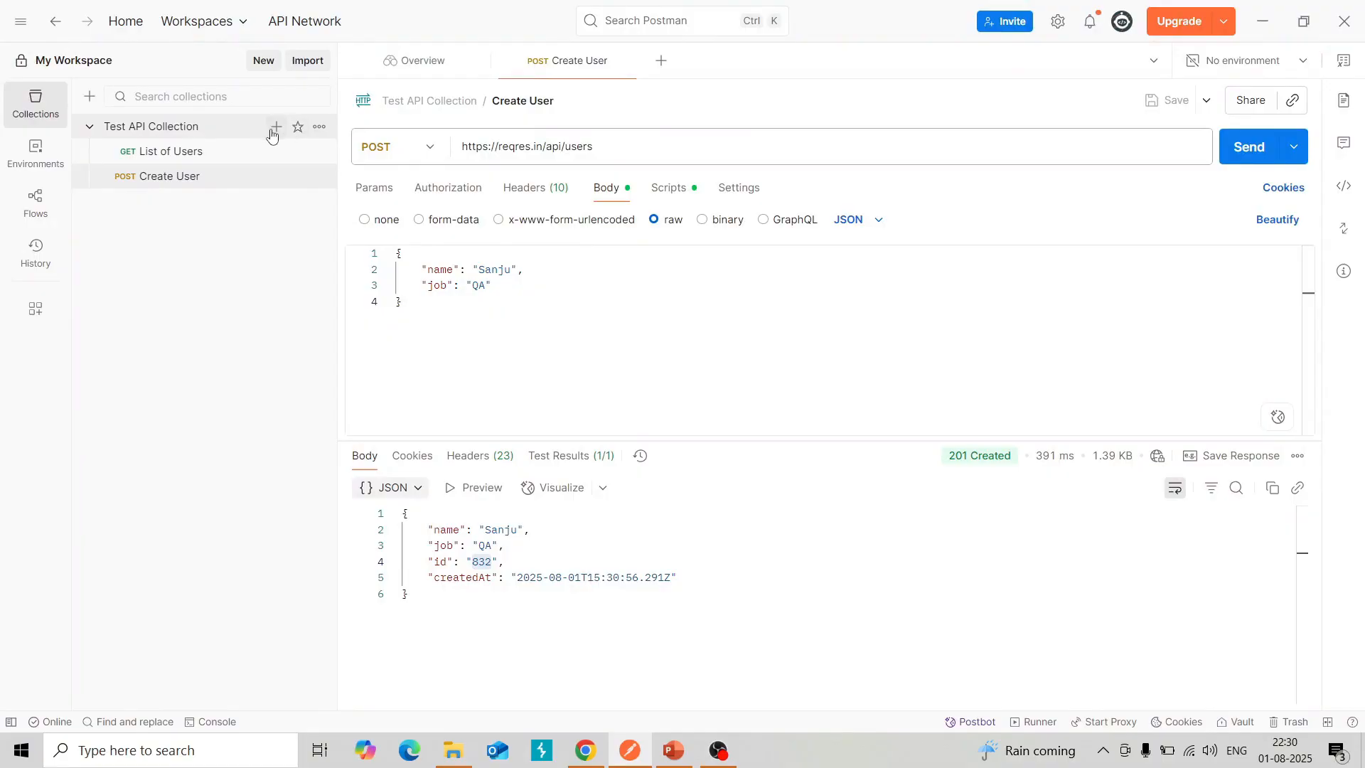
{"action": "left_click", "coordinate": [276, 133]}
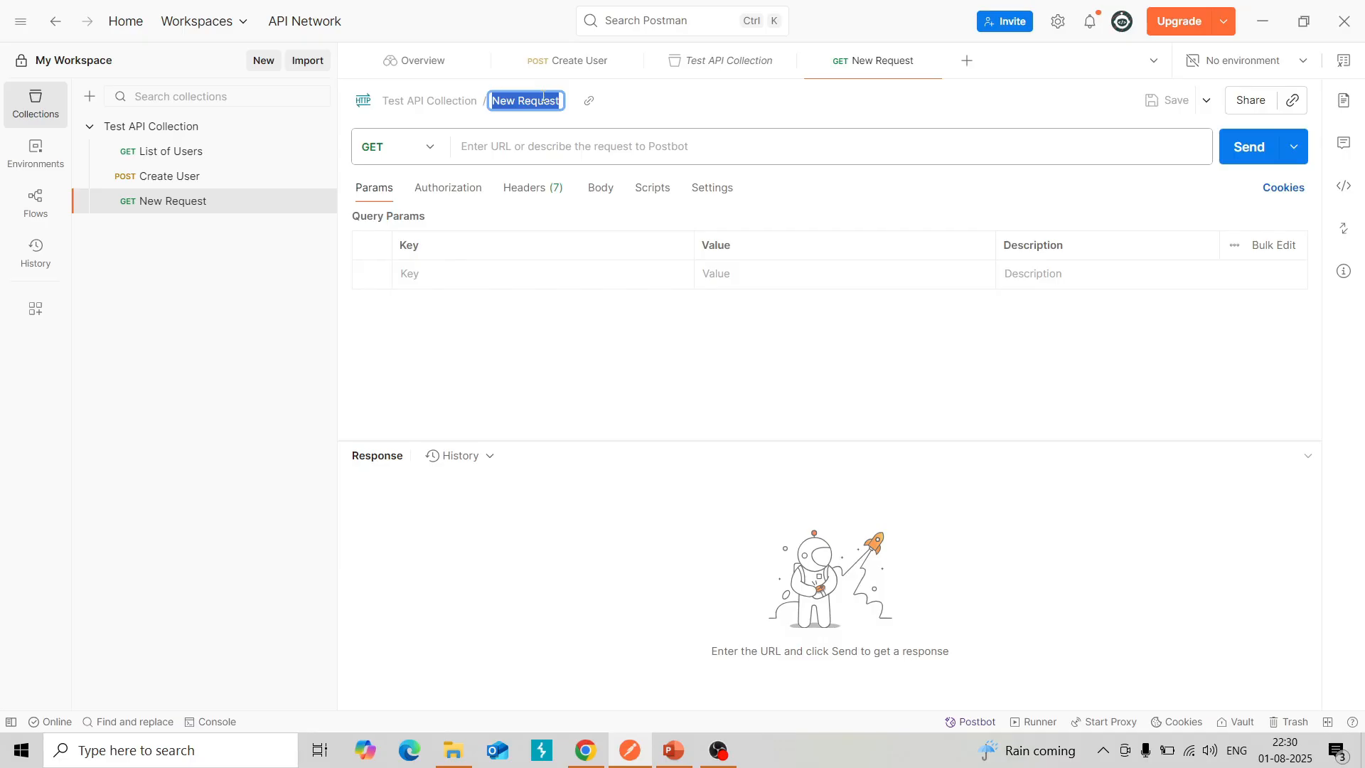
{"action": "type", "text": "Updt"}
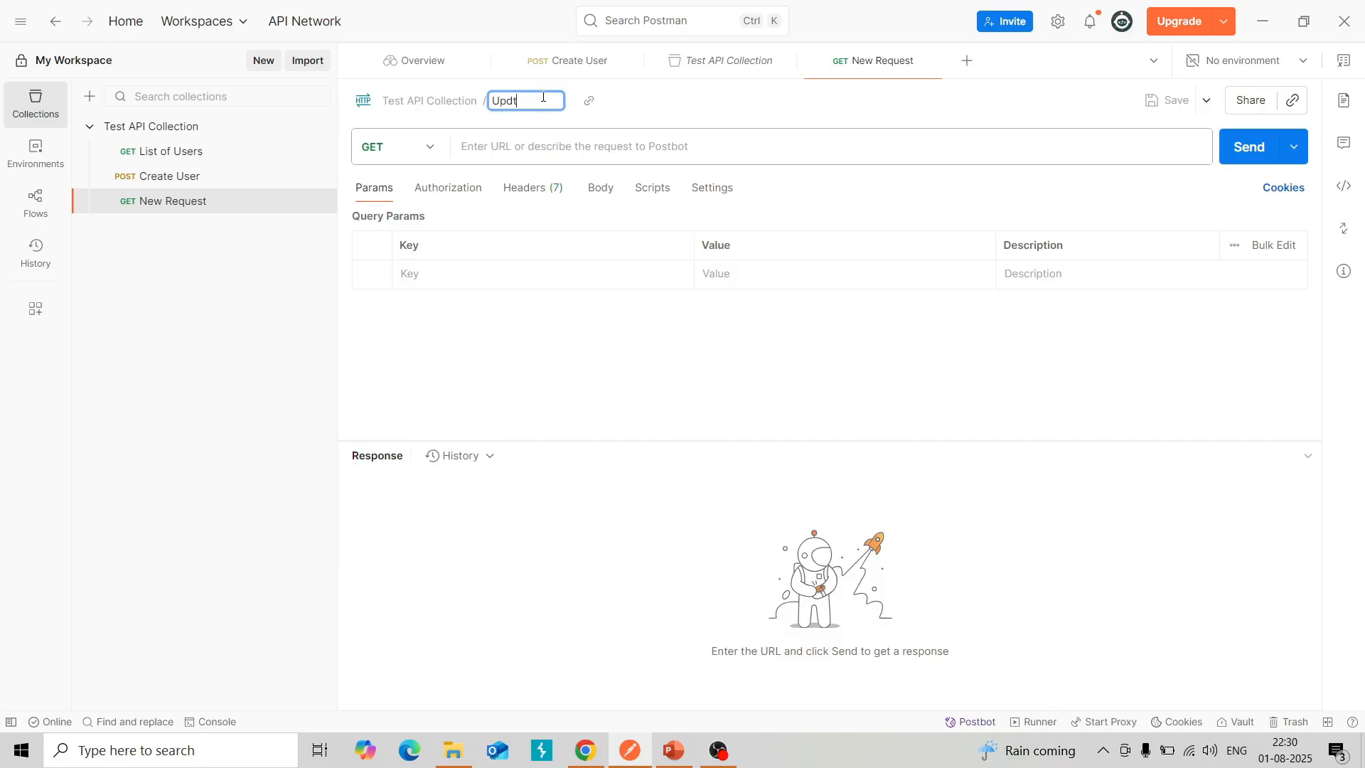
{"action": "key", "text": "BackSpace"}
{"action": "type", "text": "ate User"}
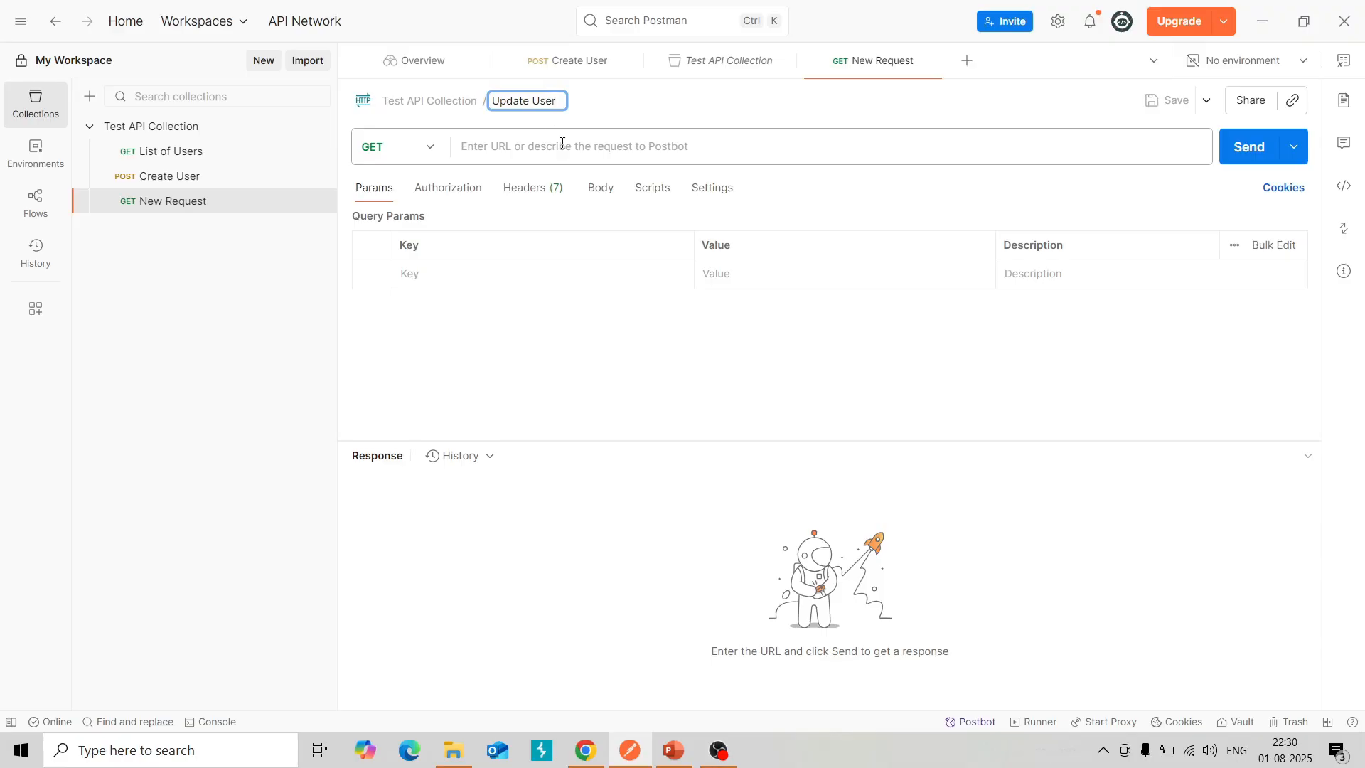
{"action": "left_click", "coordinate": [533, 146]}
{"action": "key", "text": "ctrl+v"}
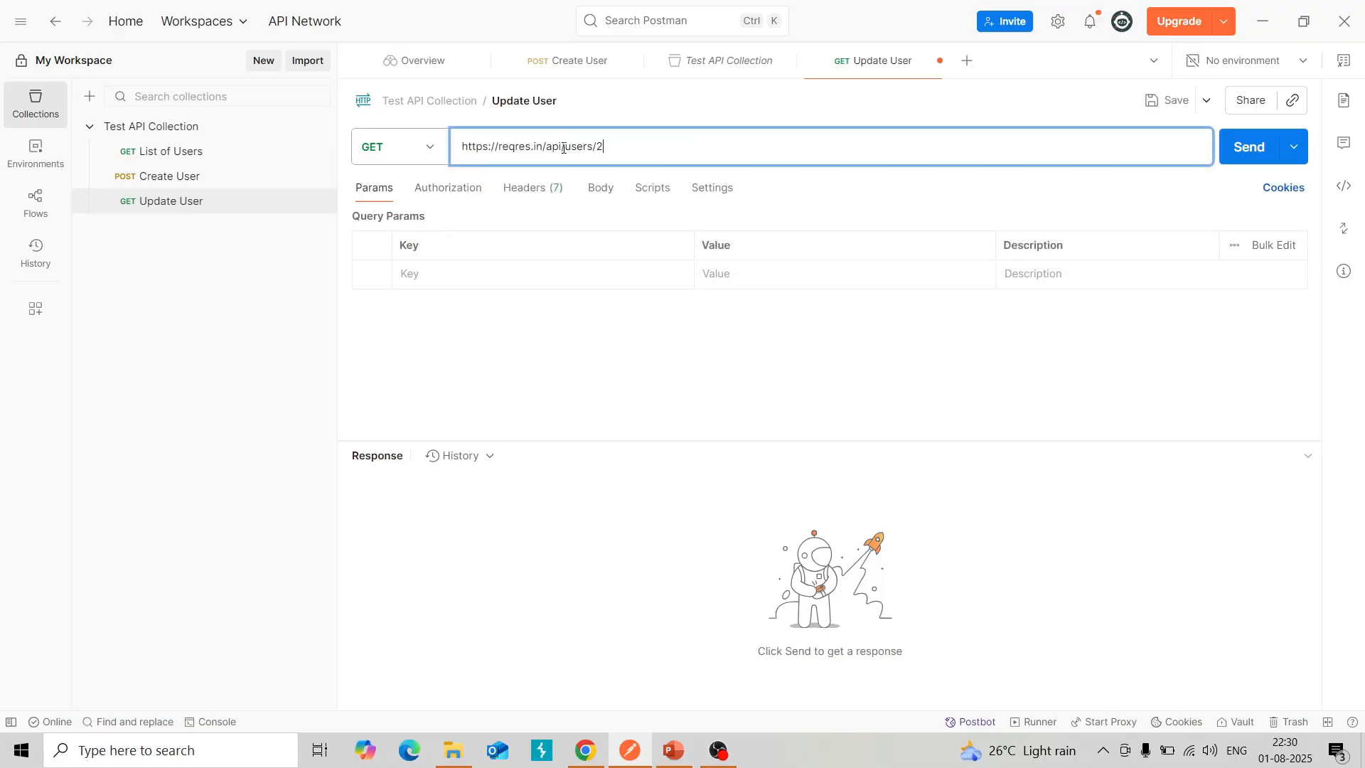
{"action": "left_click_drag", "start_coordinate": [563, 148], "coordinate": [458, 151]}
{"action": "left_click_drag", "start_coordinate": [628, 146], "coordinate": [563, 145]}
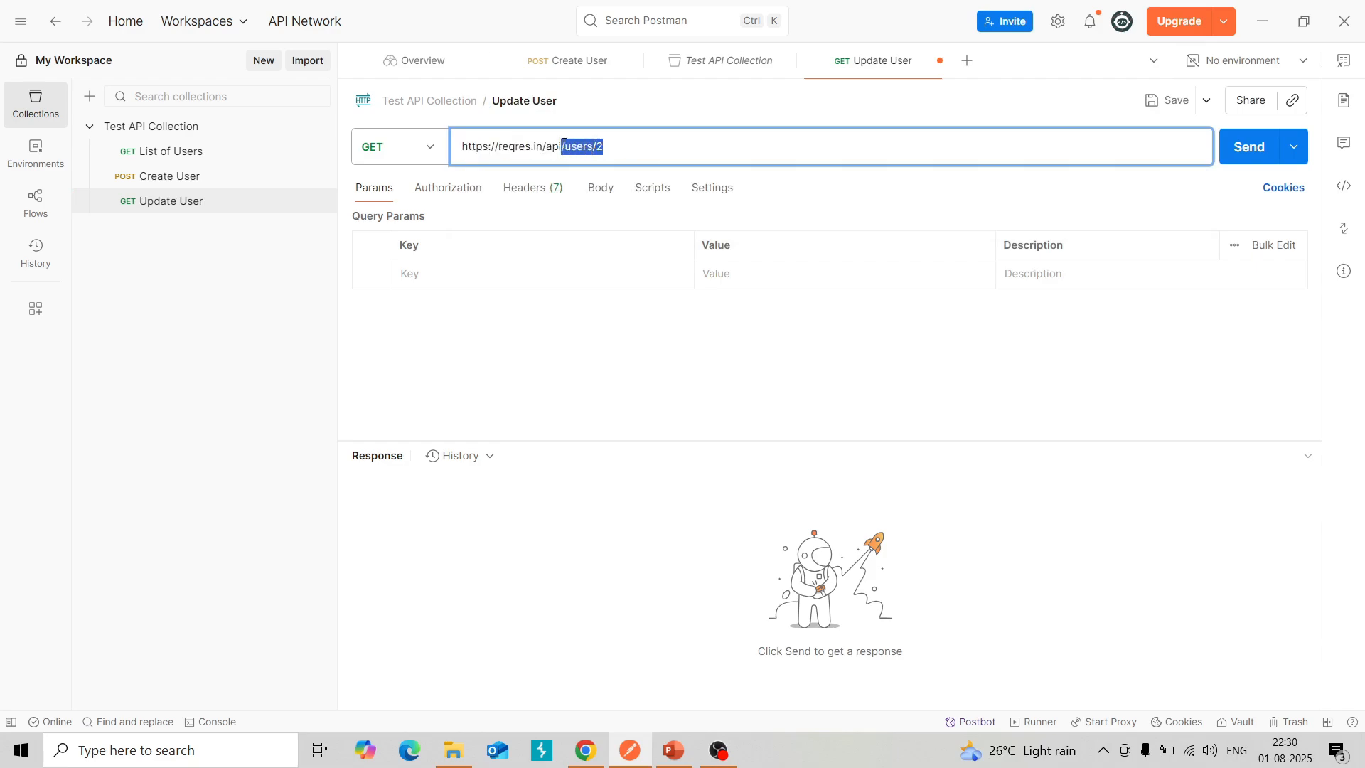
{"action": "left_click", "coordinate": [672, 150]}
{"action": "left_click", "coordinate": [436, 153]}
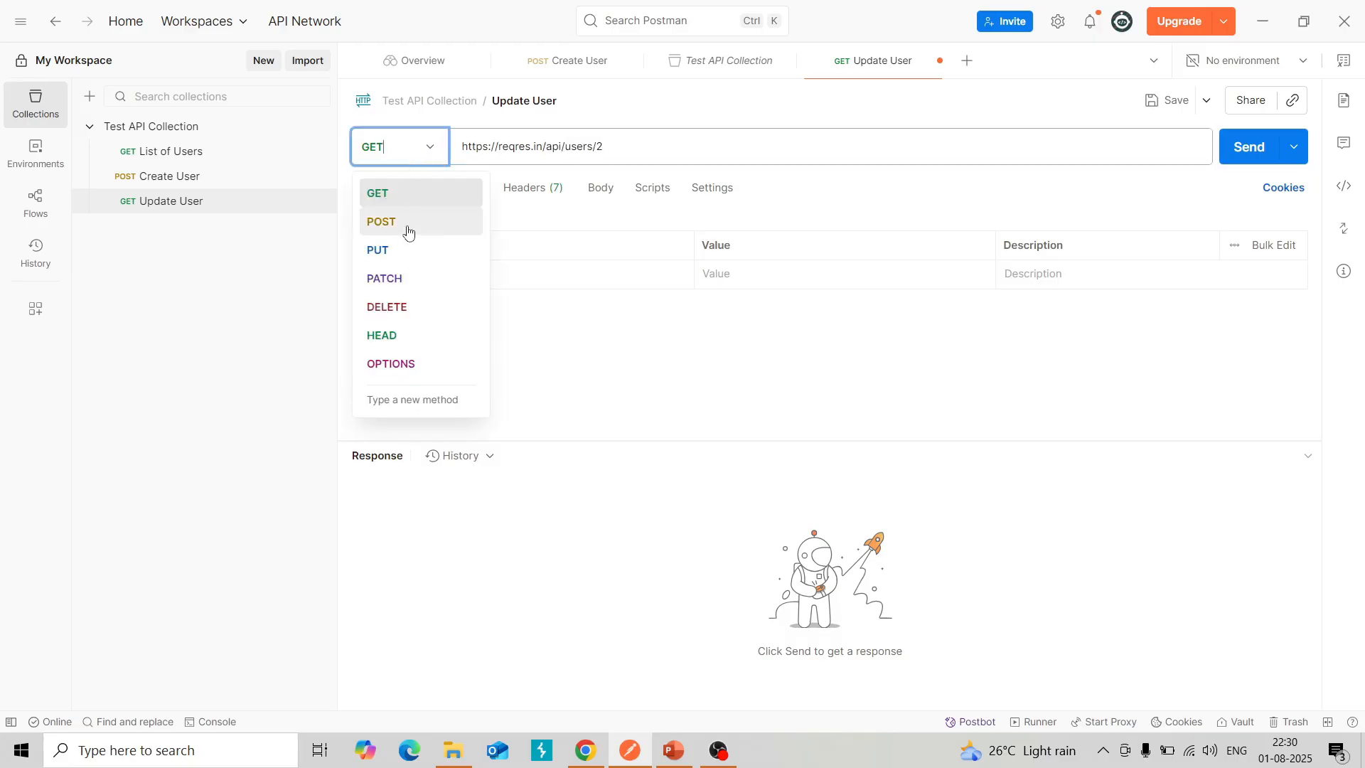
{"action": "left_click", "coordinate": [406, 252]}
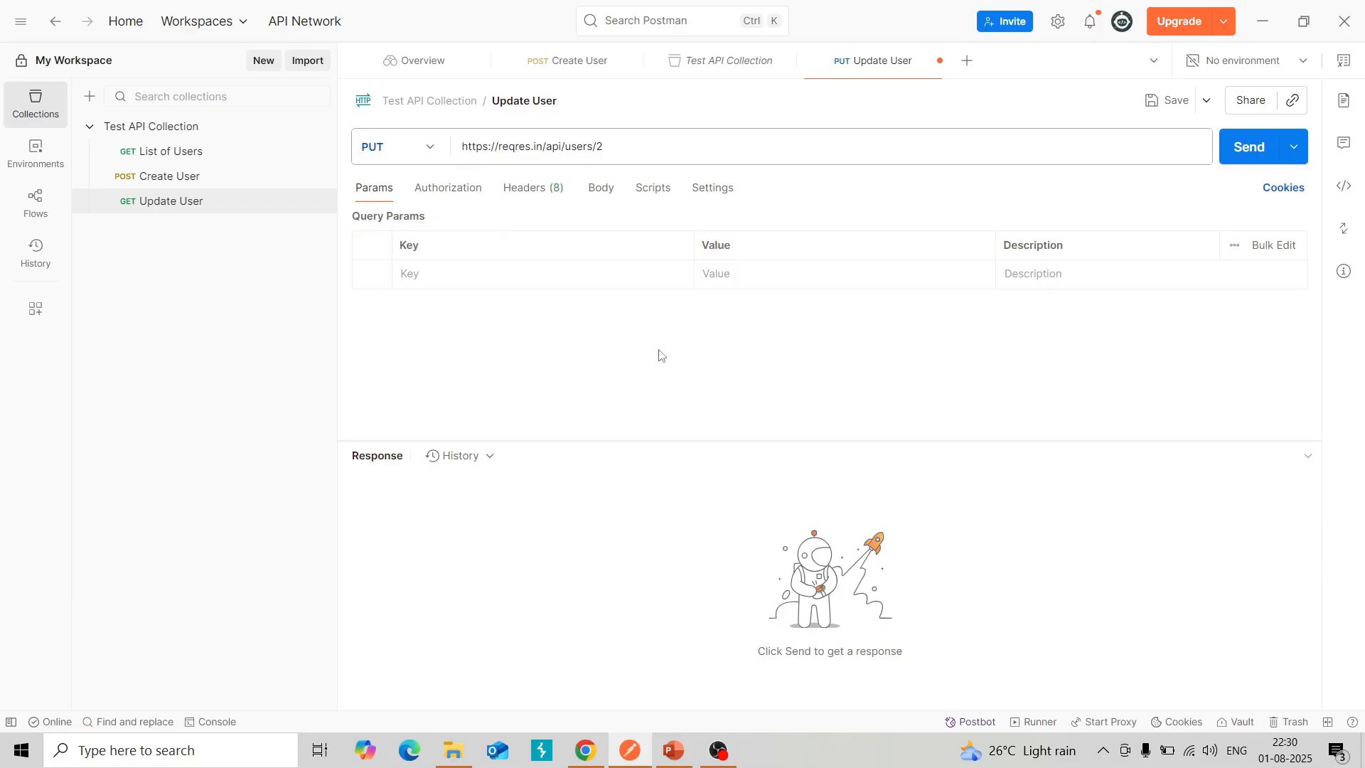
Switch to Chrome and copy the sample JSON request body of the PUT update example
{"action": "left_click", "coordinate": [585, 750]}
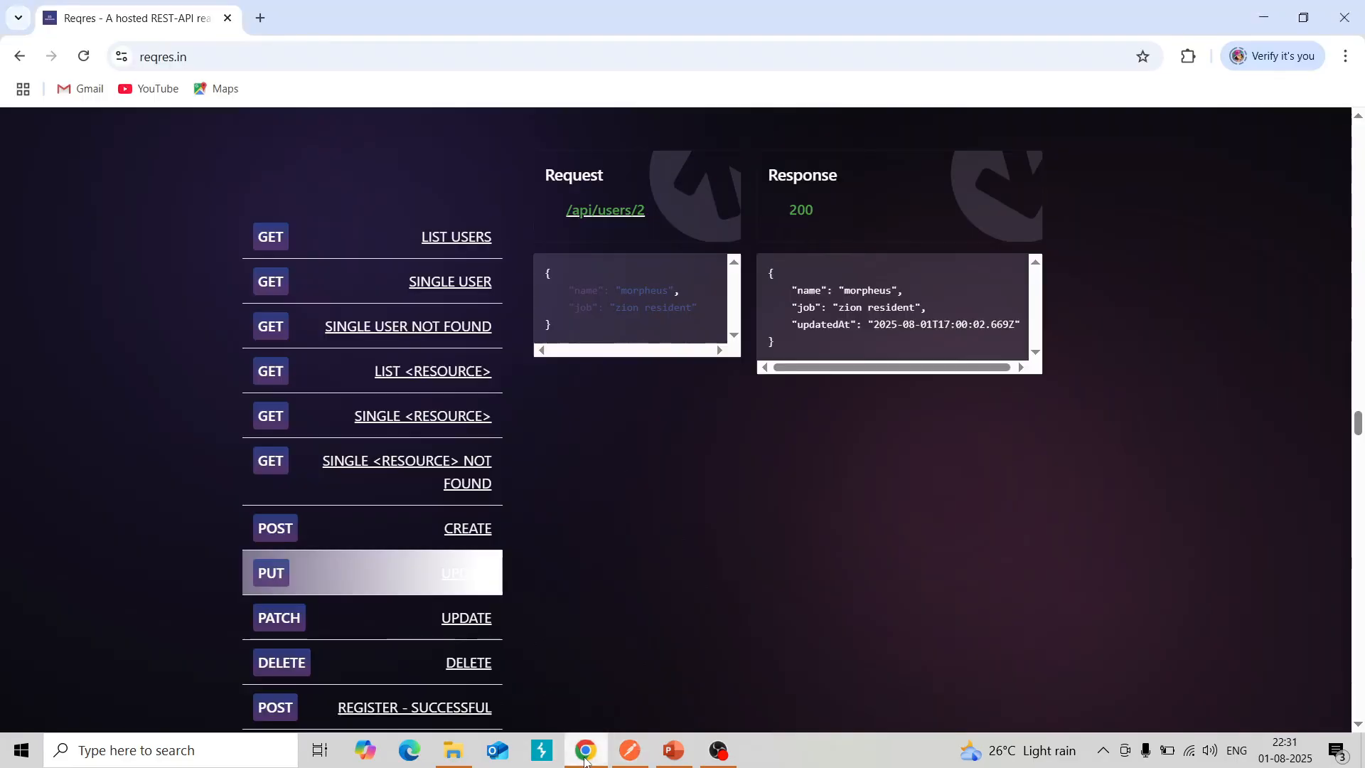
{"action": "left_click_drag", "start_coordinate": [548, 272], "coordinate": [565, 335]}
{"action": "right_click", "coordinate": [577, 292]}
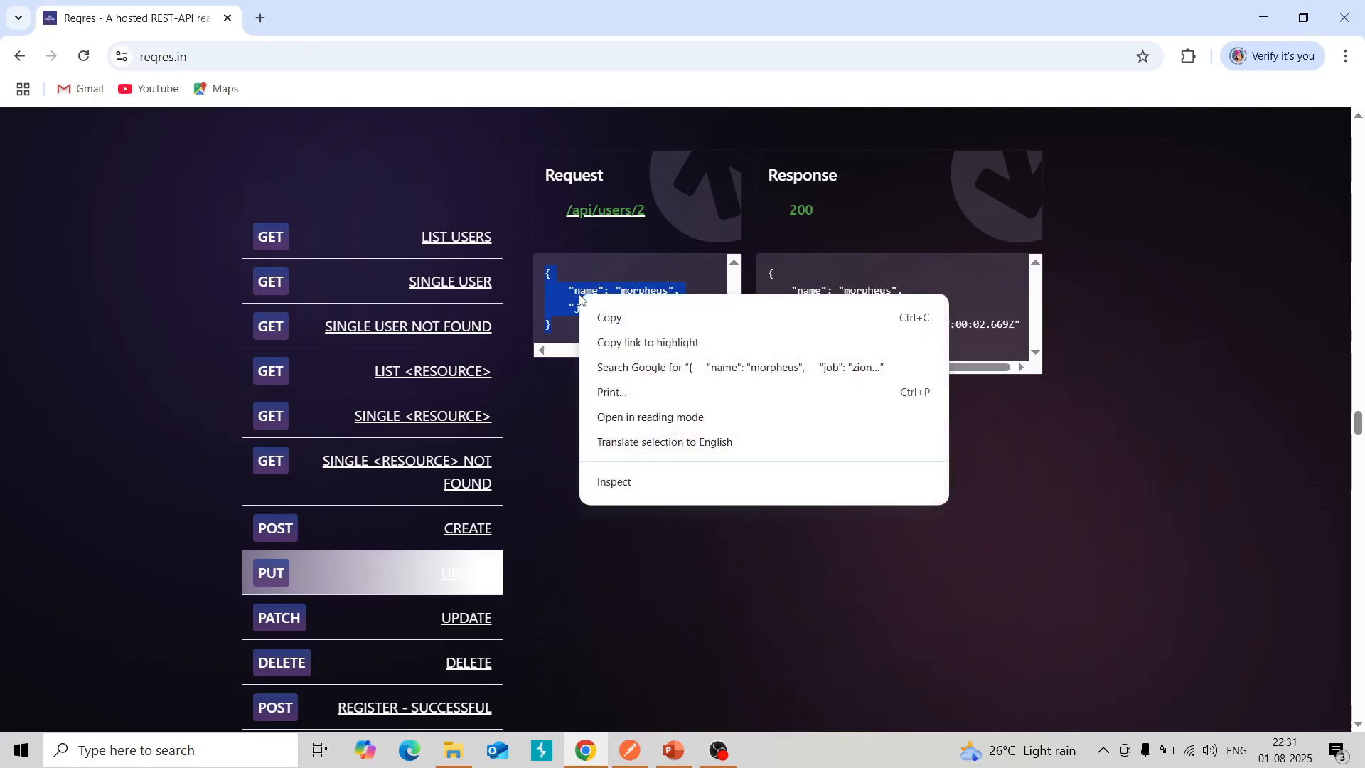
{"action": "left_click", "coordinate": [617, 322]}
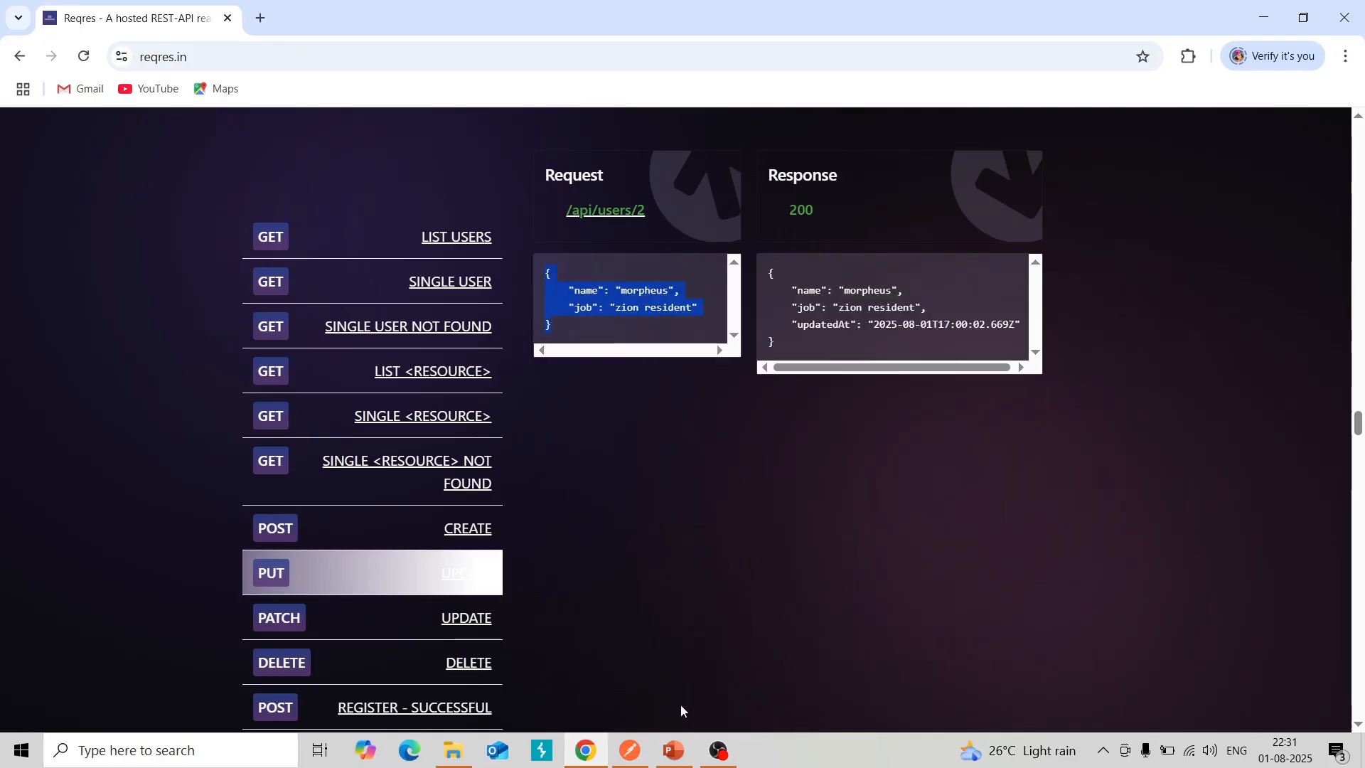
Back in Postman, give the Update User request a raw JSON body and paste the copied sample into it
{"action": "left_click", "coordinate": [630, 750]}
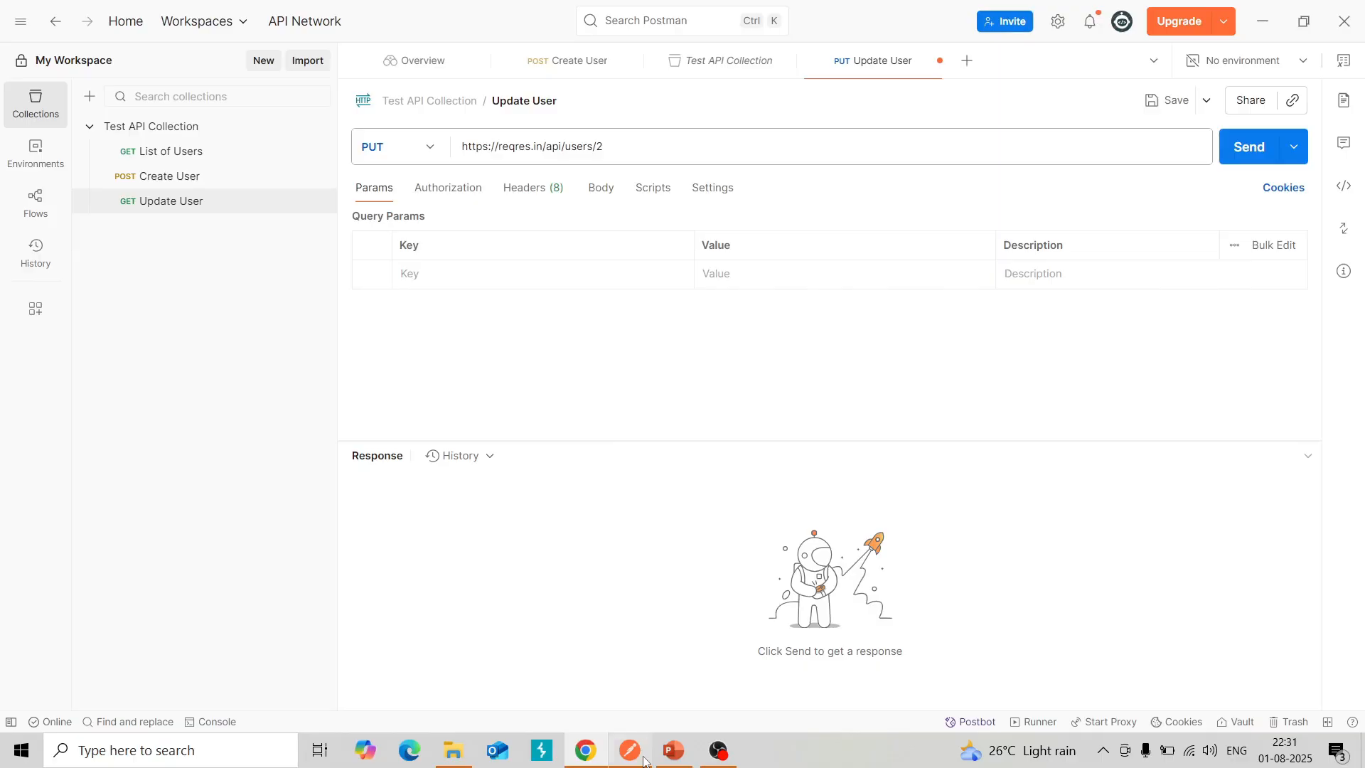
{"action": "left_click", "coordinate": [600, 188]}
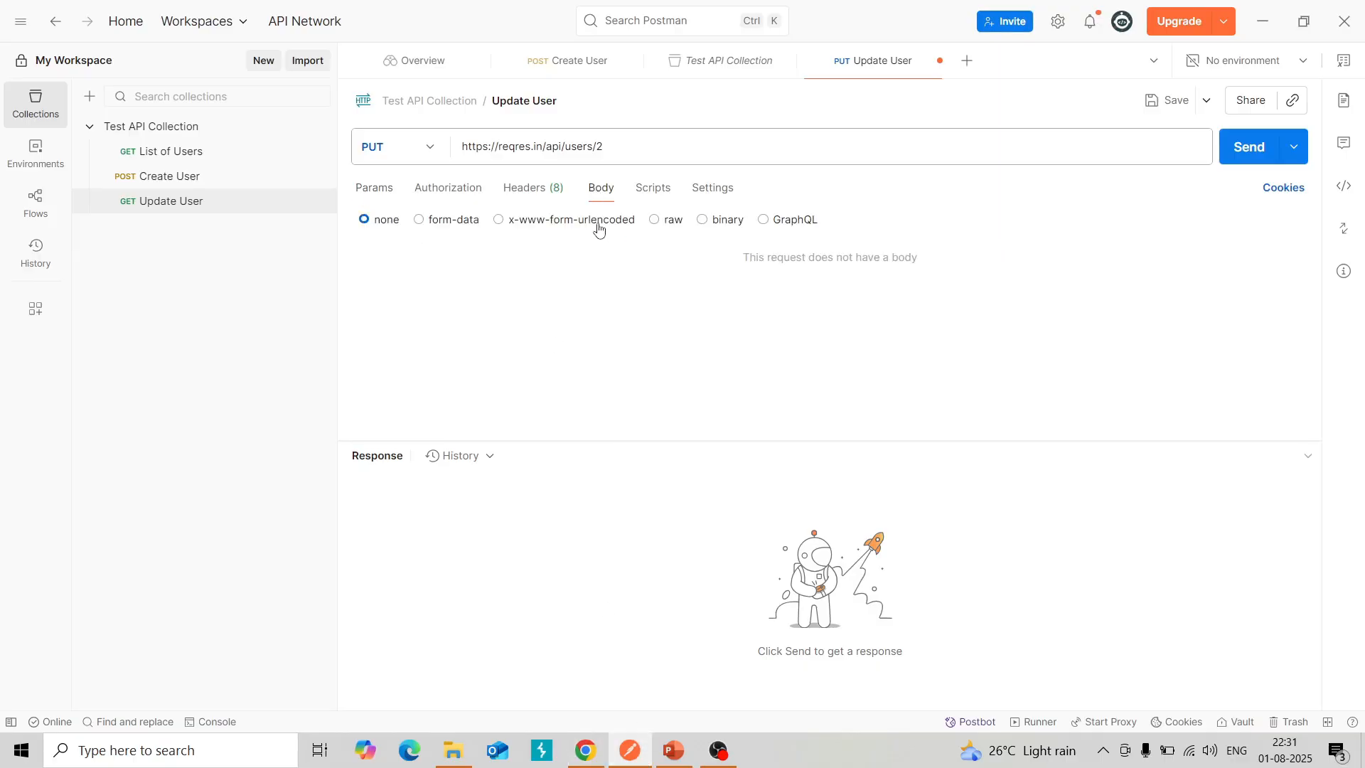
{"action": "left_click", "coordinate": [670, 224]}
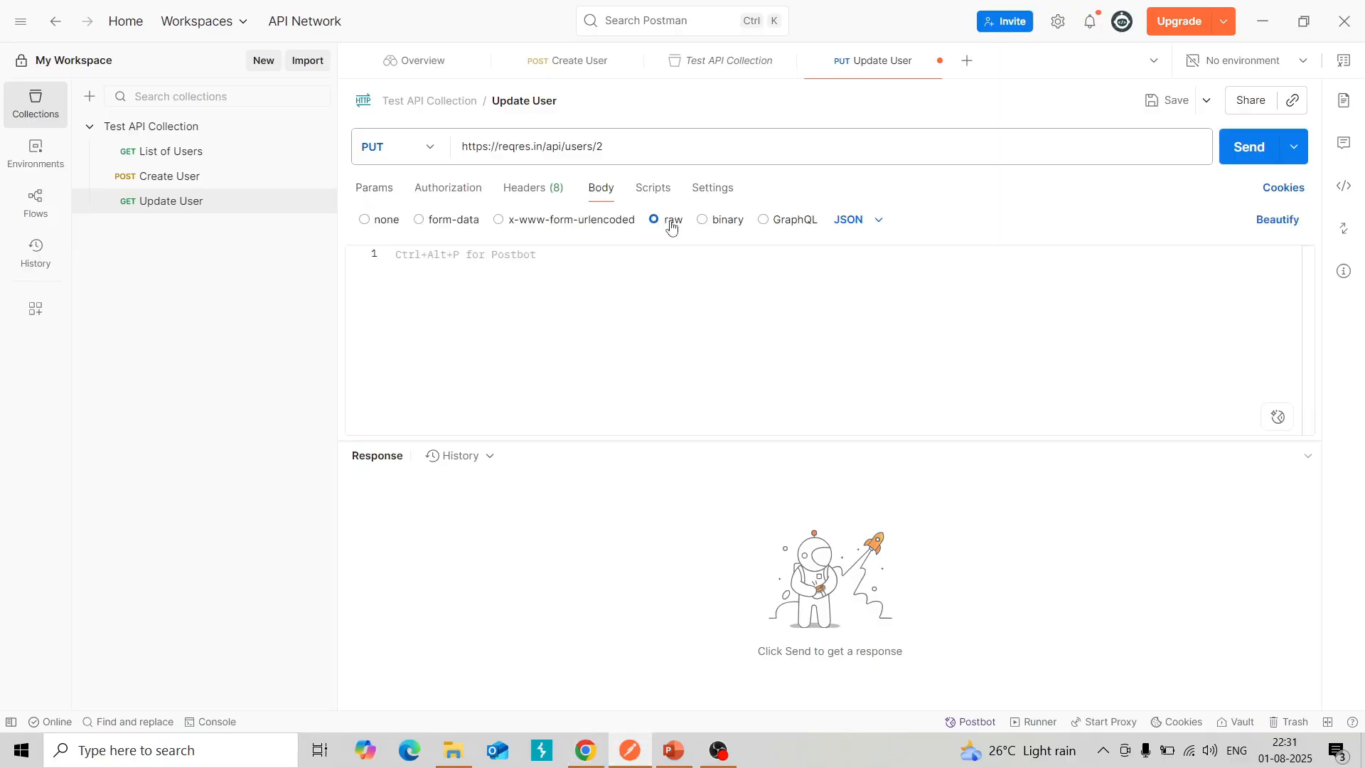
{"action": "left_click", "coordinate": [859, 220]}
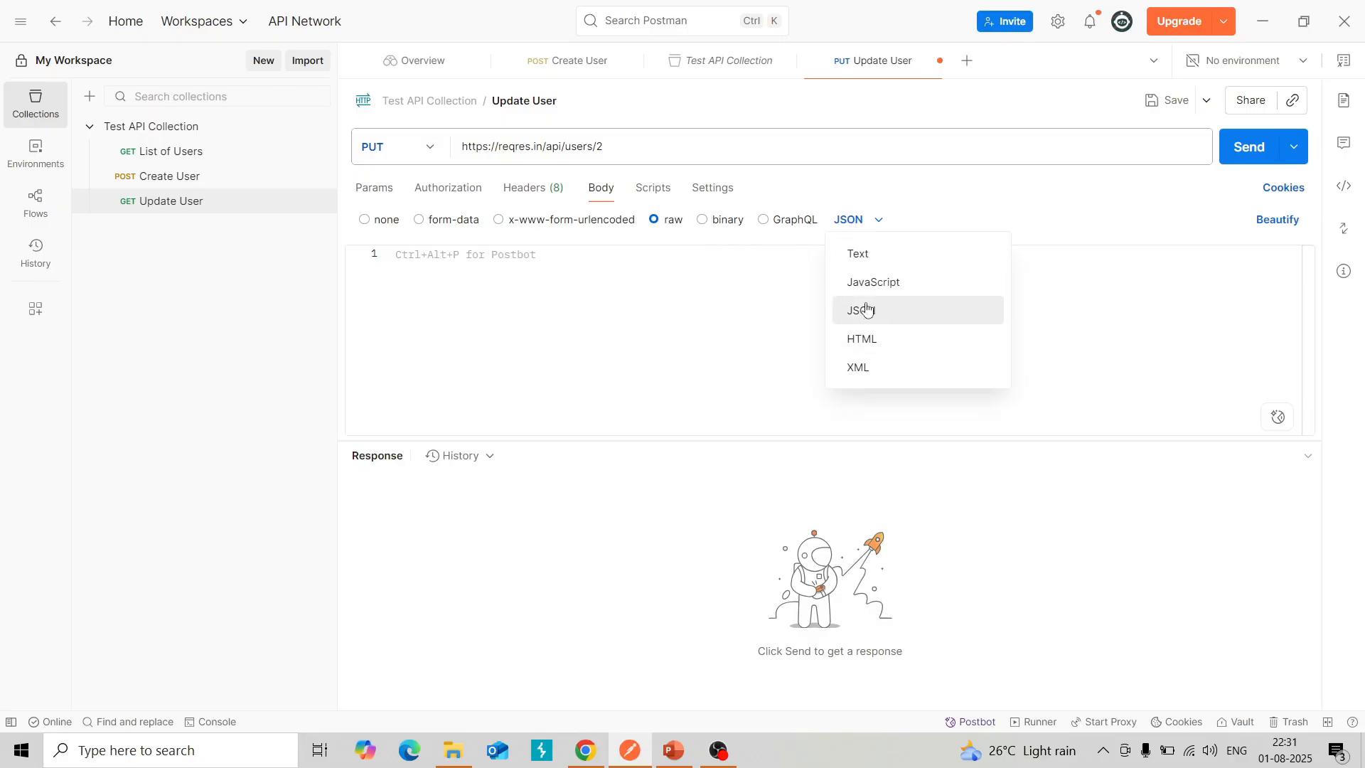
{"action": "left_click", "coordinate": [860, 221]}
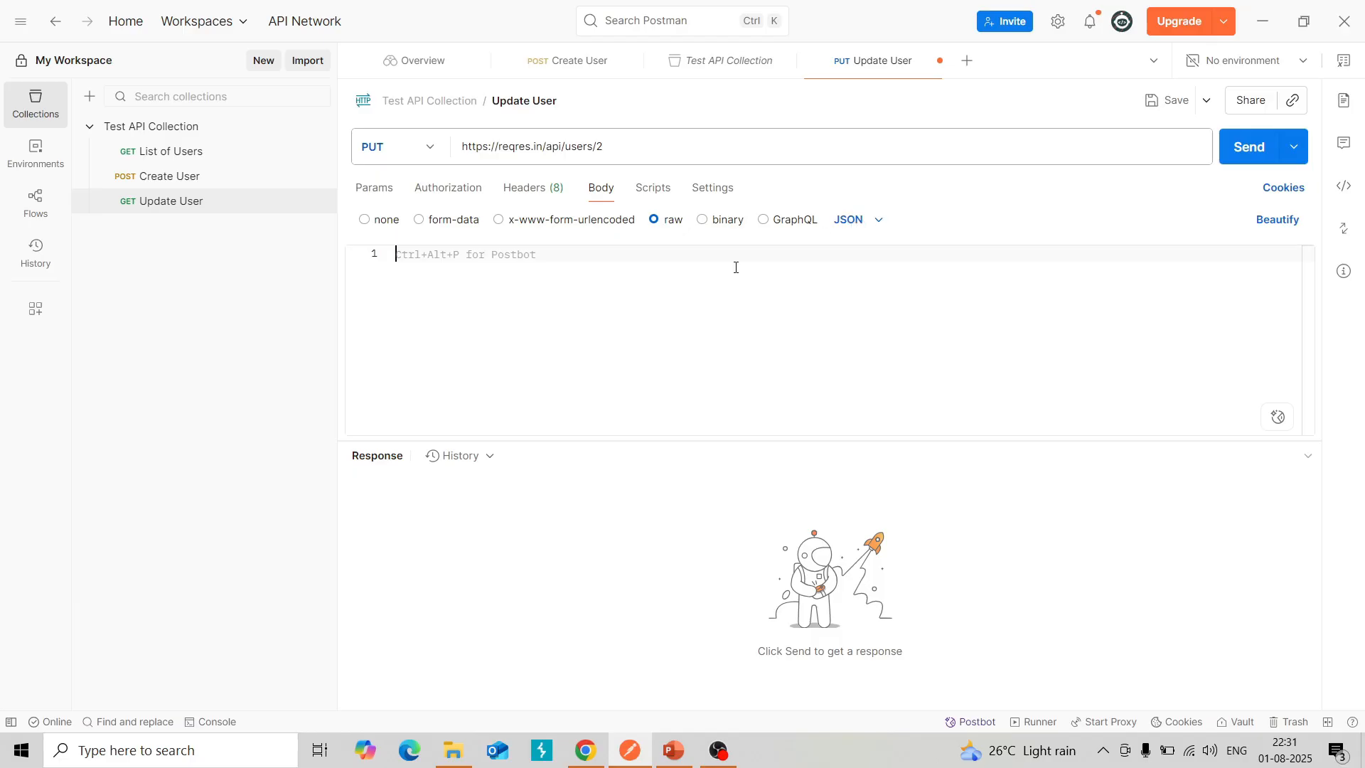
{"action": "key", "text": "ctrl+v"}
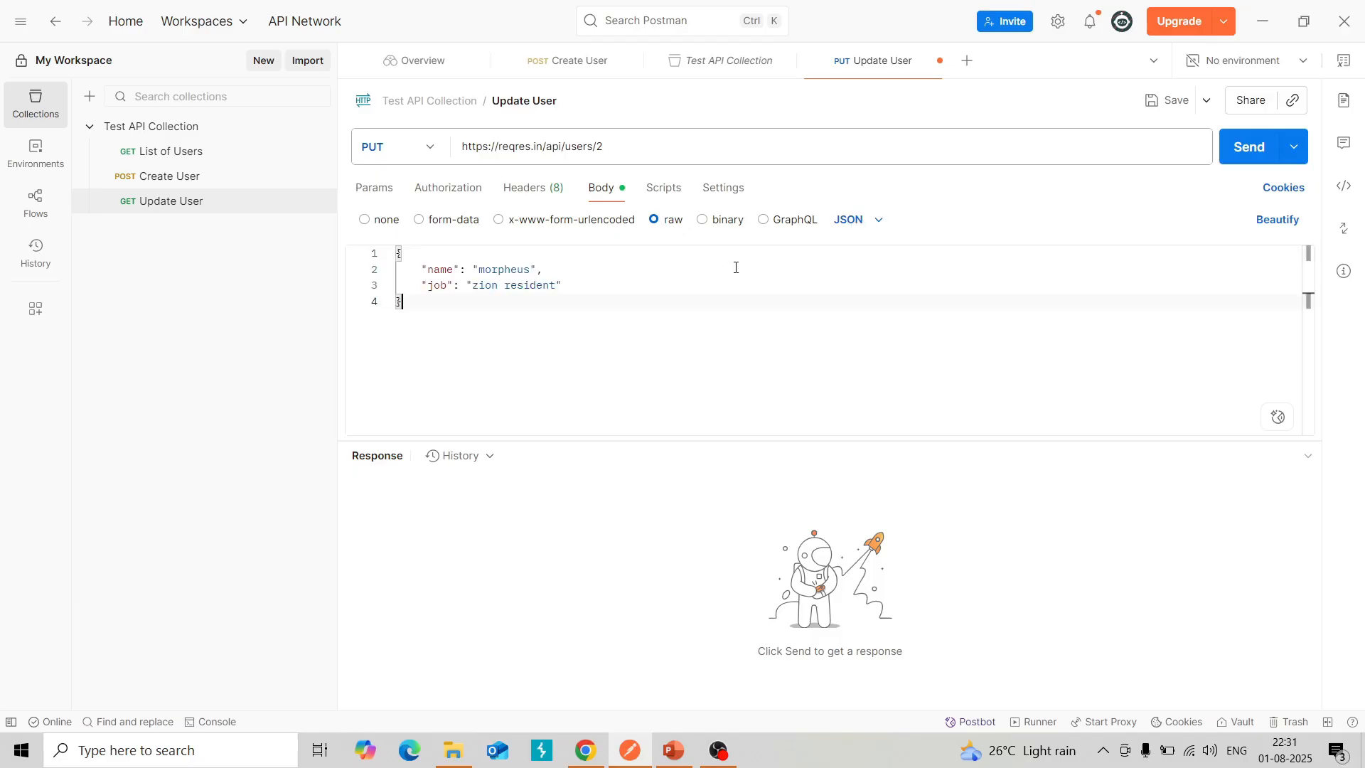
In the JSON body, replace the name value with the user's first name and the job value with "Sr QA"
{"action": "double_click", "coordinate": [498, 272]}
{"action": "type", "text": "Sanju"}
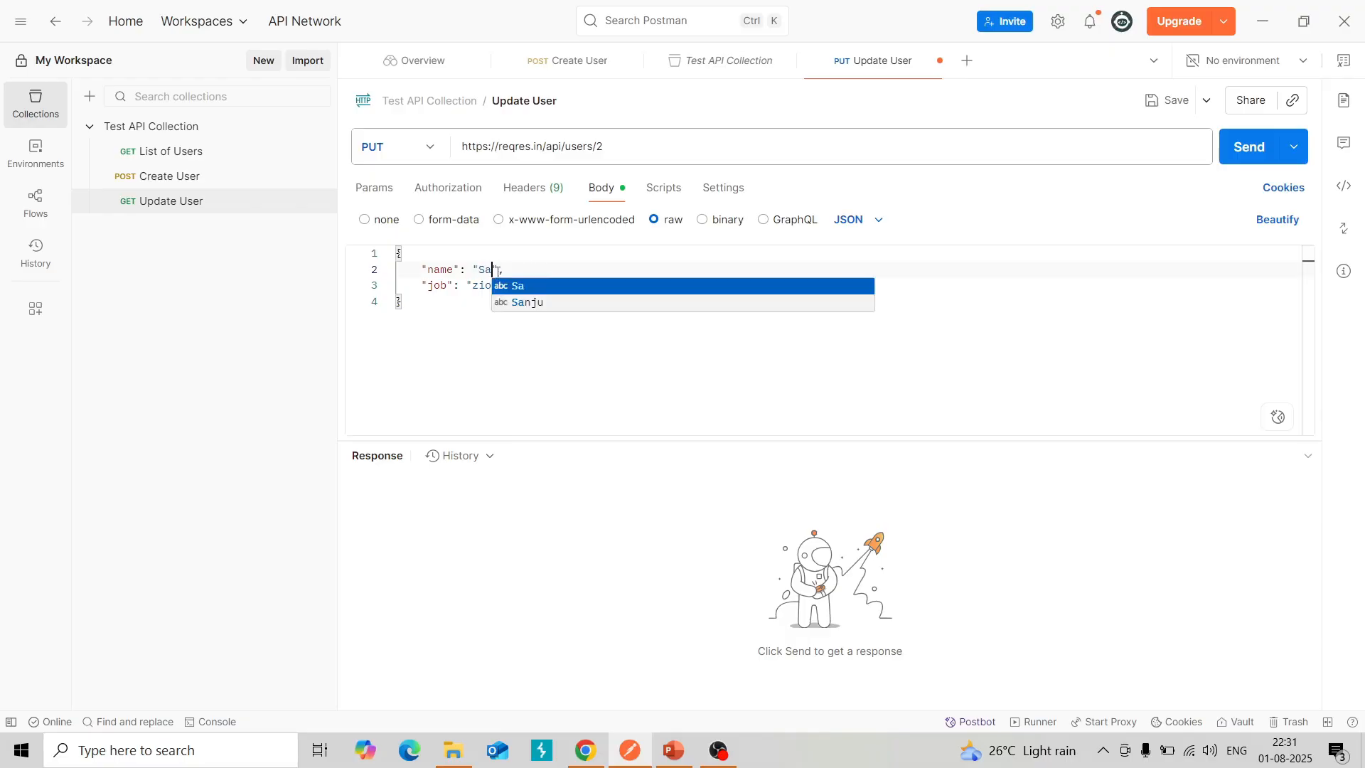
{"action": "left_click", "coordinate": [487, 307]}
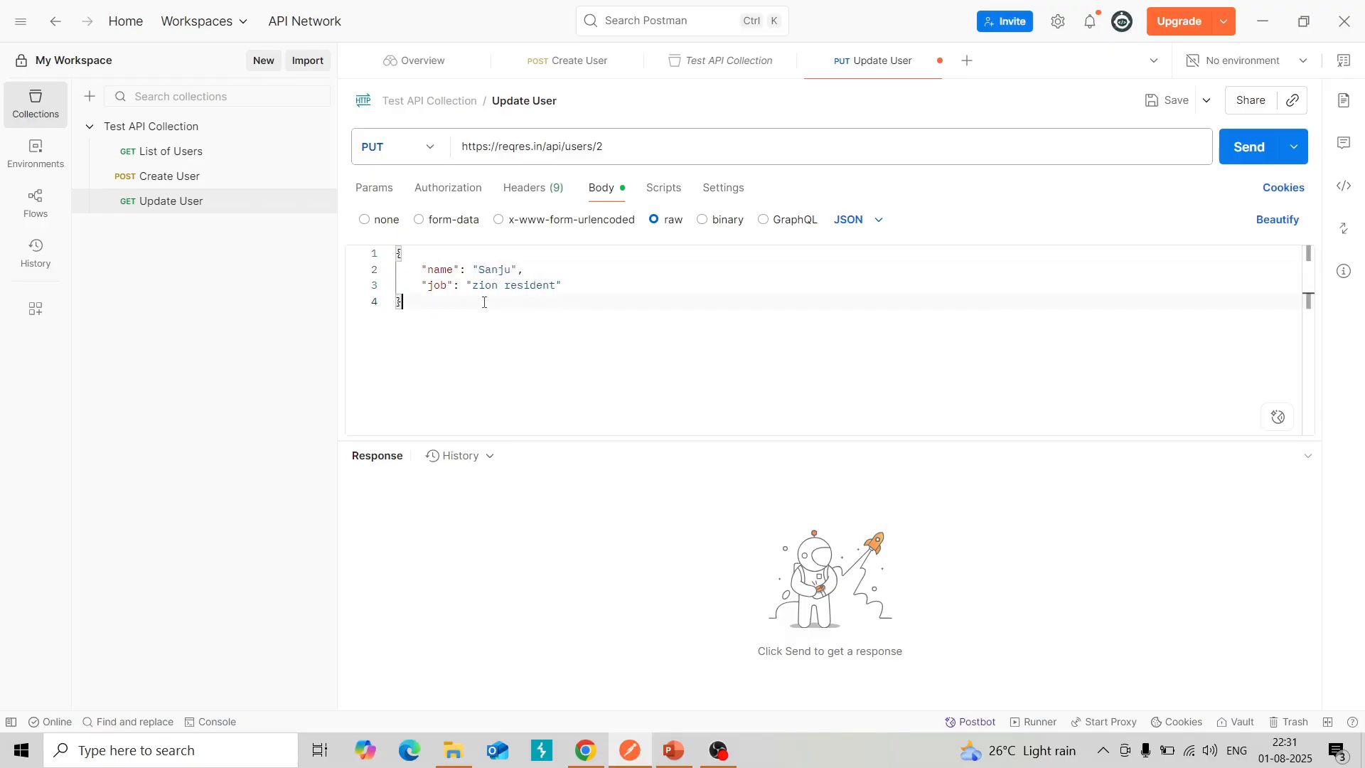
{"action": "left_click_drag", "start_coordinate": [474, 285], "coordinate": [557, 283]}
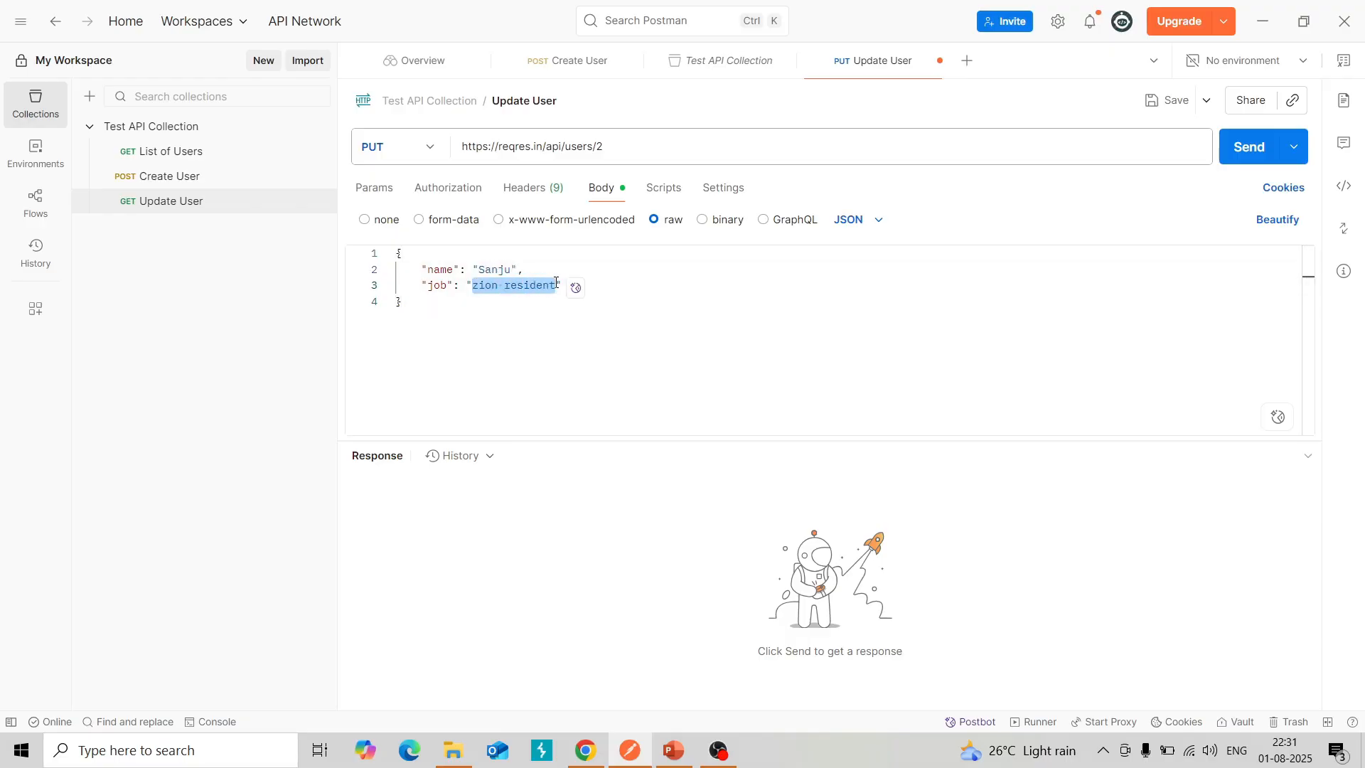
{"action": "key", "text": "BackSpace"}
{"action": "type", "text": "Sr "}
{"action": "type", "text": "QA"}
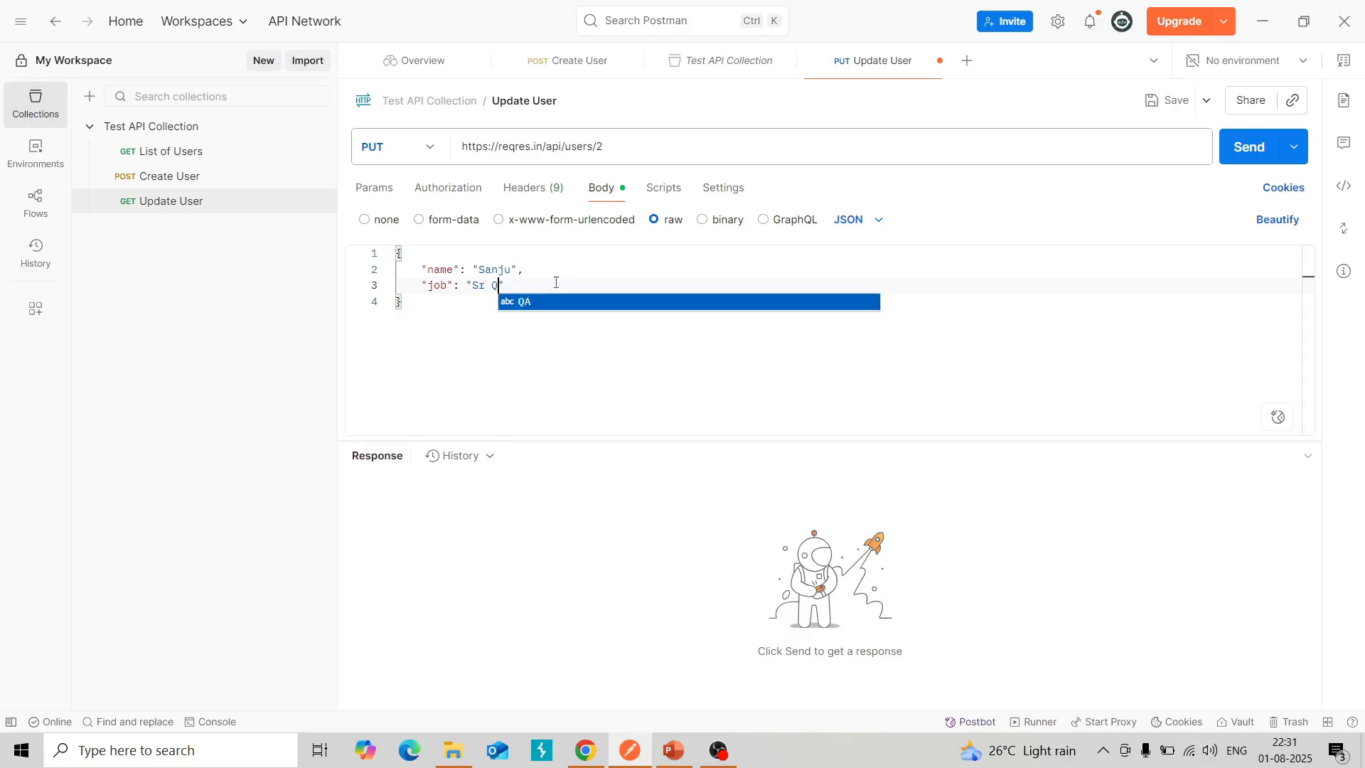
{"action": "left_click", "coordinate": [637, 260]}
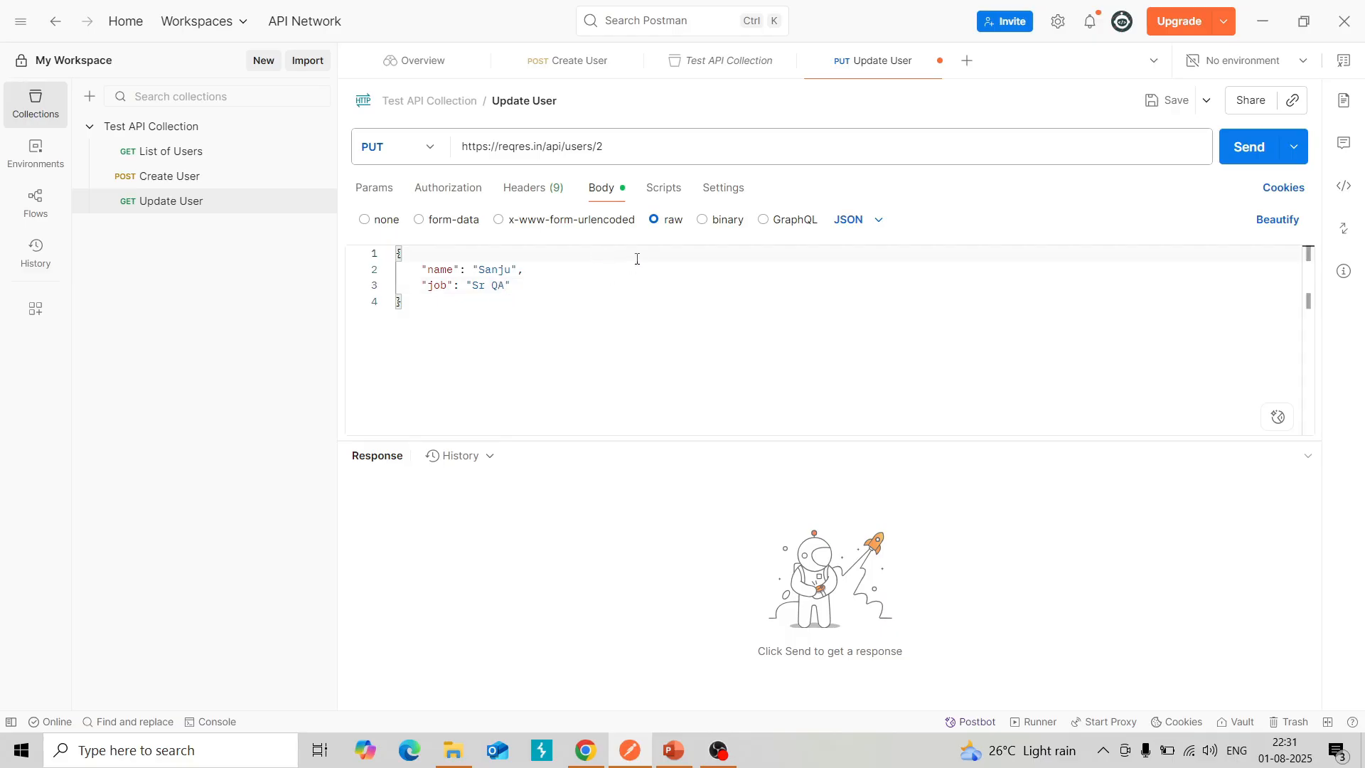
Copy the x-api-key header line from the headers of the Create User request
{"action": "left_click", "coordinate": [542, 194]}
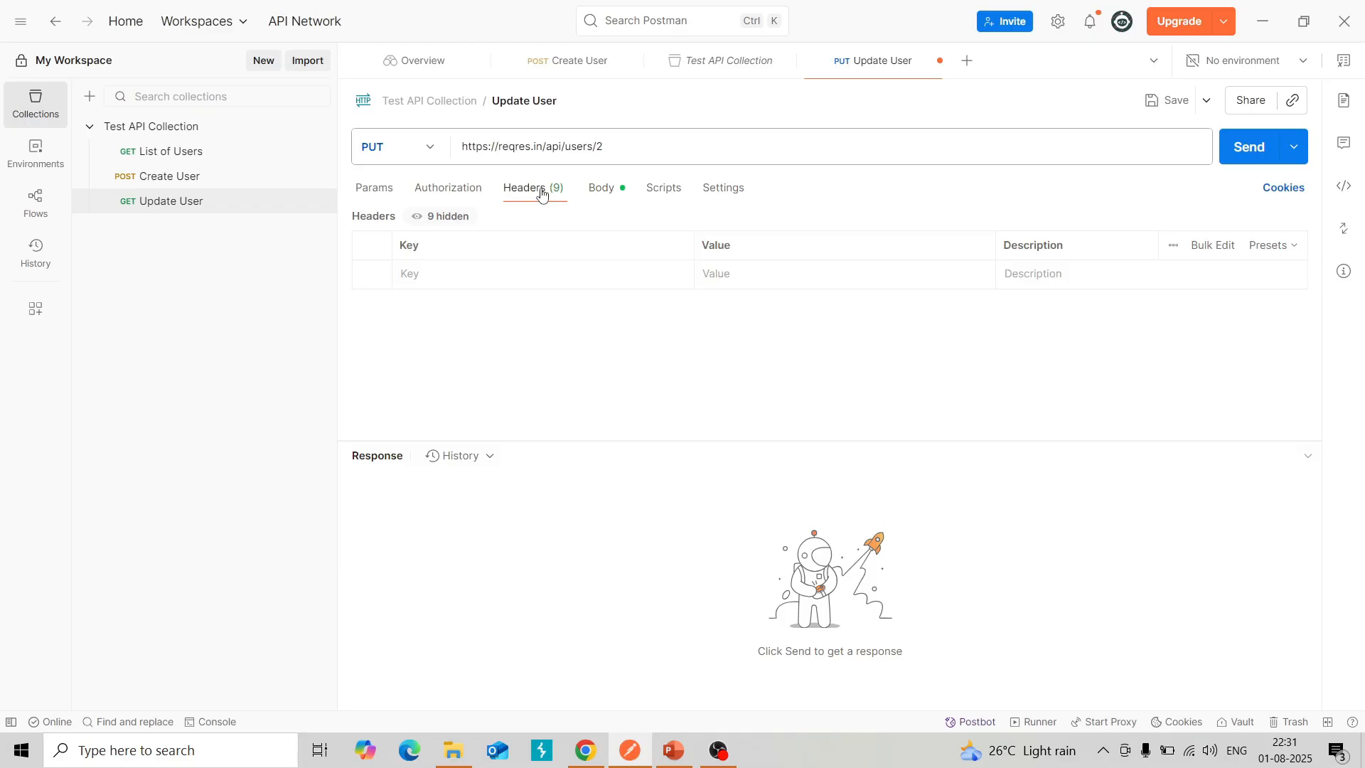
{"action": "left_click", "coordinate": [572, 62]}
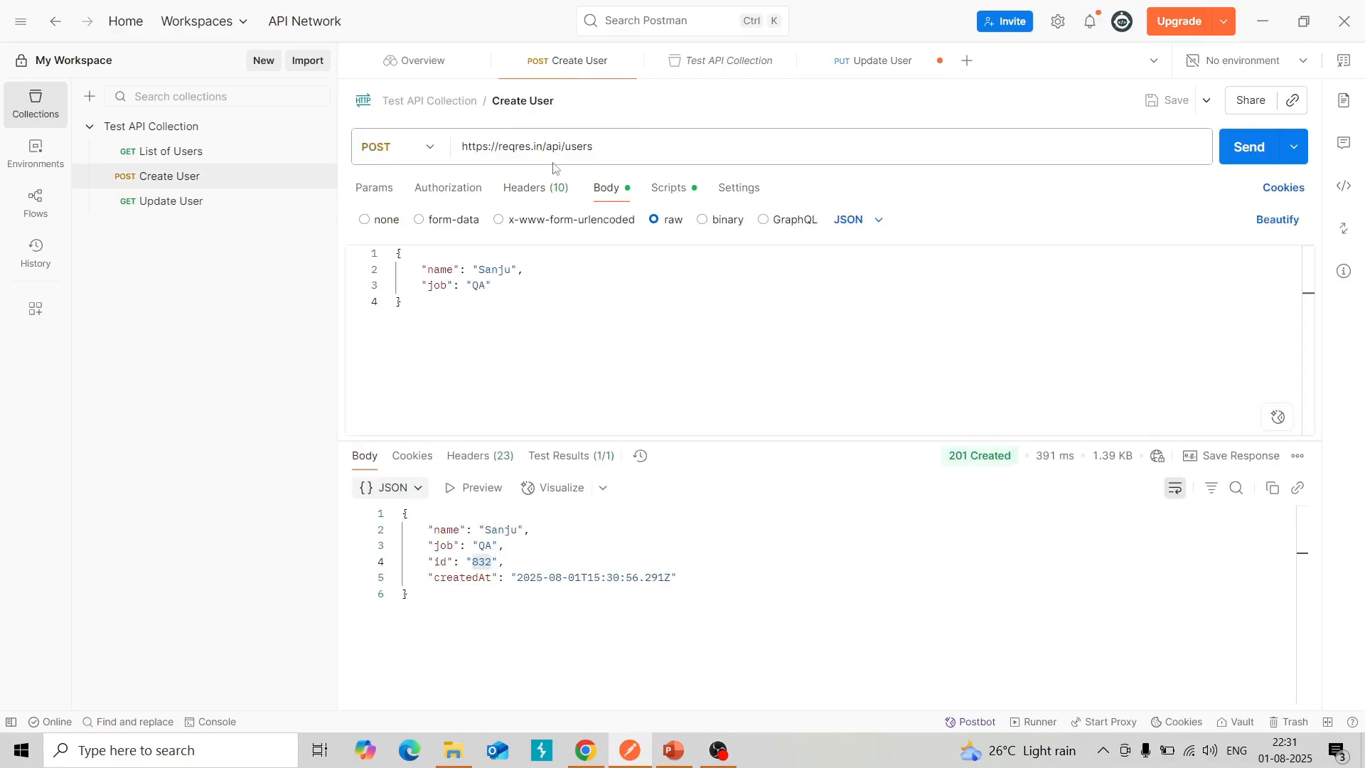
{"action": "left_click", "coordinate": [540, 191]}
{"action": "left_click", "coordinate": [530, 279]}
{"action": "left_click_drag", "start_coordinate": [530, 279], "coordinate": [358, 274]}
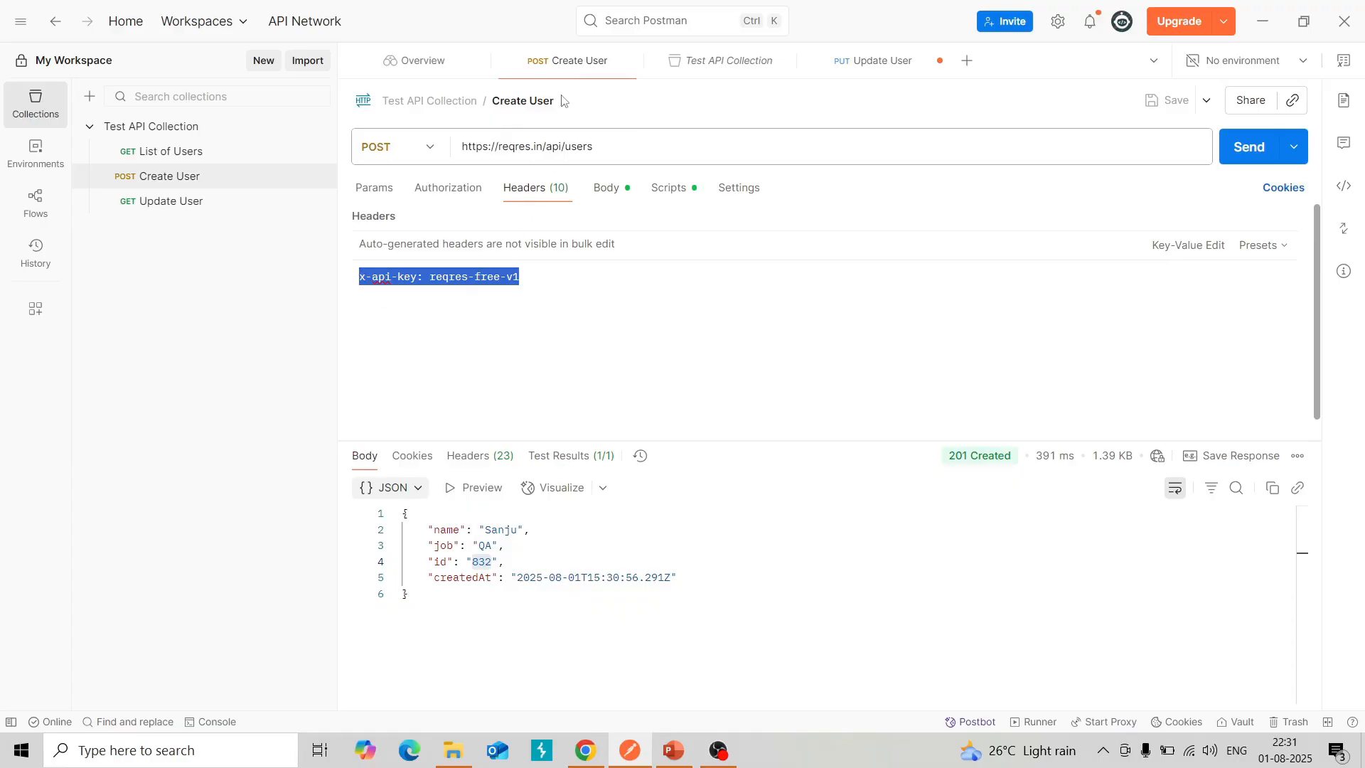
Bulk-paste the copied x-api-key header with its API key into the Update User request, and return to the key-value view
{"action": "left_click", "coordinate": [867, 63]}
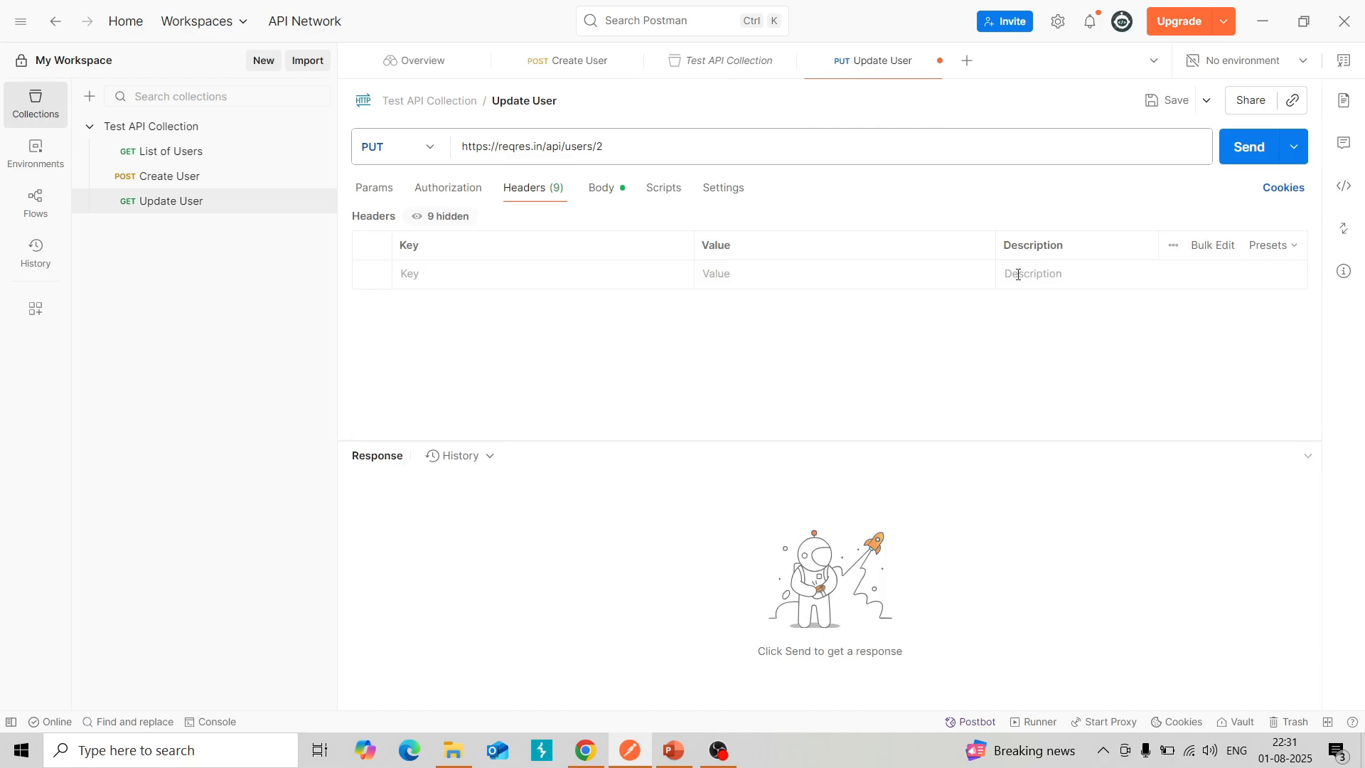
{"action": "left_click", "coordinate": [1210, 246]}
{"action": "key", "text": "ctrl+v"}
{"action": "left_click", "coordinate": [1184, 246]}
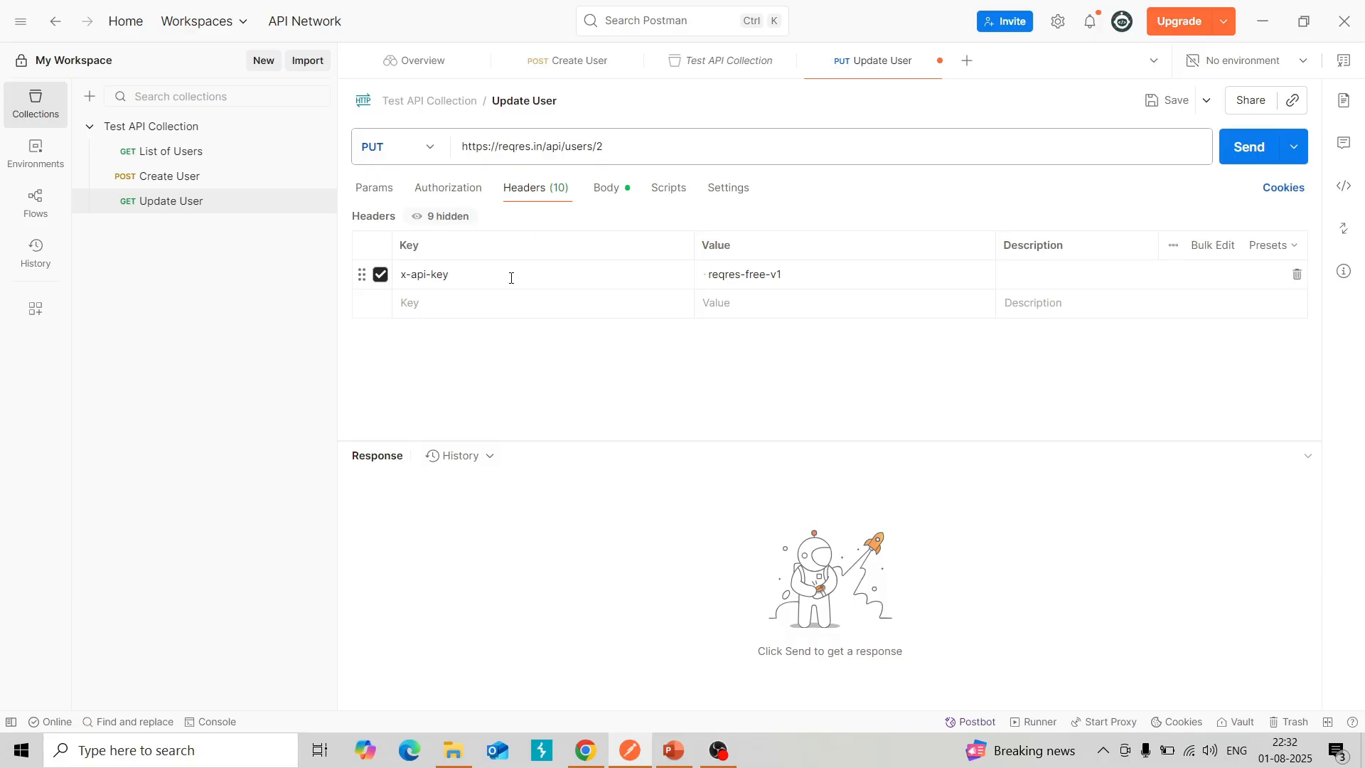
Send the Update User PUT request with its JSON body and enlarge the response area
{"action": "left_click", "coordinate": [606, 187]}
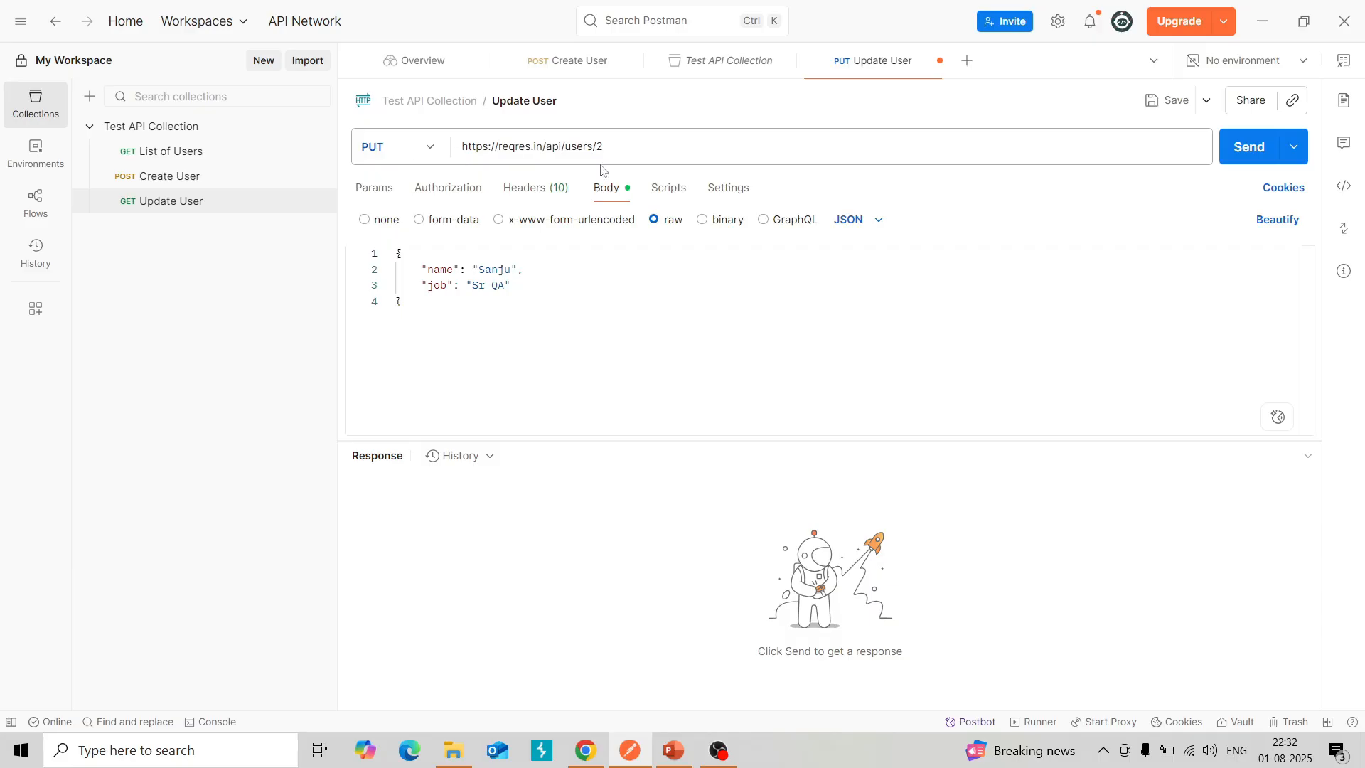
{"action": "left_click", "coordinate": [1237, 158]}
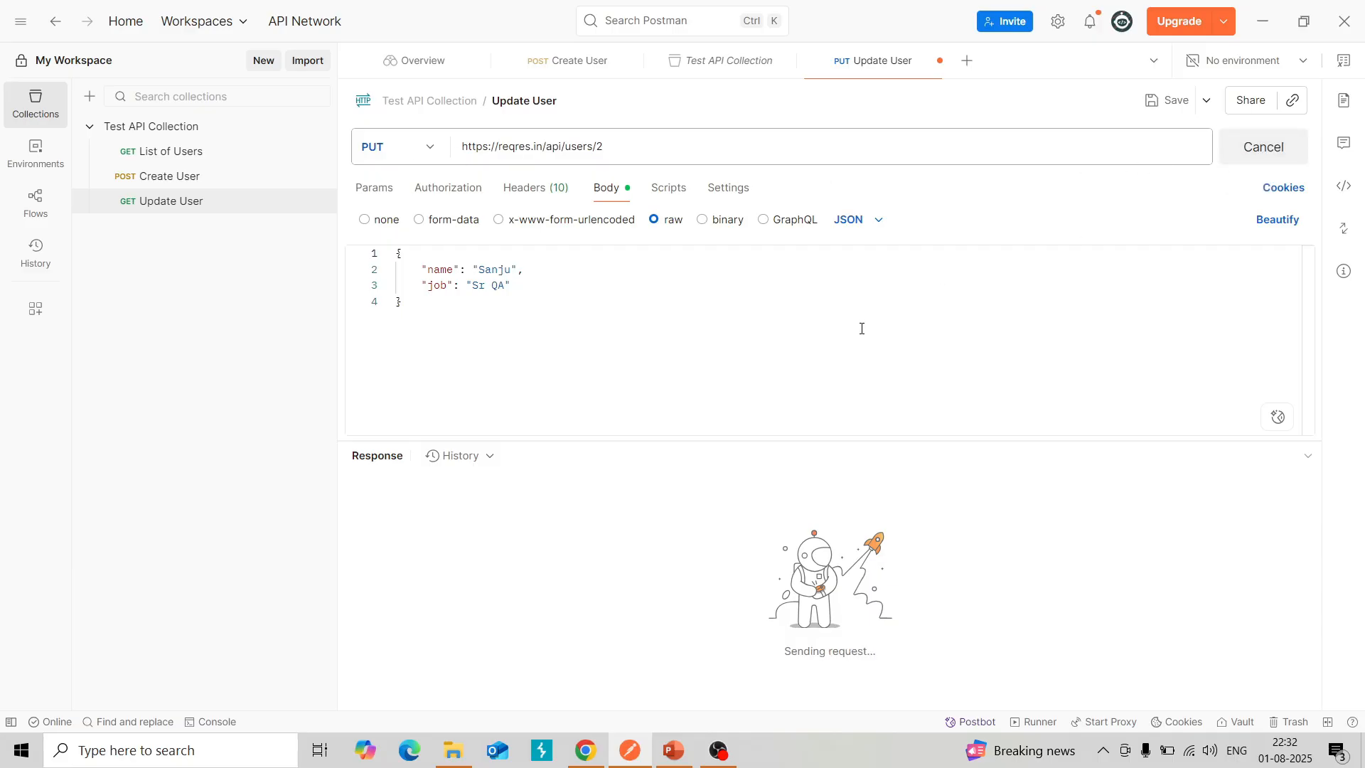
{"action": "left_click_drag", "start_coordinate": [704, 442], "coordinate": [703, 394]}
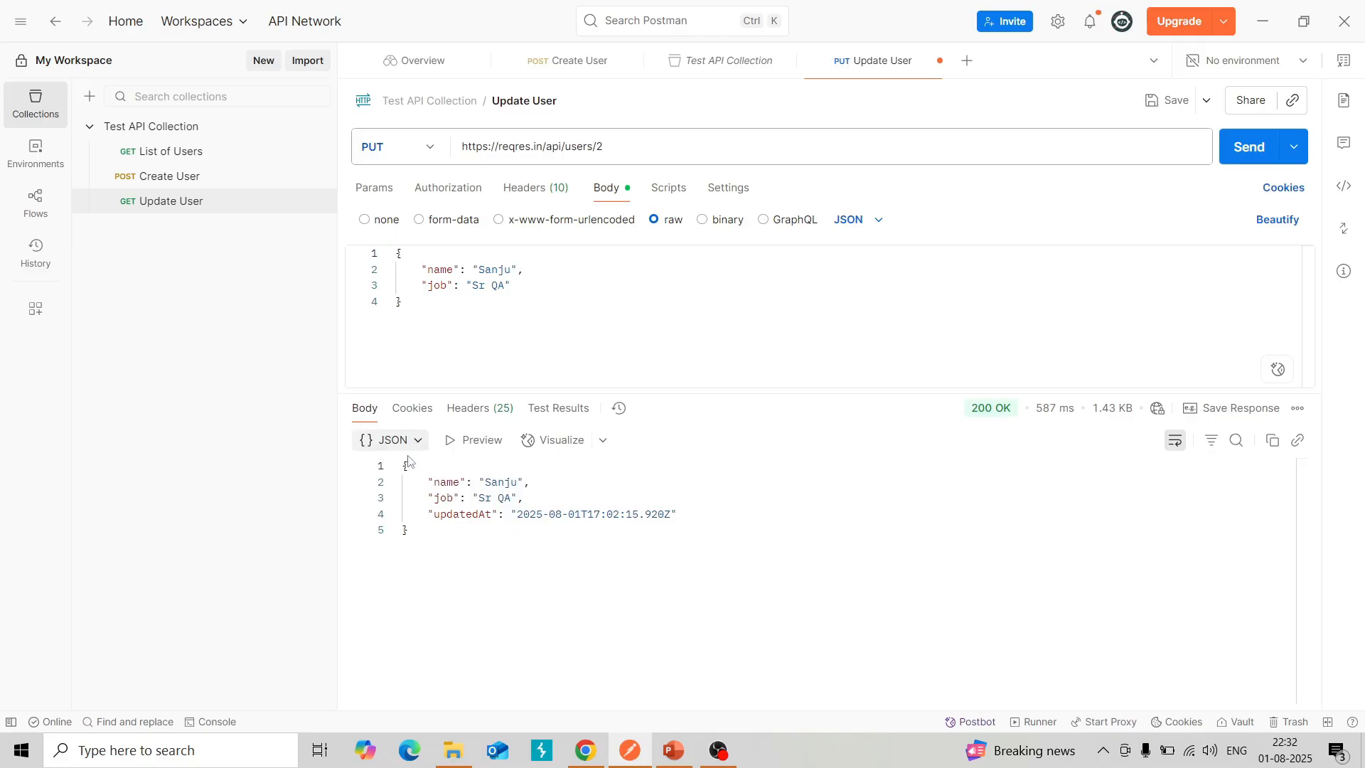
Examine the response's time, size and status code, and the name, job and updatedAt fields in its JSON body
{"action": "mouse_move", "coordinate": [1053, 413]}
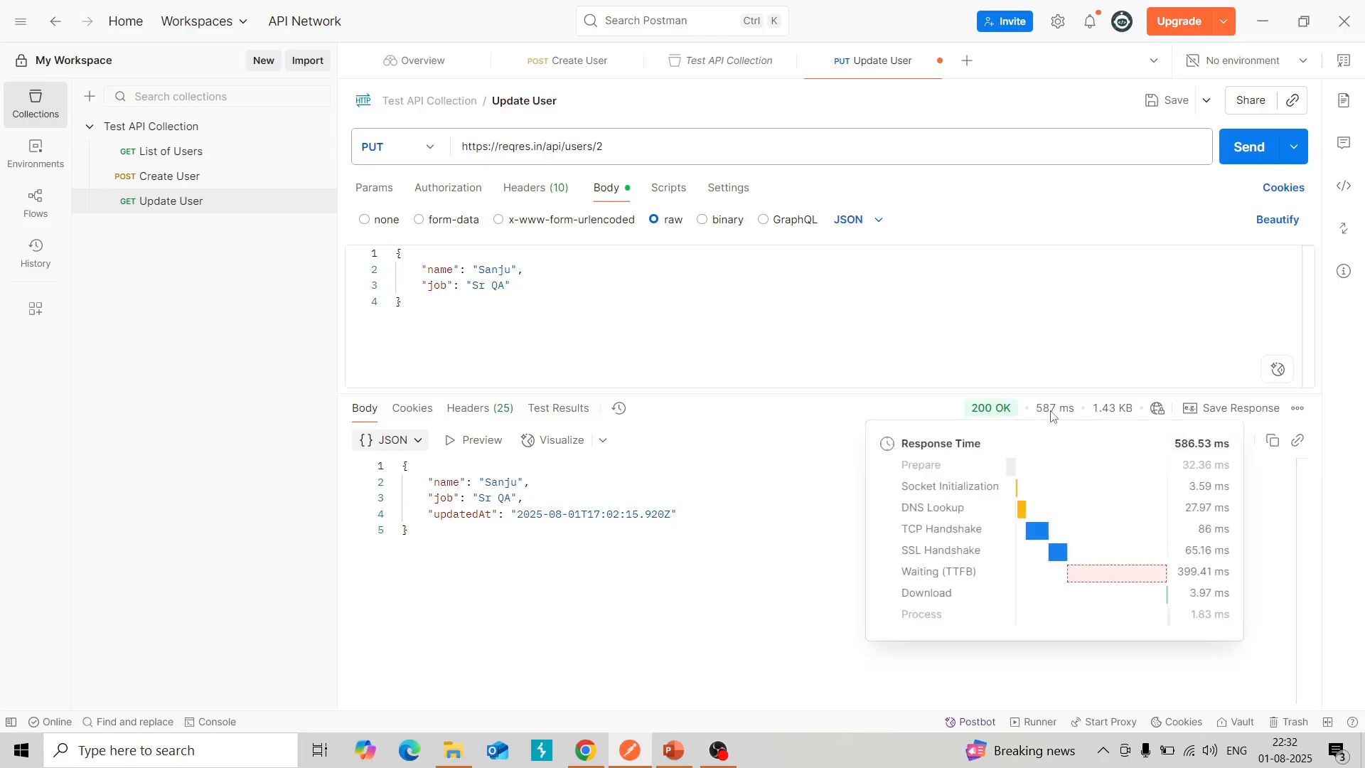
{"action": "mouse_move", "coordinate": [1121, 413]}
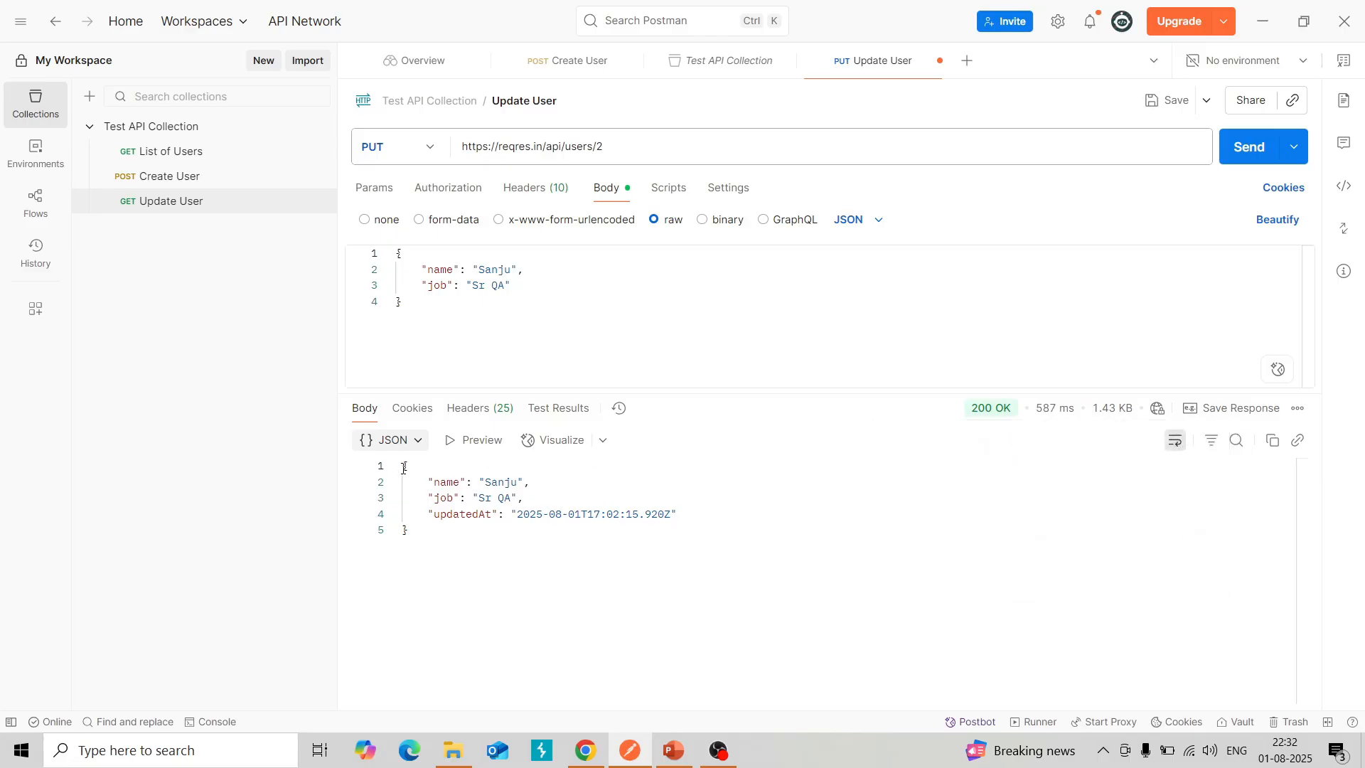
{"action": "left_click_drag", "start_coordinate": [404, 466], "coordinate": [405, 530]}
{"action": "left_click", "coordinate": [463, 533]}
{"action": "left_click", "coordinate": [450, 484]}
{"action": "left_click", "coordinate": [490, 482]}
{"action": "left_click", "coordinate": [498, 499]}
{"action": "left_click_drag", "start_coordinate": [429, 515], "coordinate": [674, 534]}
{"action": "left_click", "coordinate": [570, 533]}
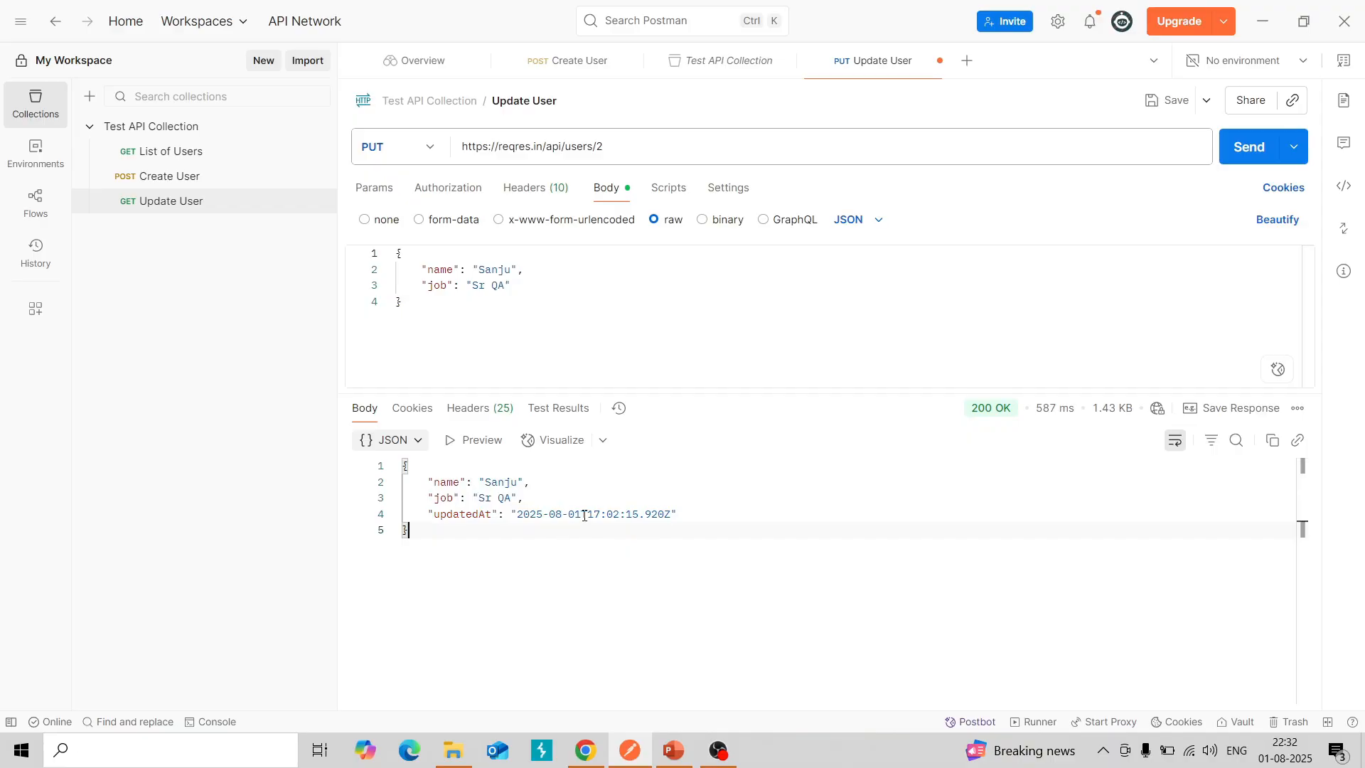
{"action": "left_click_drag", "start_coordinate": [423, 514], "coordinate": [688, 528]}
{"action": "left_click", "coordinate": [688, 535]}
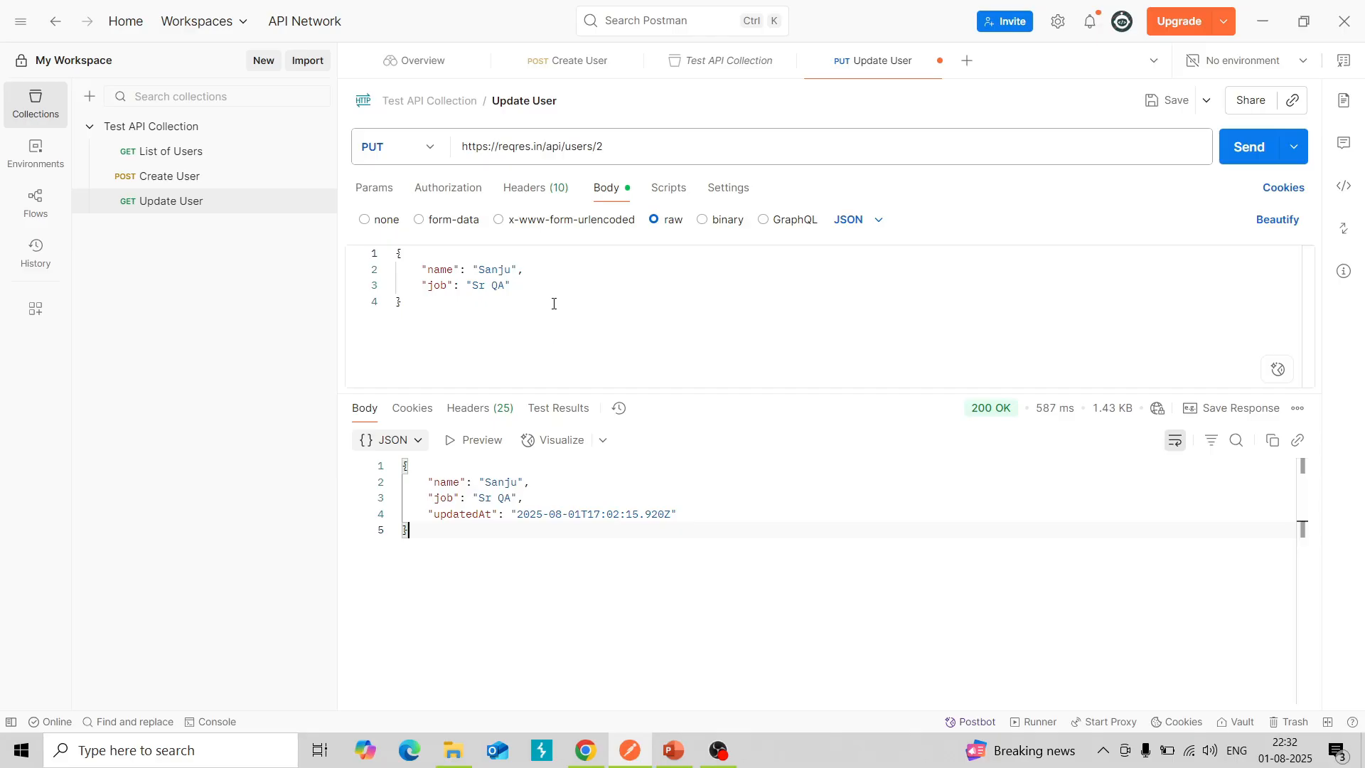
{"action": "mouse_move", "coordinate": [985, 409]}
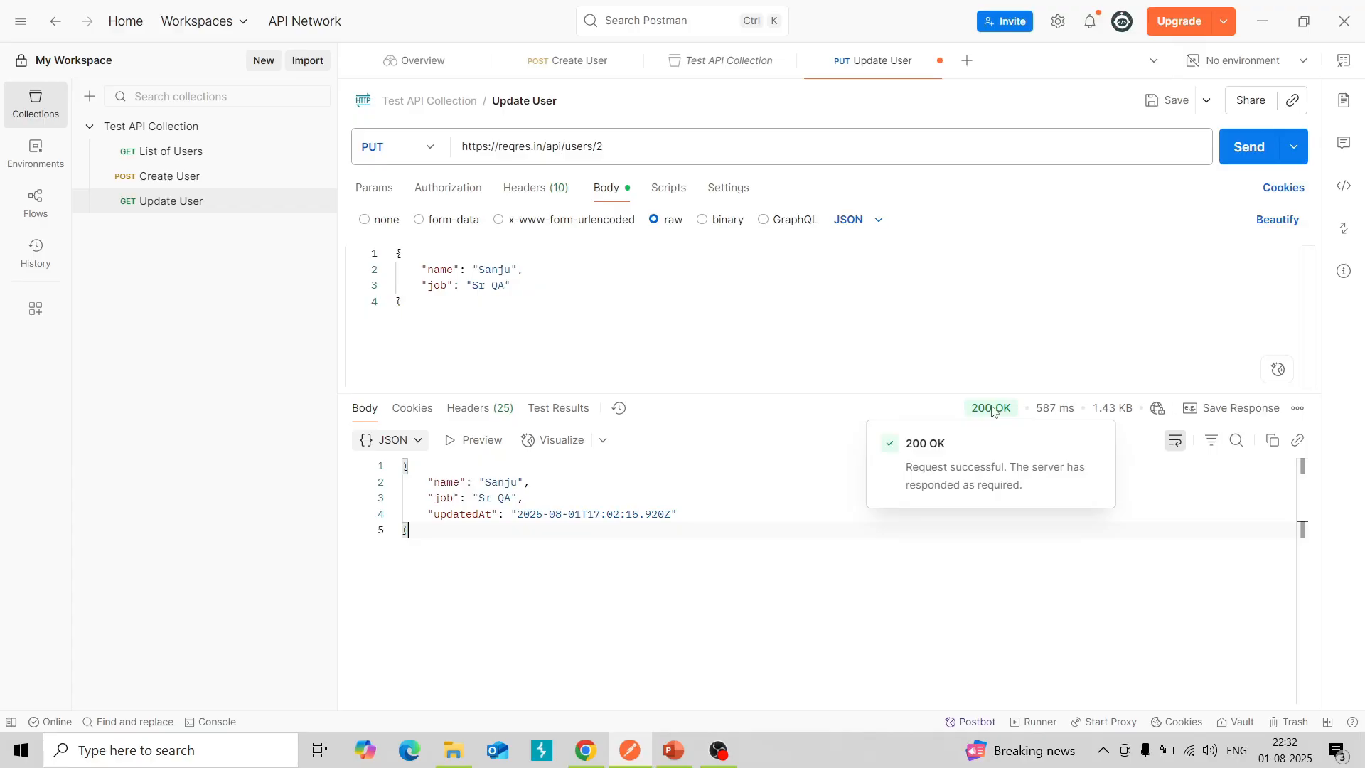
Add the "Status code: Code is 200" test snippet to the Update User request's post-response script
{"action": "left_click", "coordinate": [669, 190]}
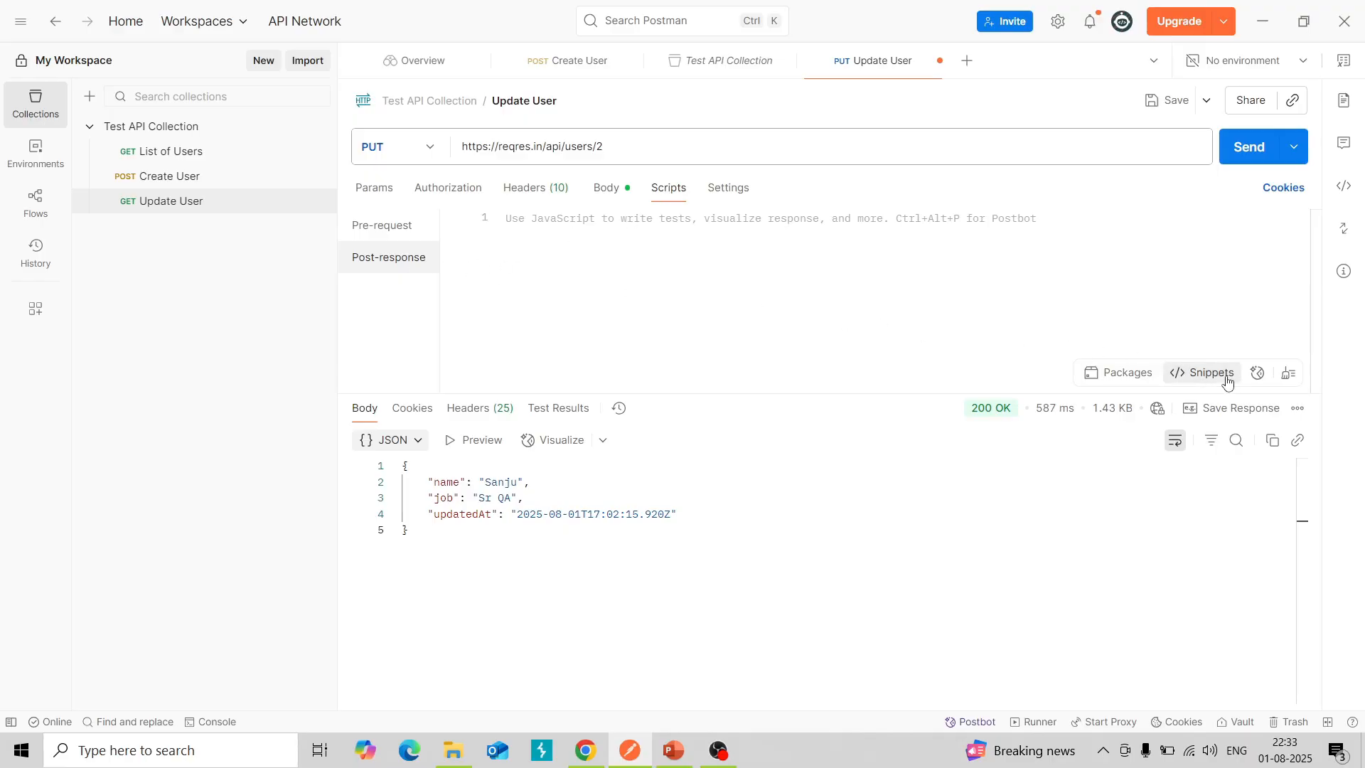
{"action": "left_click", "coordinate": [1205, 378]}
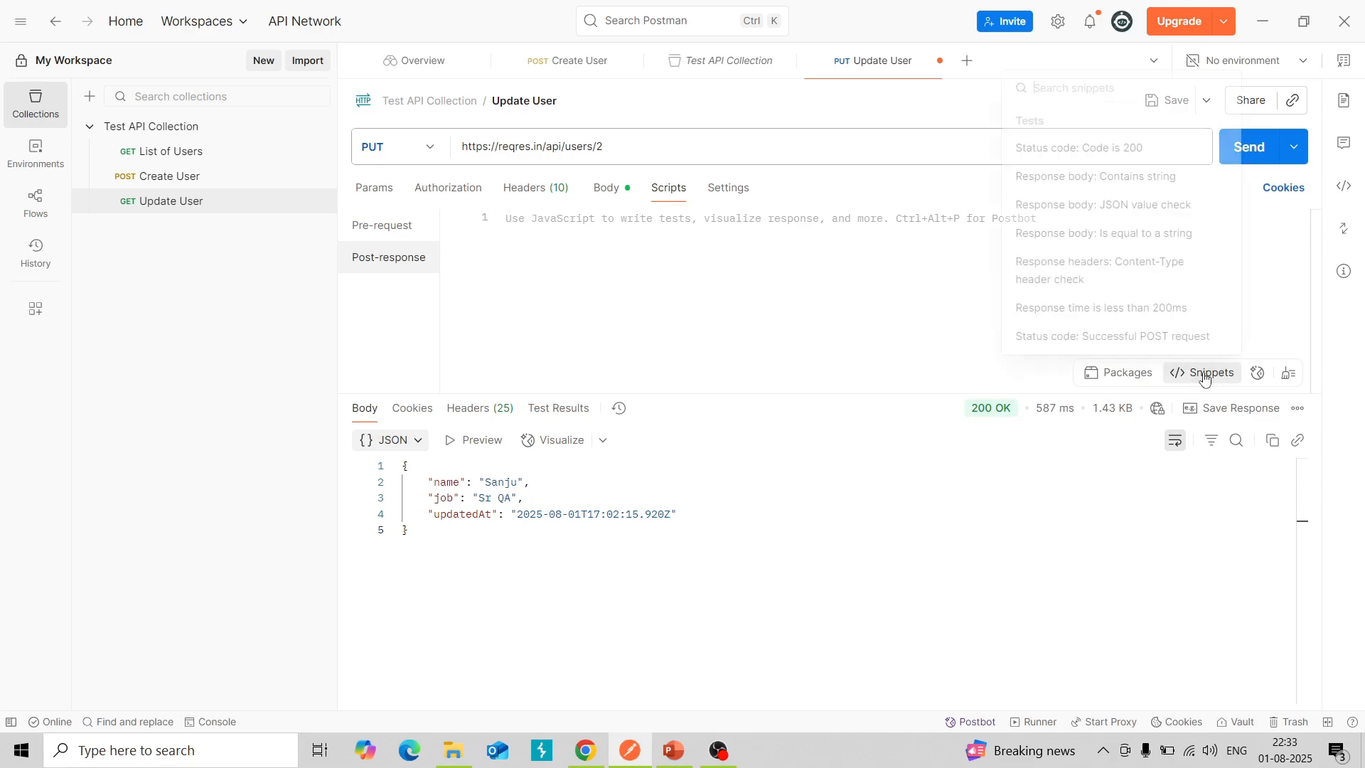
{"action": "left_click", "coordinate": [1095, 151]}
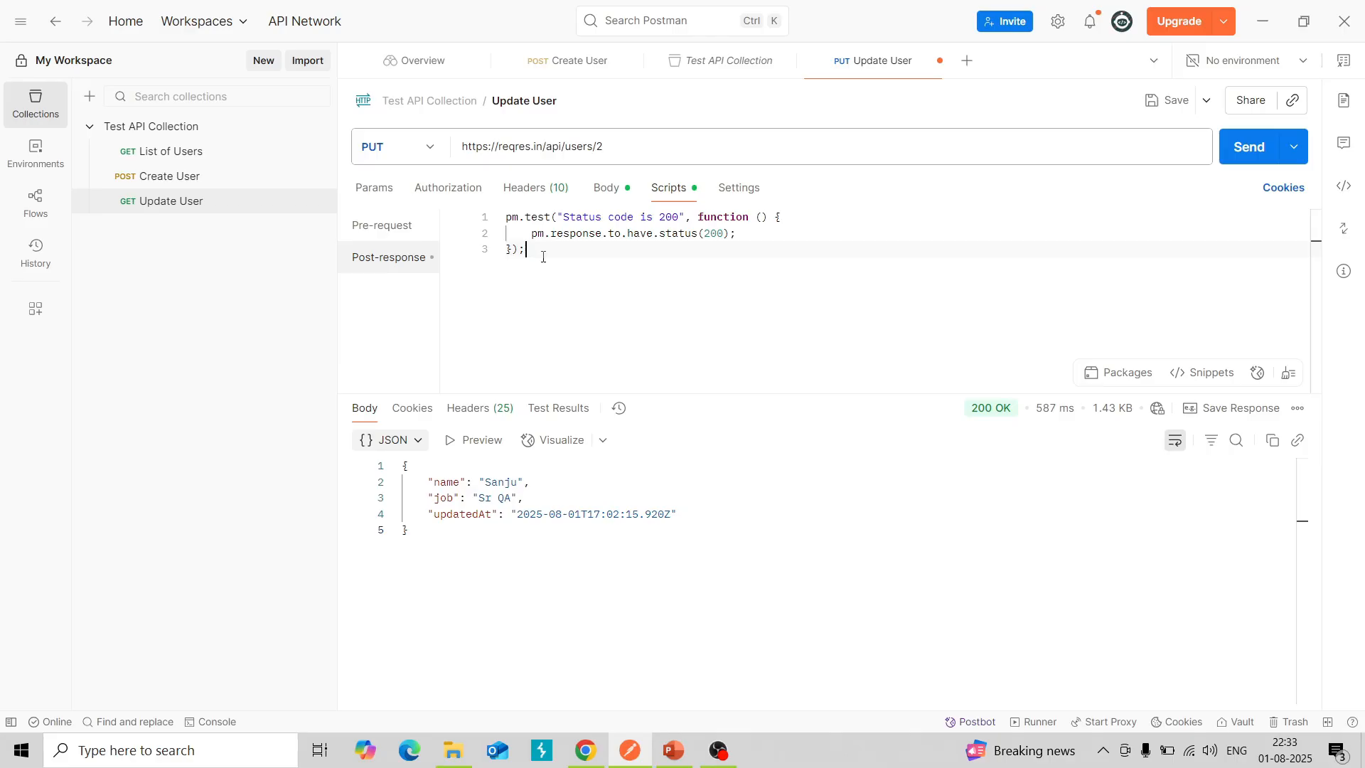
{"action": "left_click", "coordinate": [719, 234]}
{"action": "key", "text": "Down"}
{"action": "mouse_move", "coordinate": [988, 418]}
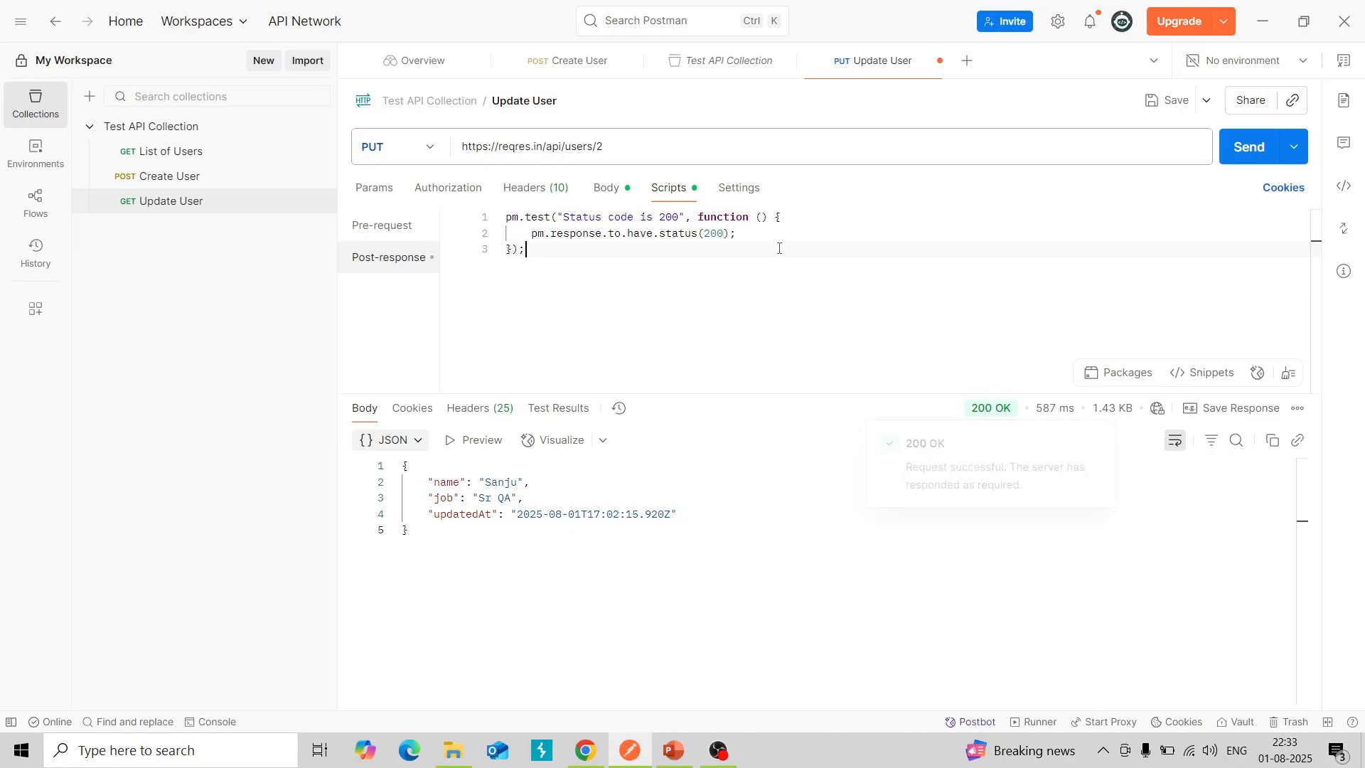
Send the Update User request again and show its test results
{"action": "left_click", "coordinate": [613, 189]}
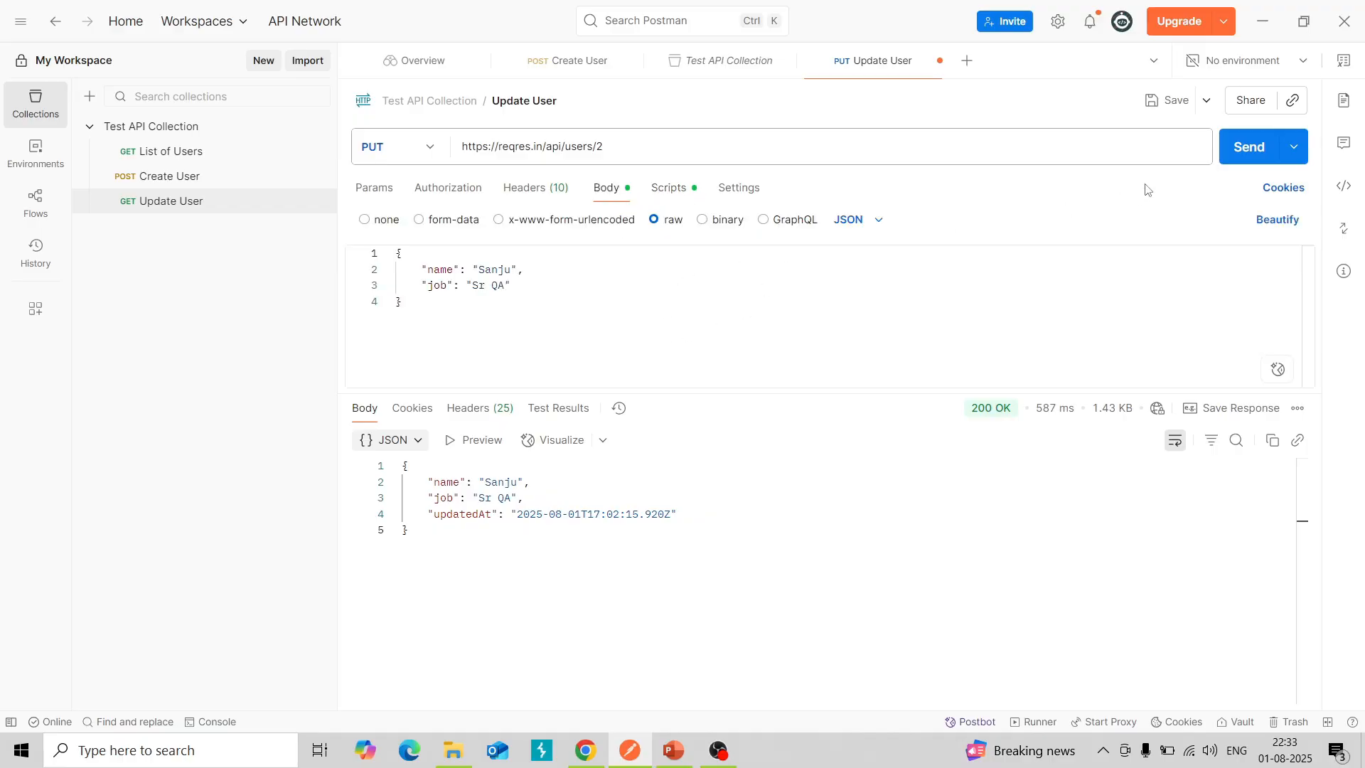
{"action": "left_click", "coordinate": [1252, 160]}
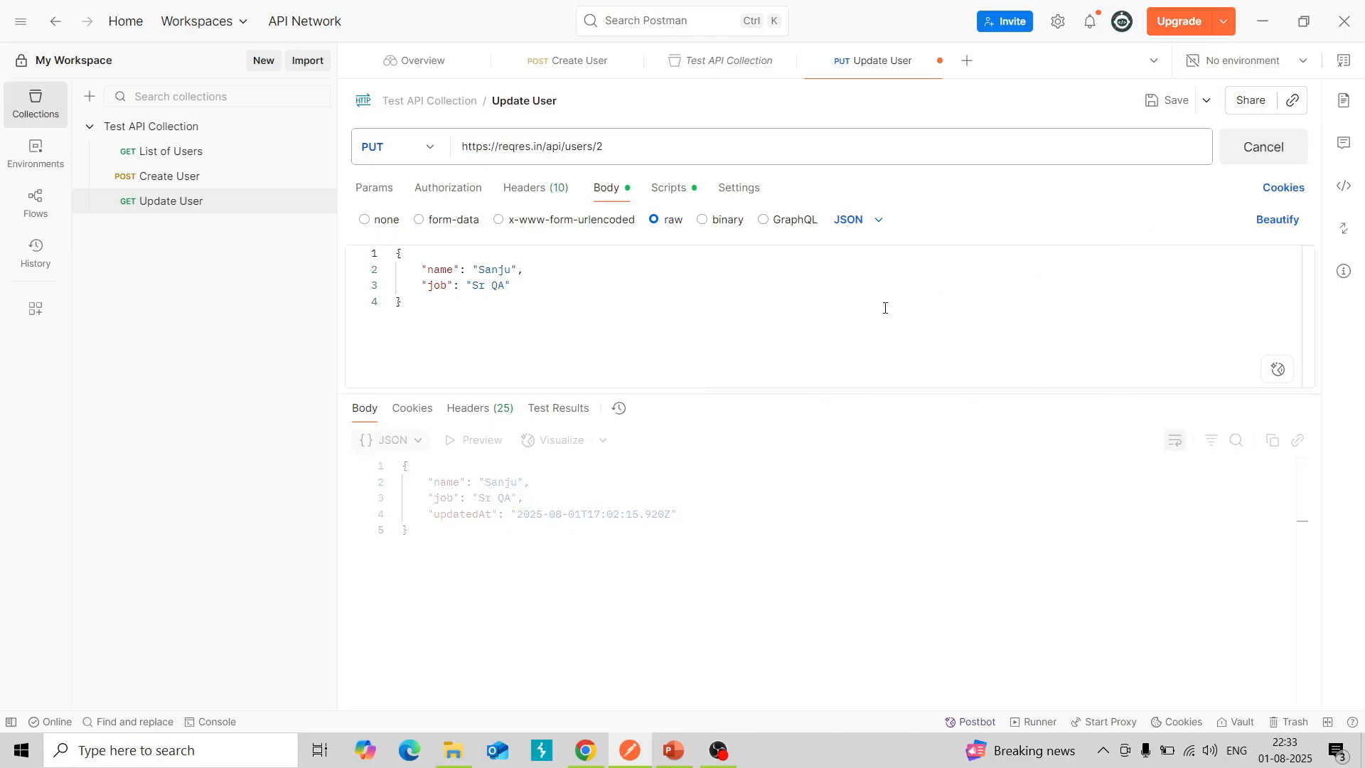
{"action": "left_click", "coordinate": [567, 417]}
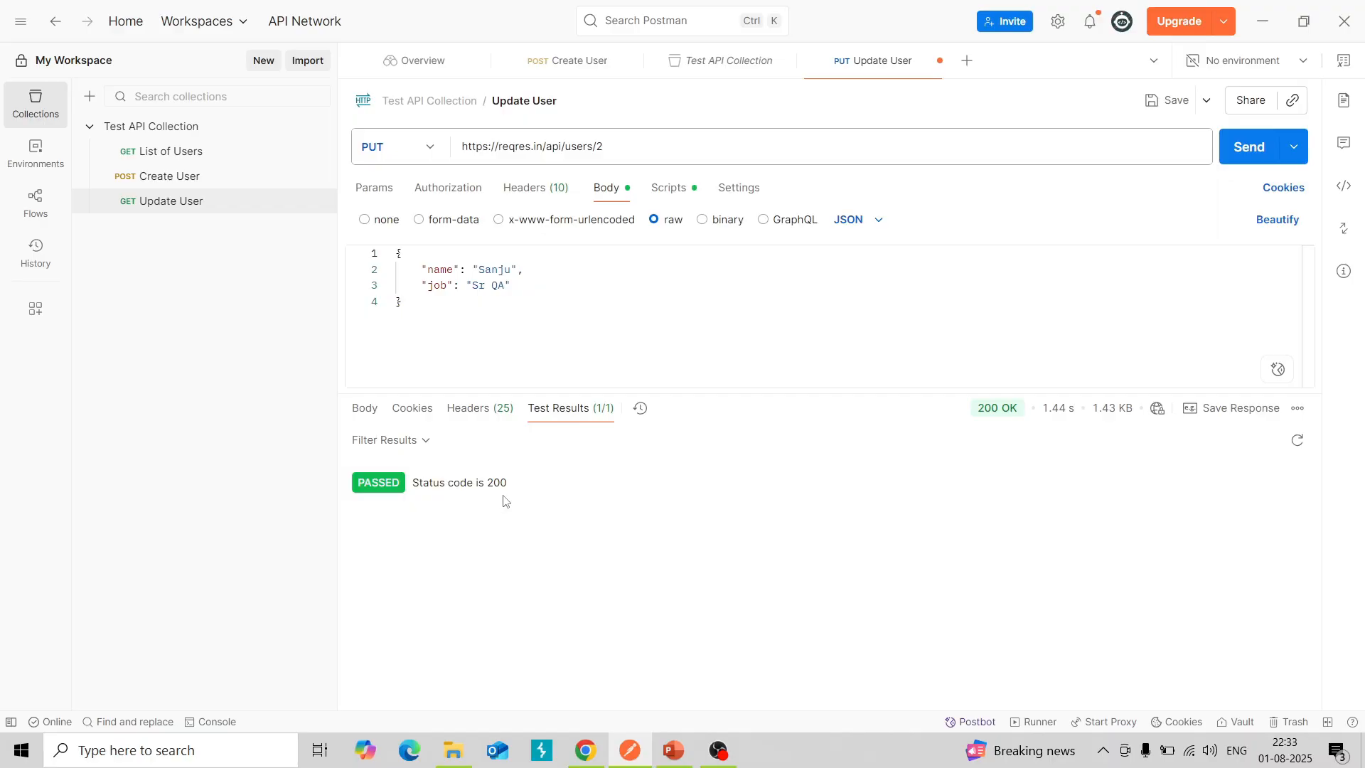
Review the post-response script and JSON body of the Update User request, and save the request
{"action": "left_click", "coordinate": [675, 202]}
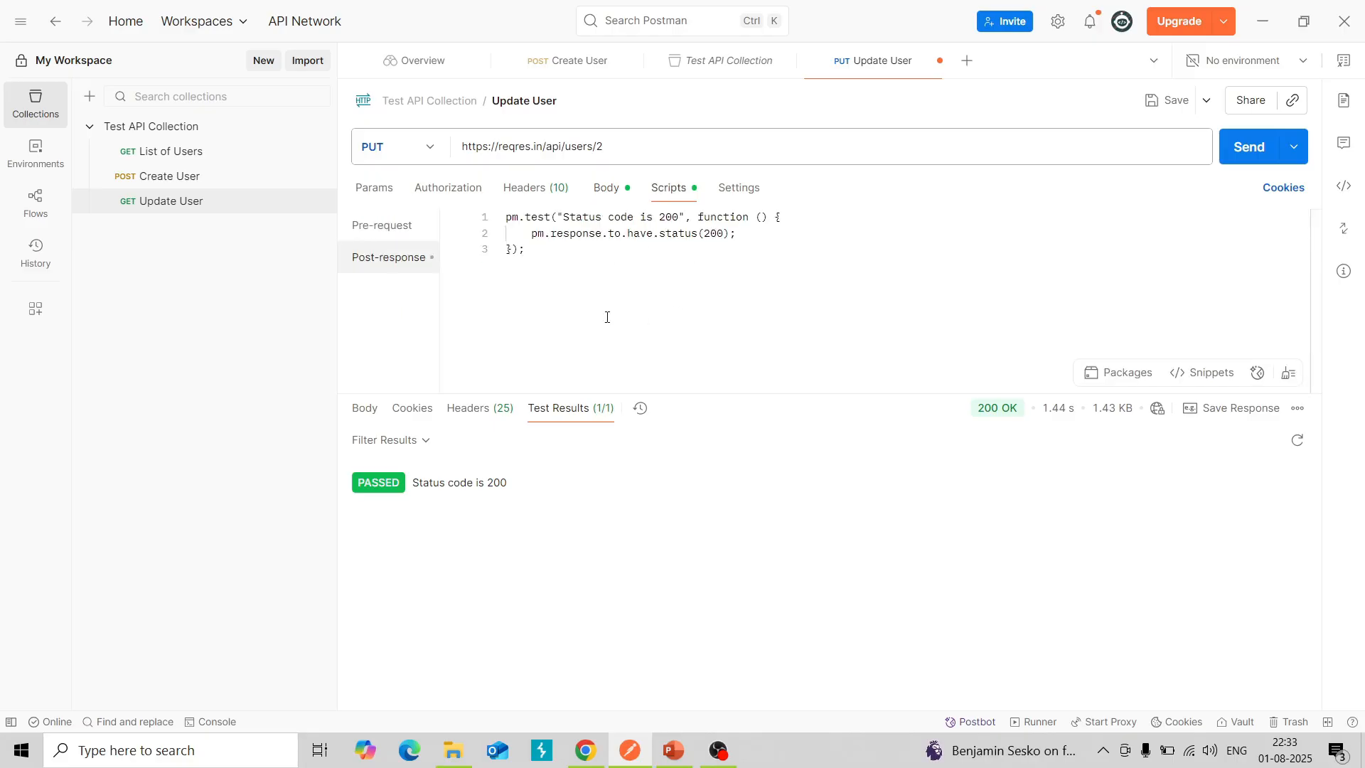
{"action": "left_click", "coordinate": [616, 190]}
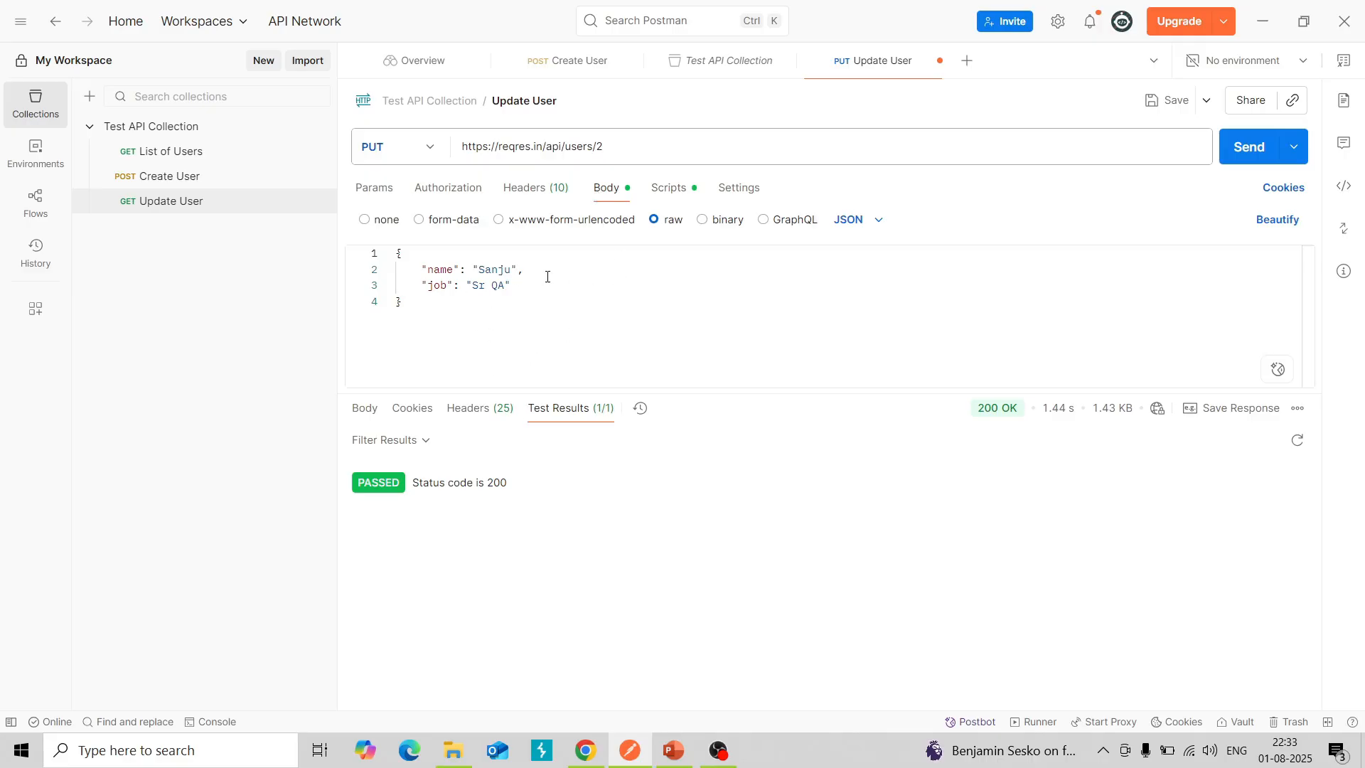
{"action": "left_click", "coordinate": [1163, 104]}
On the Reqres site in Chrome, show the PATCH Update sample and copy the link address of /api/users/2
{"action": "left_click", "coordinate": [585, 750]}
{"action": "scroll", "coordinate": [483, 551], "scroll_direction": "down", "scroll_amount": 1}
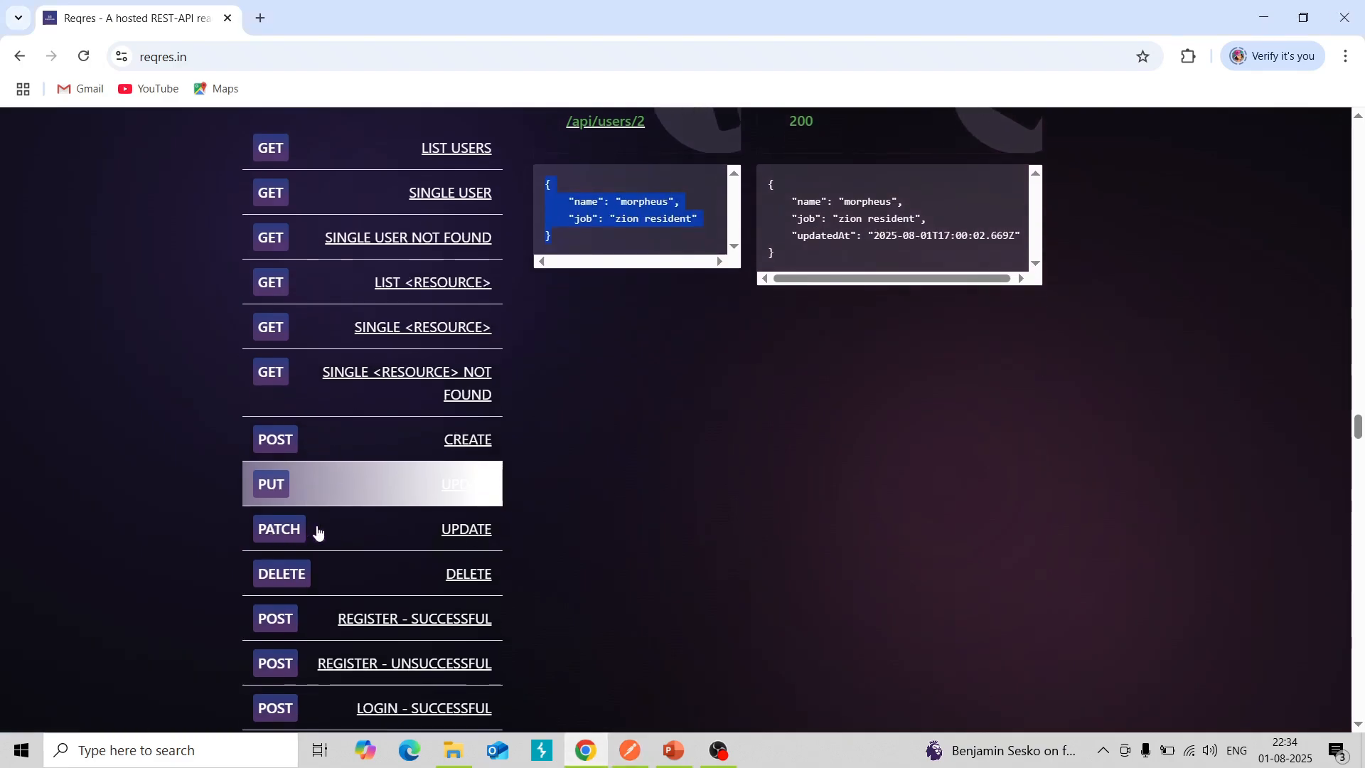
{"action": "left_click", "coordinate": [470, 532]}
{"action": "scroll", "coordinate": [621, 477], "scroll_direction": "up", "scroll_amount": 2}
{"action": "scroll", "coordinate": [622, 484], "scroll_direction": "down", "scroll_amount": 1}
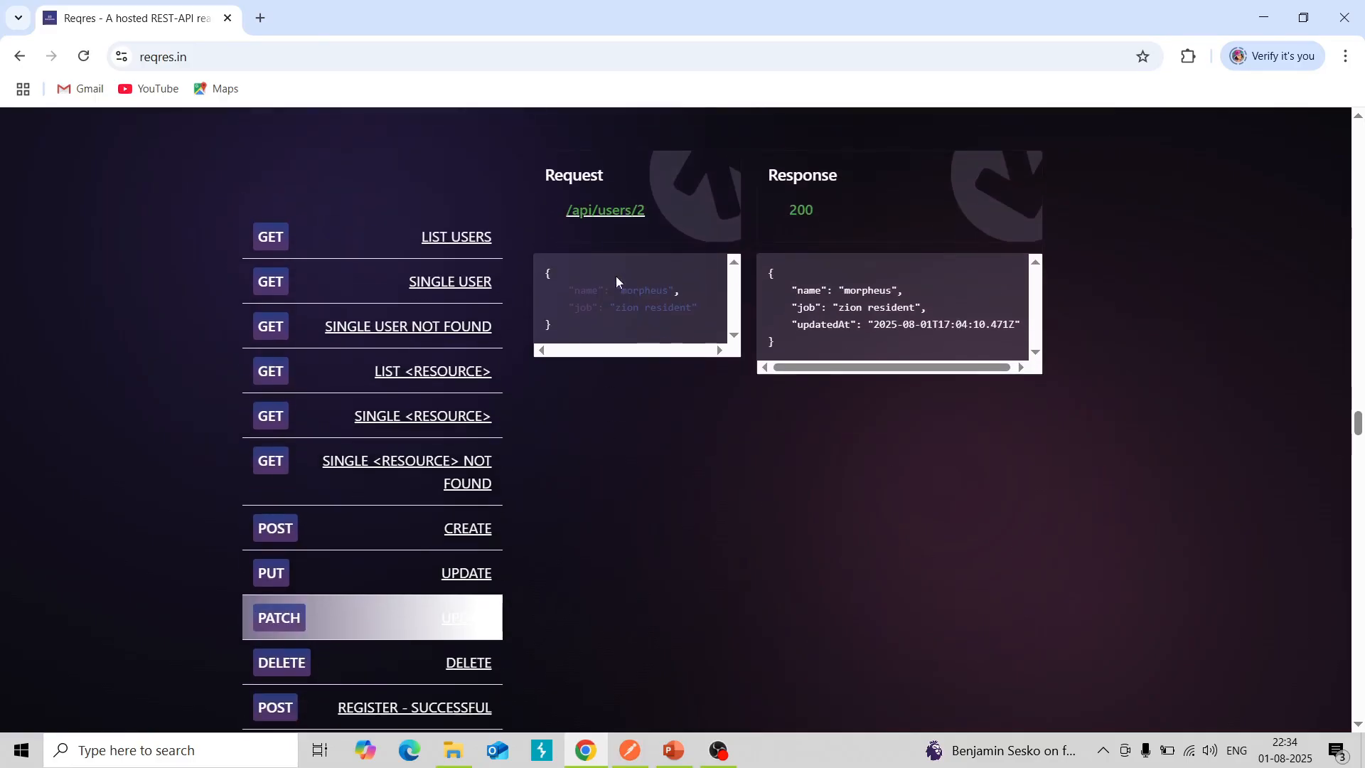
{"action": "right_click", "coordinate": [620, 211]}
{"action": "left_click", "coordinate": [685, 350]}
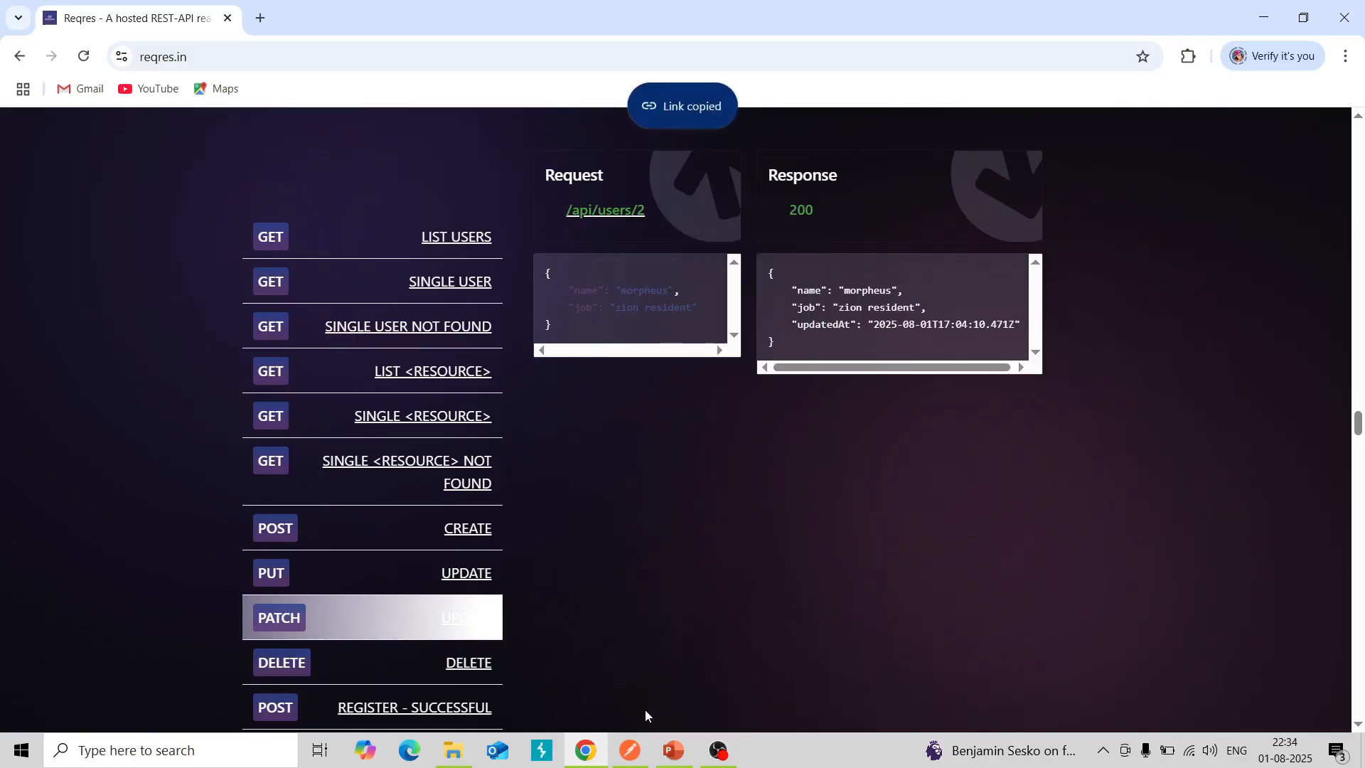
Back in Postman, add a new request named "Partial user update" to the Test API Collection
{"action": "left_click", "coordinate": [633, 752]}
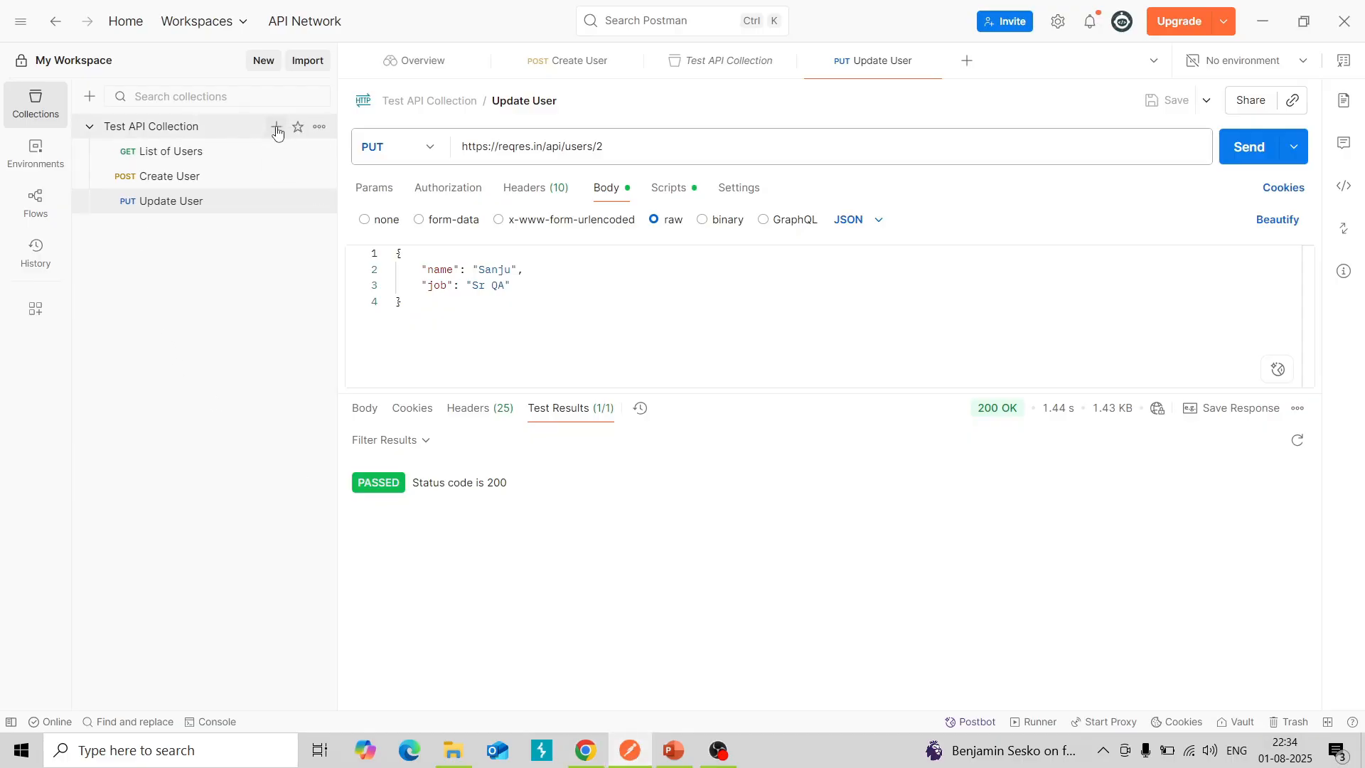
{"action": "left_click", "coordinate": [276, 128]}
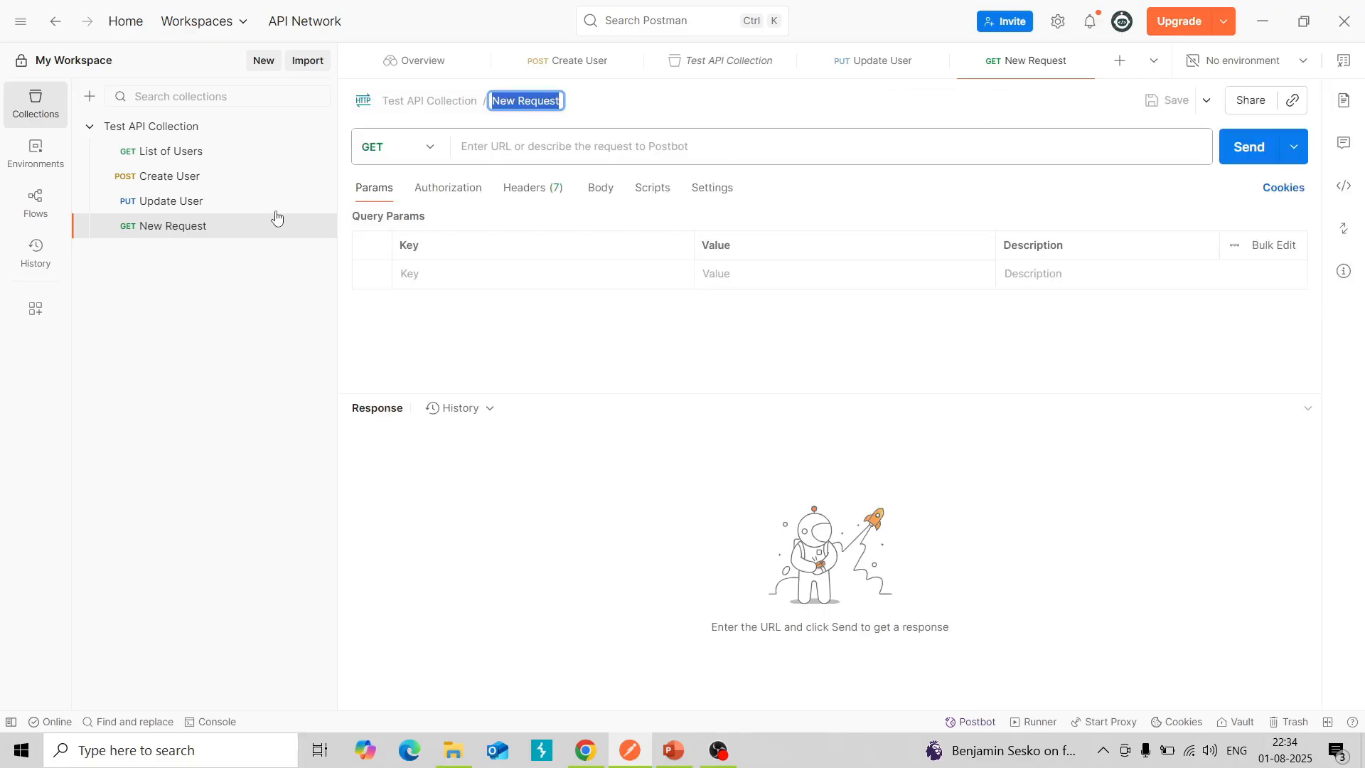
{"action": "type", "text": "Partial"}
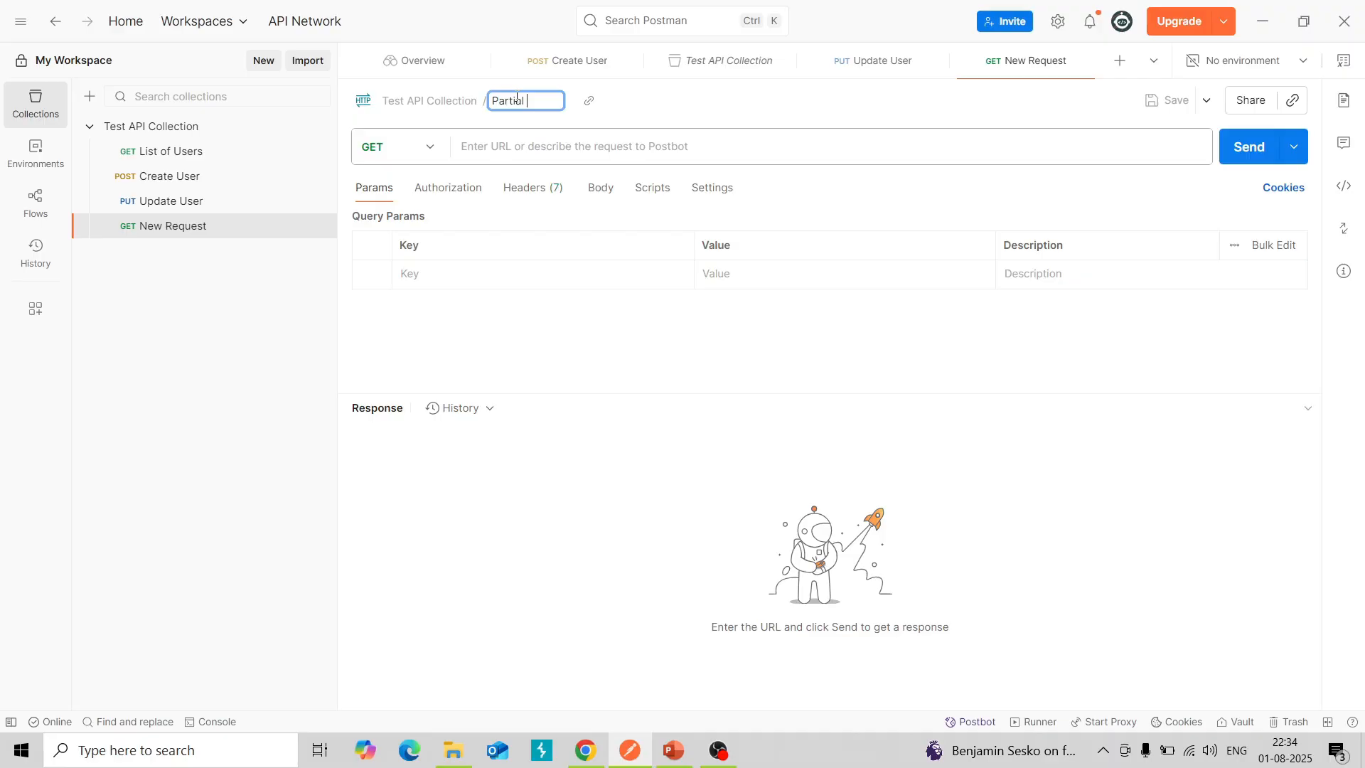
{"action": "type", "text": " user update"}
{"action": "key", "text": "Return"}
{"action": "left_click", "coordinate": [597, 145]}
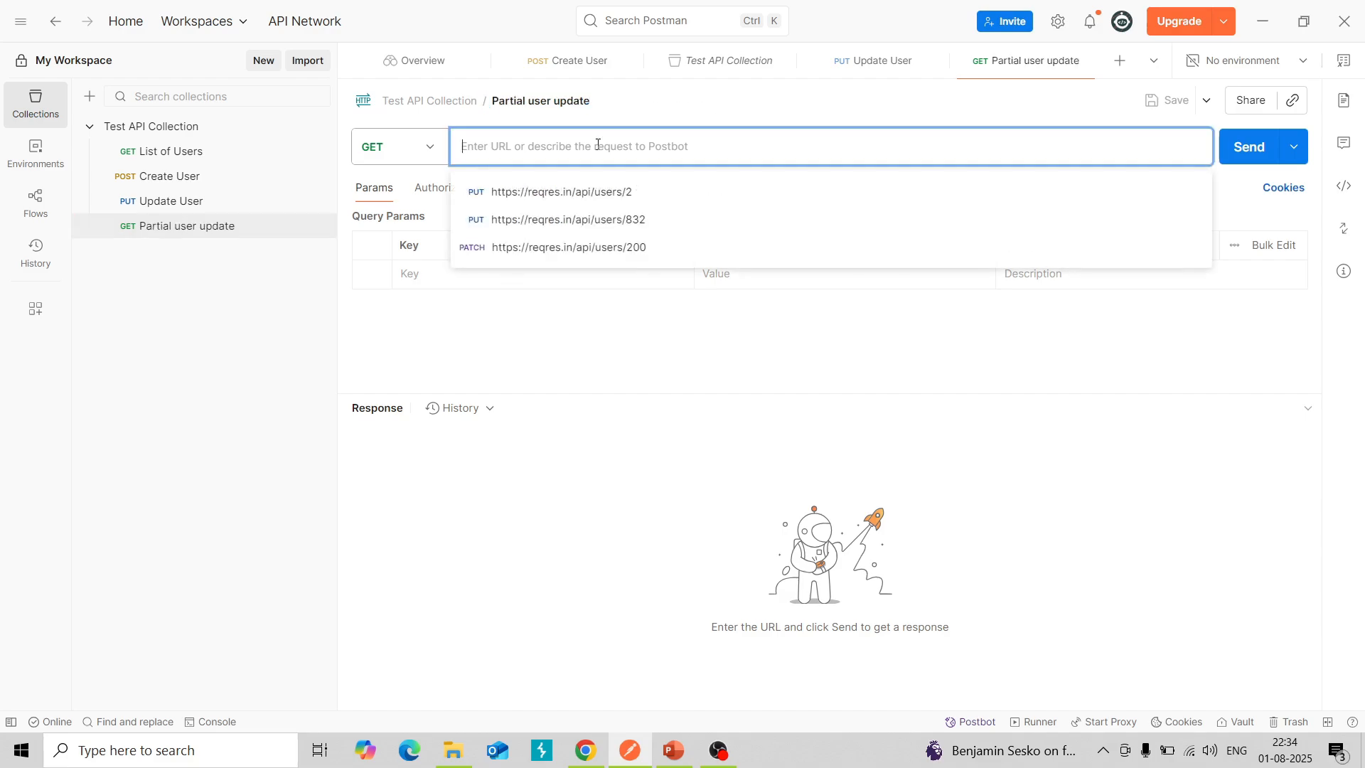
{"action": "key", "text": "ctrl+v"}
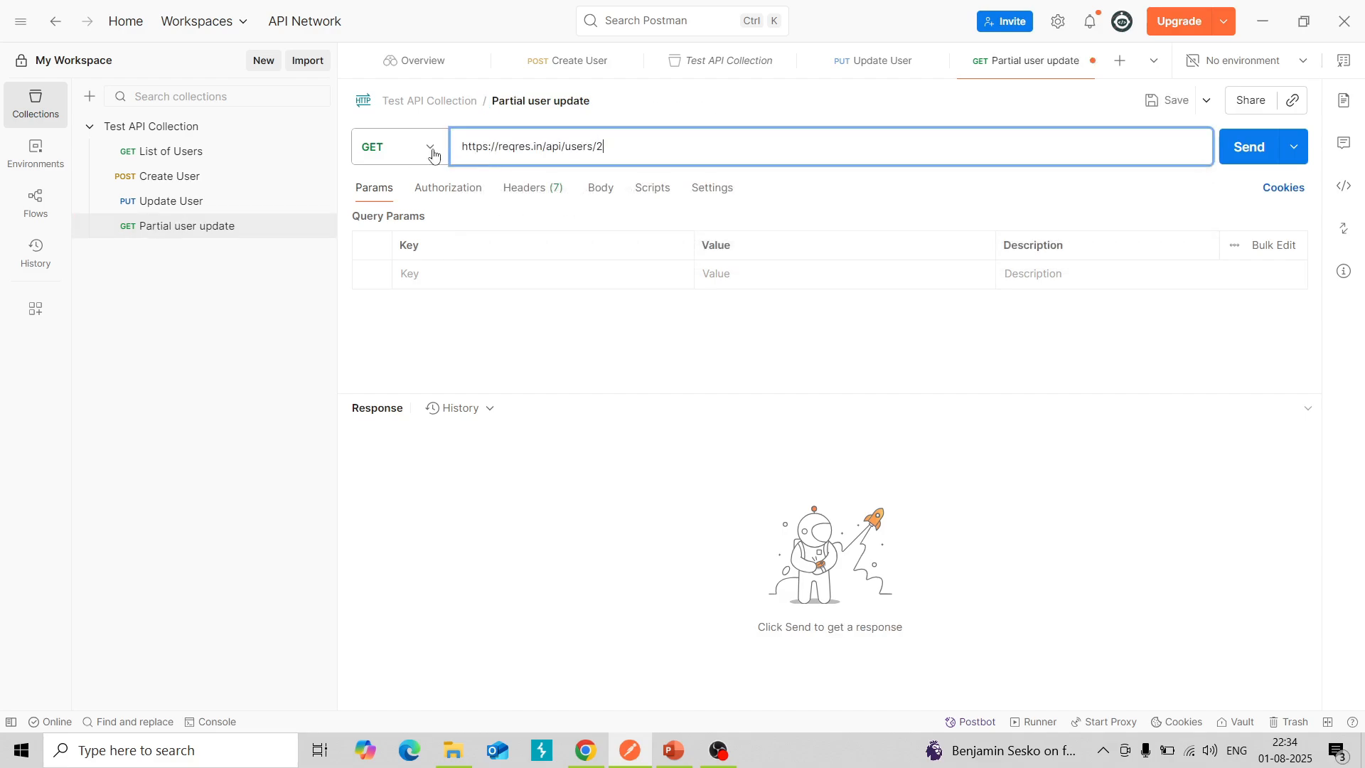
{"action": "left_click", "coordinate": [432, 148]}
{"action": "left_click", "coordinate": [421, 284]}
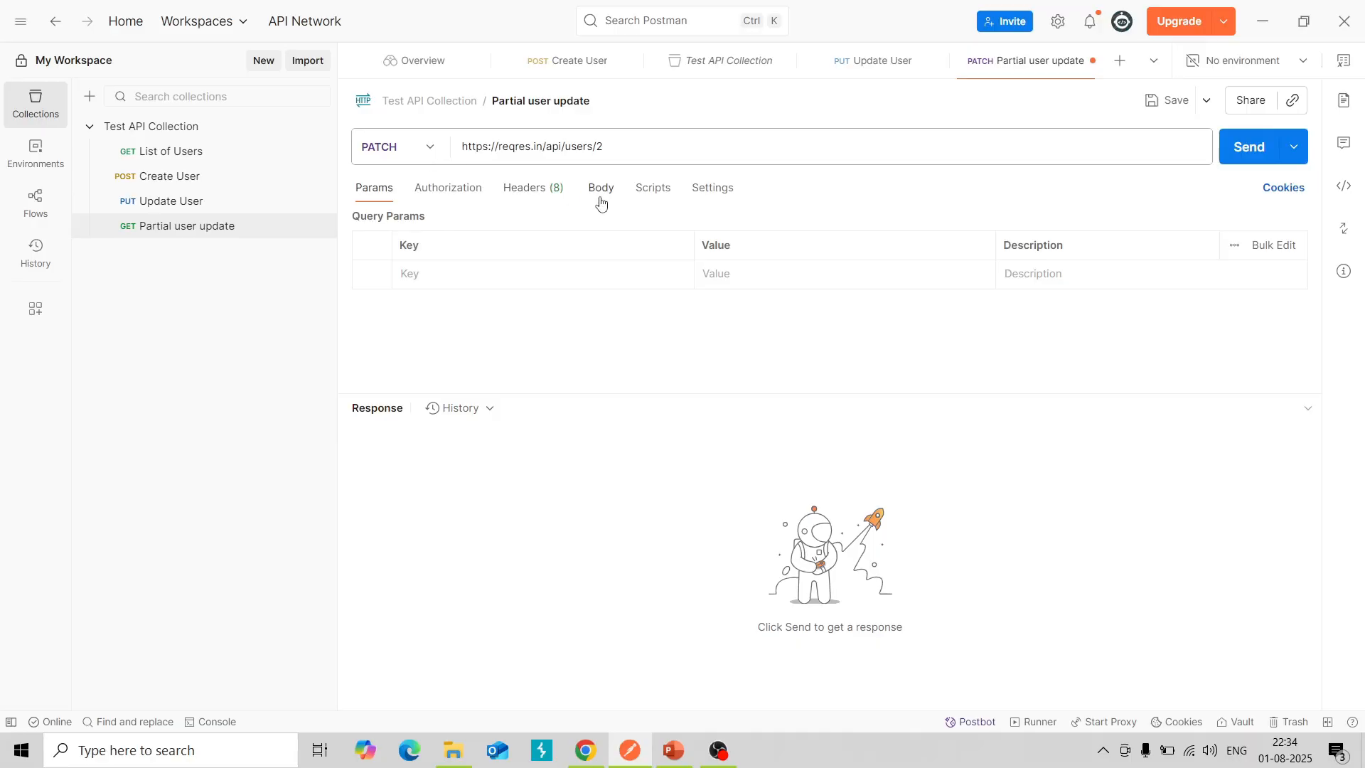
Copy the sample JSON request body of the PATCH Update endpoint from the Reqres page in Chrome
{"action": "left_click", "coordinate": [635, 756]}
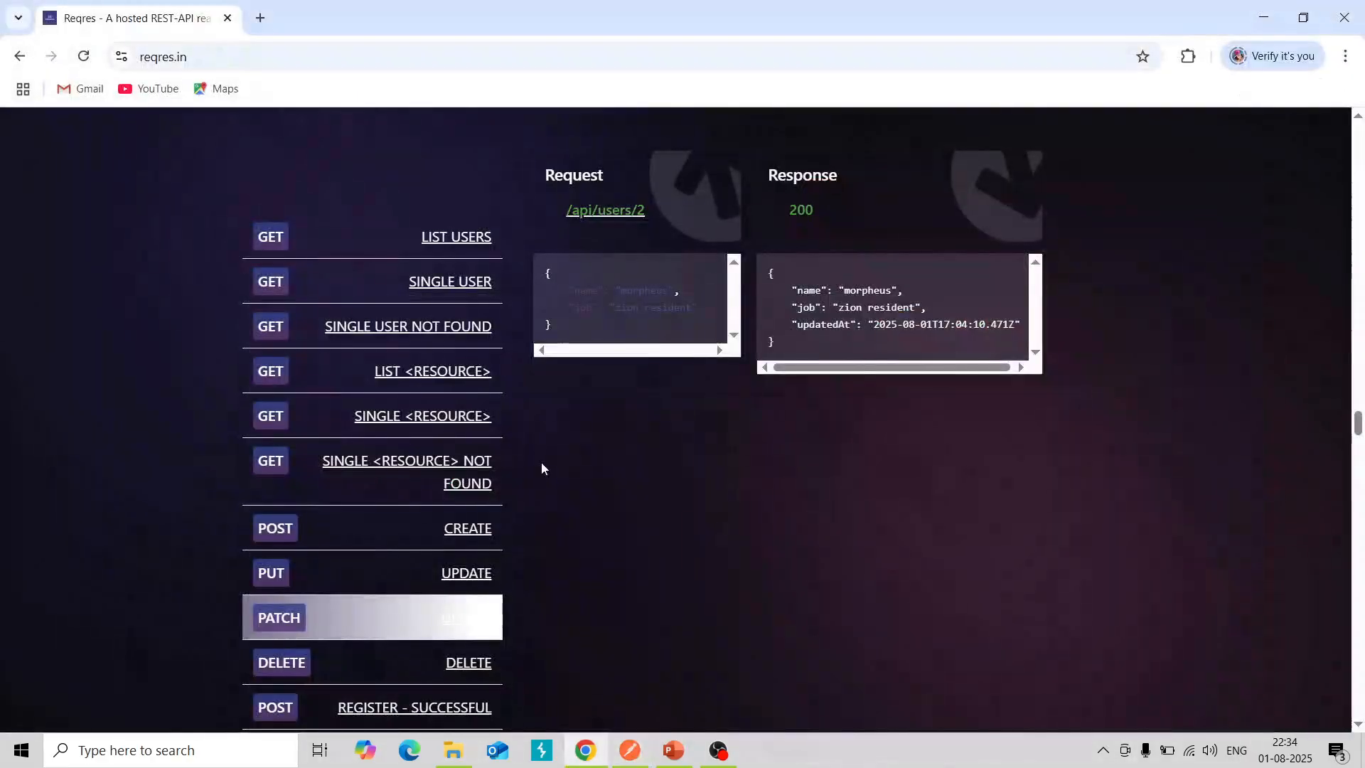
{"action": "left_click_drag", "start_coordinate": [547, 269], "coordinate": [564, 327]}
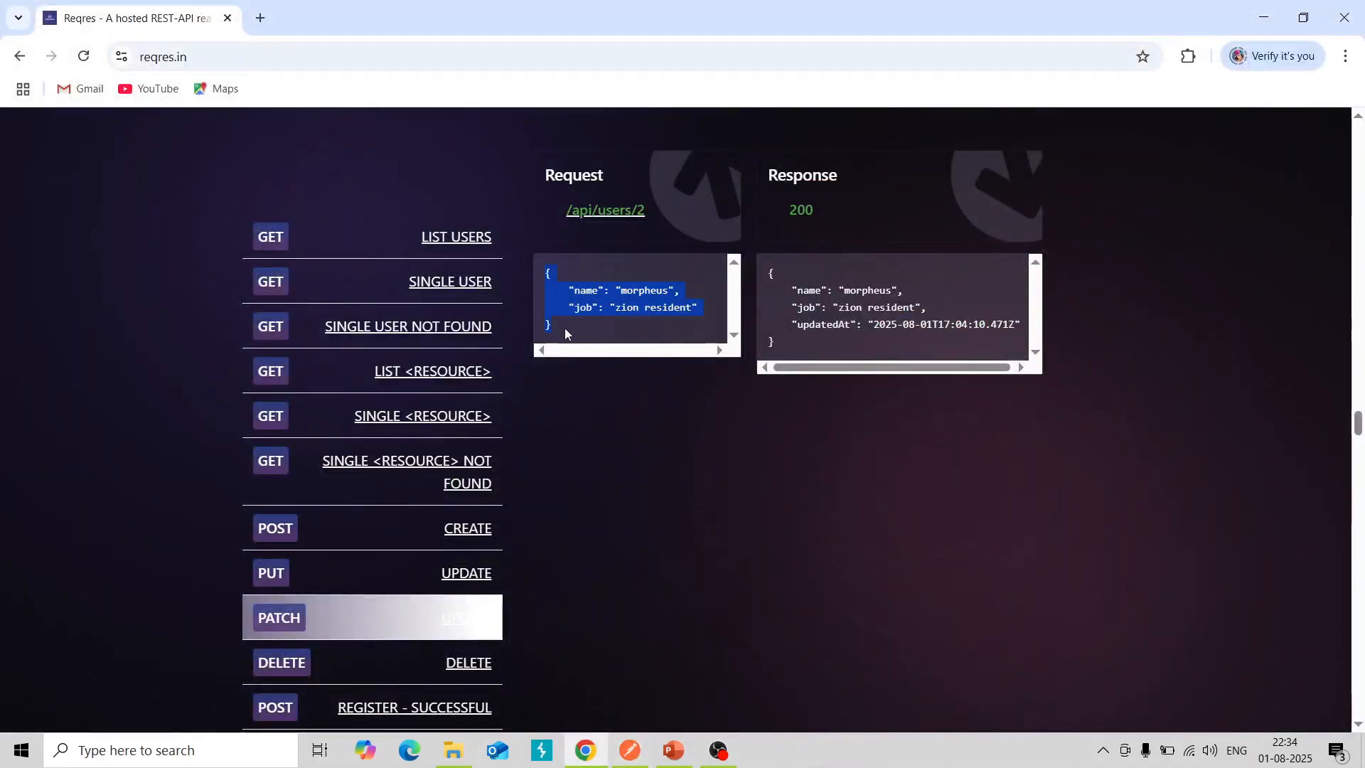
{"action": "right_click", "coordinate": [580, 305]}
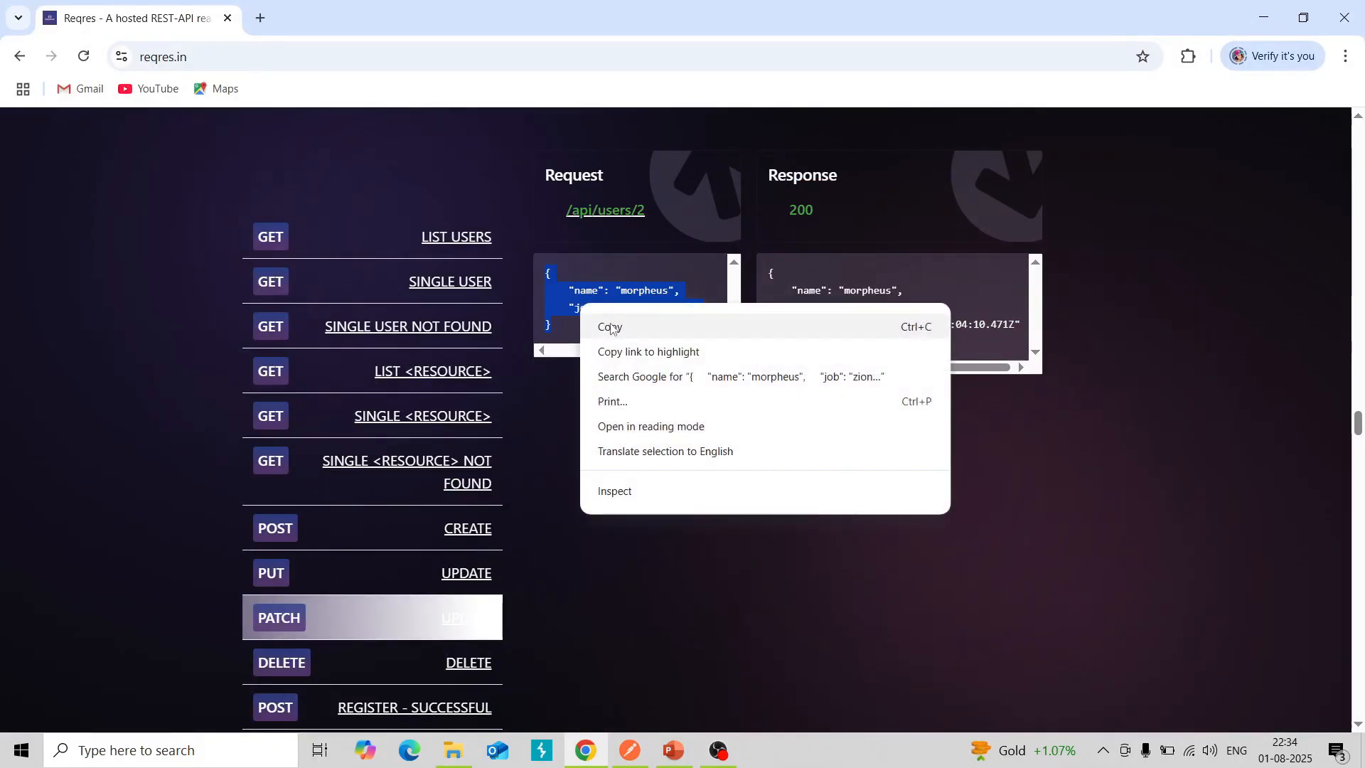
{"action": "left_click", "coordinate": [601, 326]}
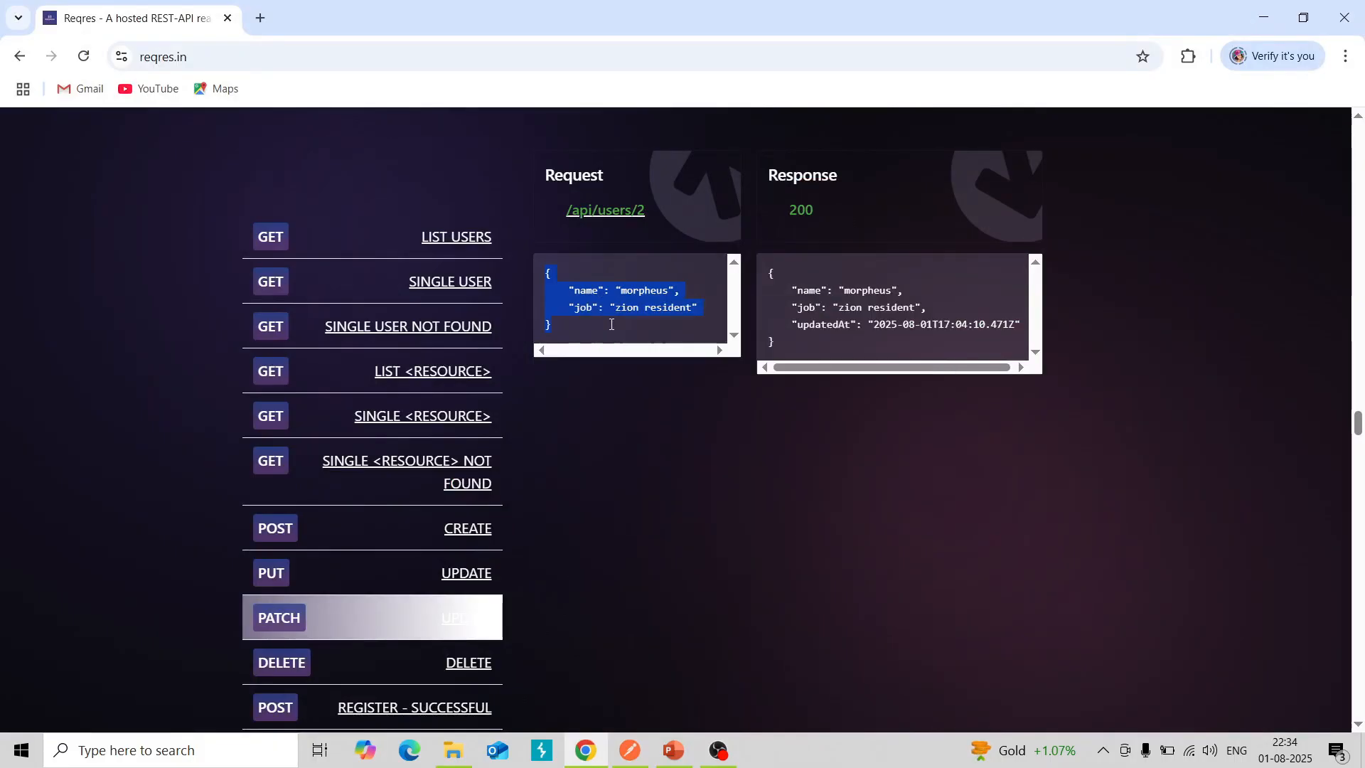
Back in Postman, give the Partial user update request a raw JSON body and paste the copied sample into it
{"action": "left_click", "coordinate": [630, 750]}
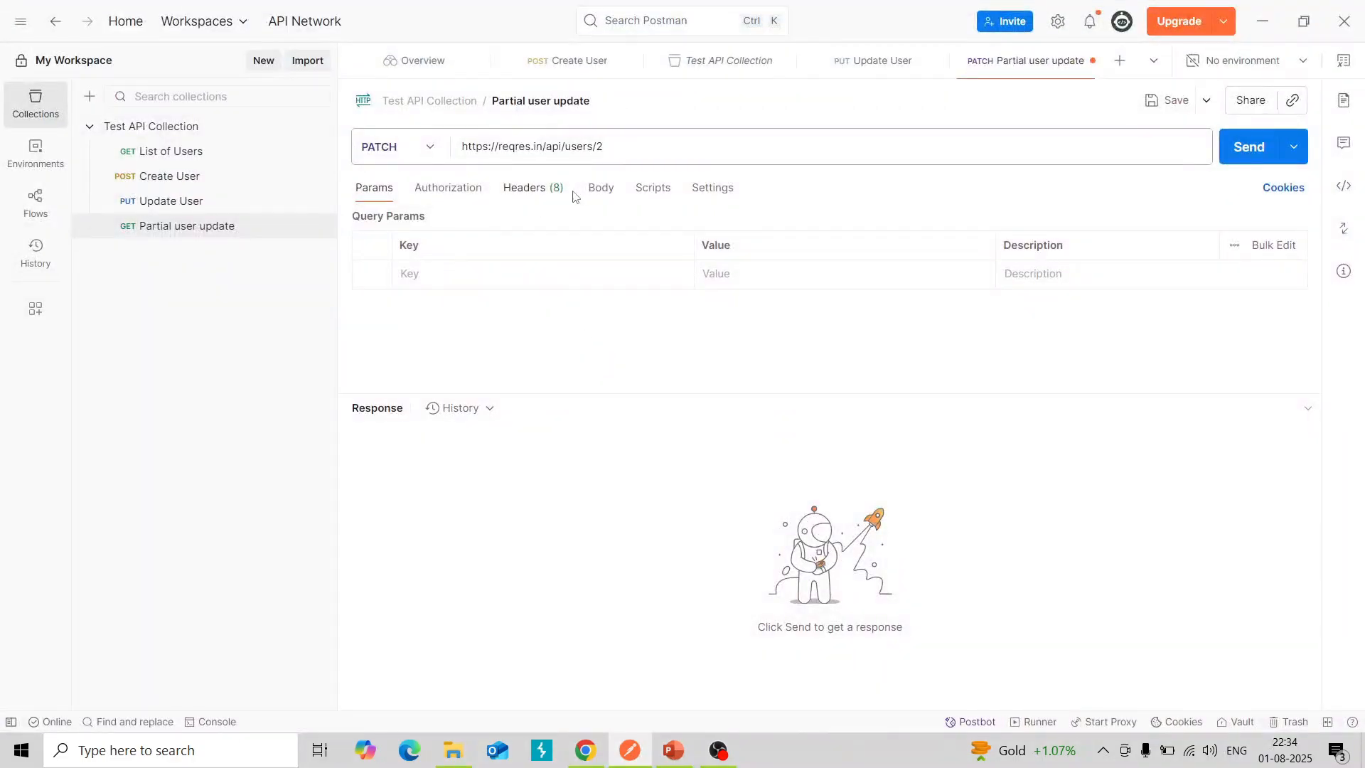
{"action": "left_click", "coordinate": [600, 186]}
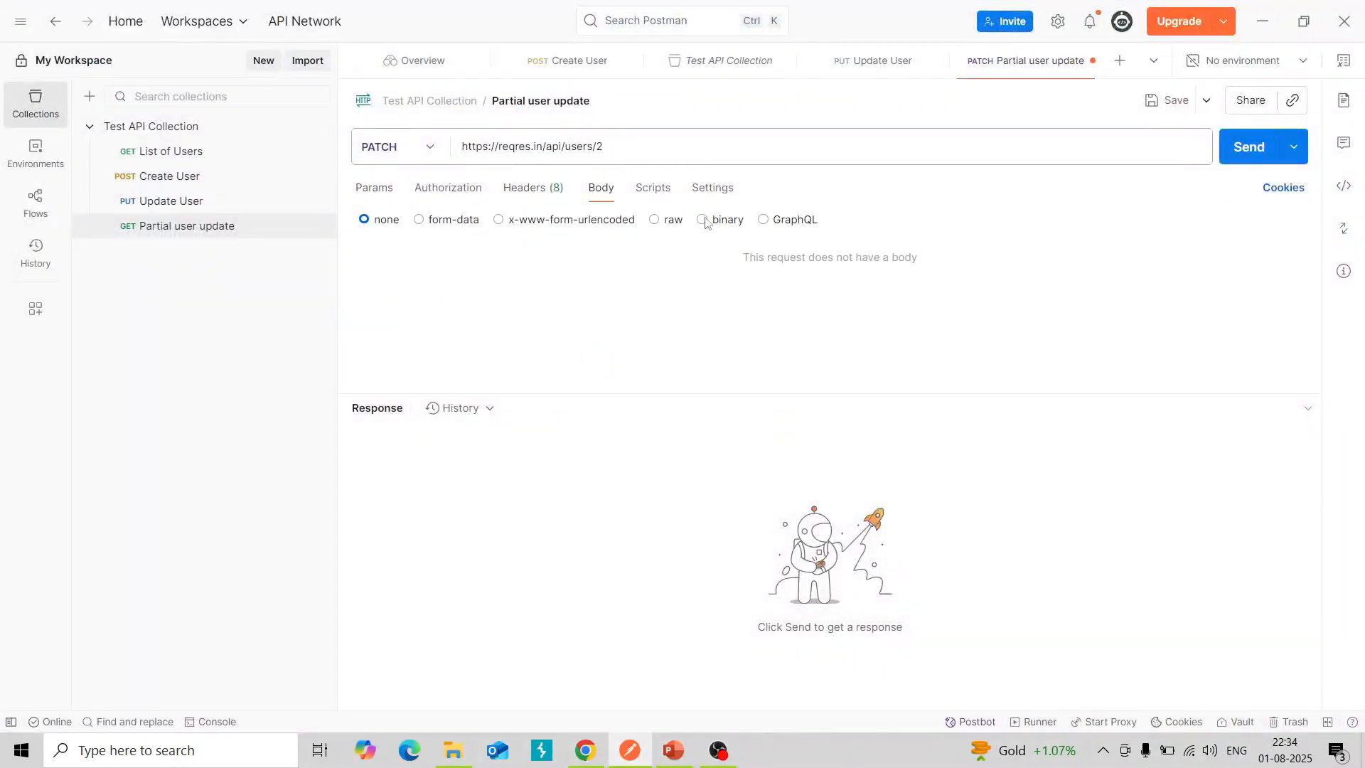
{"action": "left_click", "coordinate": [654, 221]}
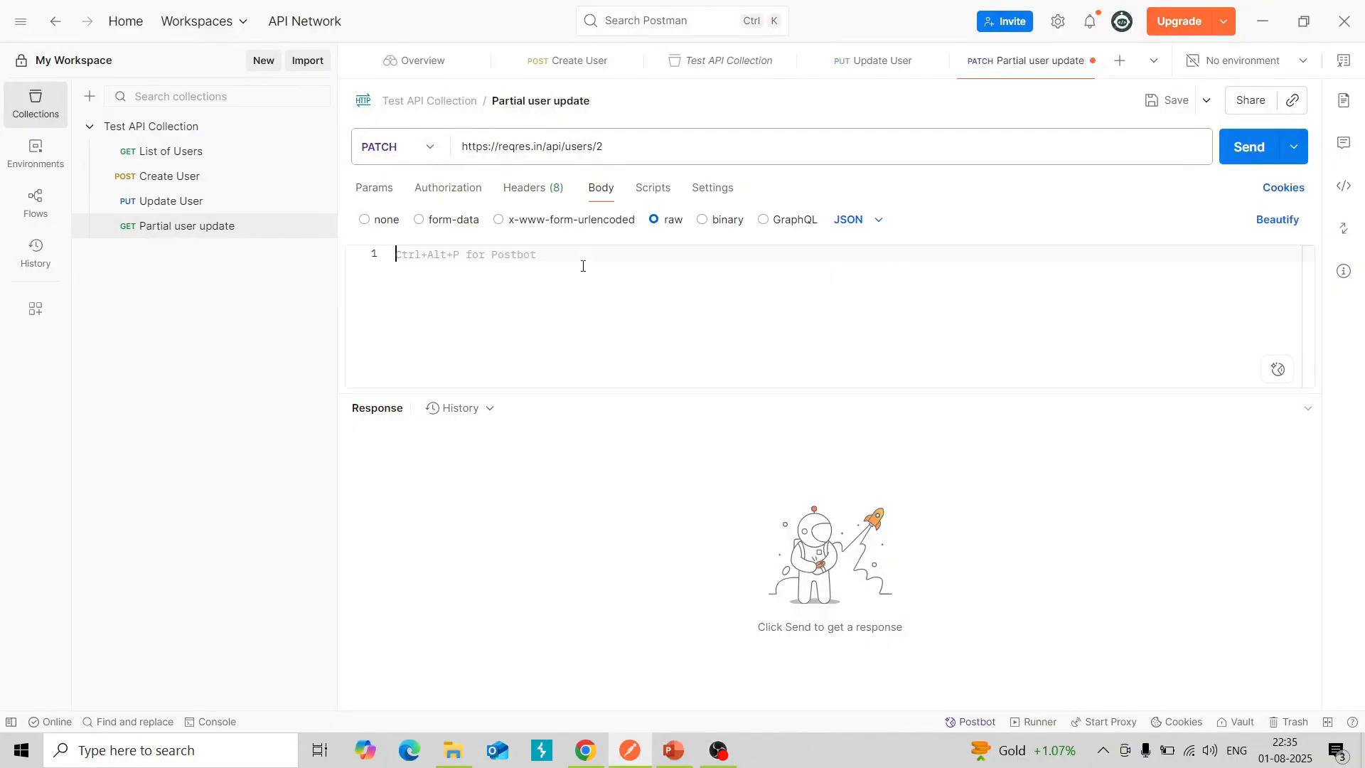
{"action": "key", "text": "ctrl+v"}
In the Partial user update JSON body, replace the name value with the user's first name and delete the job field and trailing comma
{"action": "double_click", "coordinate": [511, 268]}
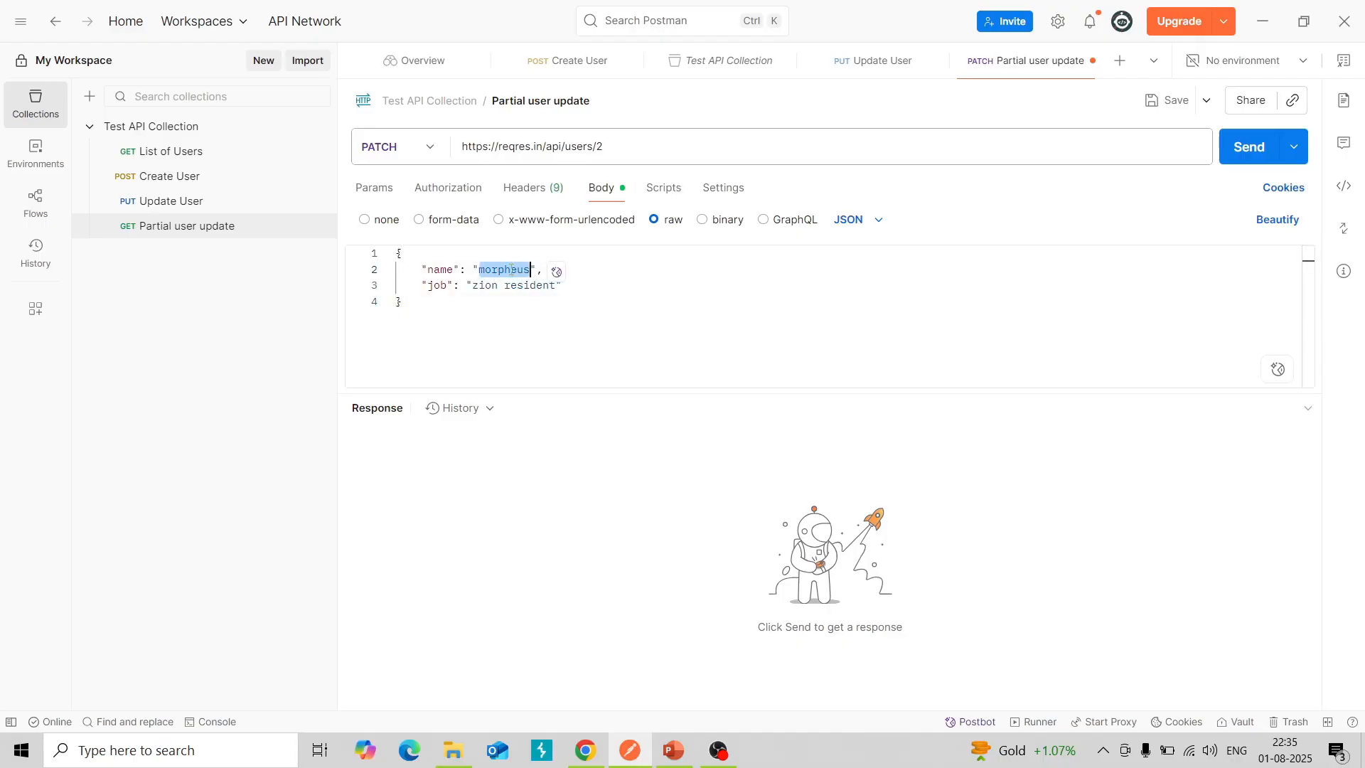
{"action": "type", "text": "Sanju"}
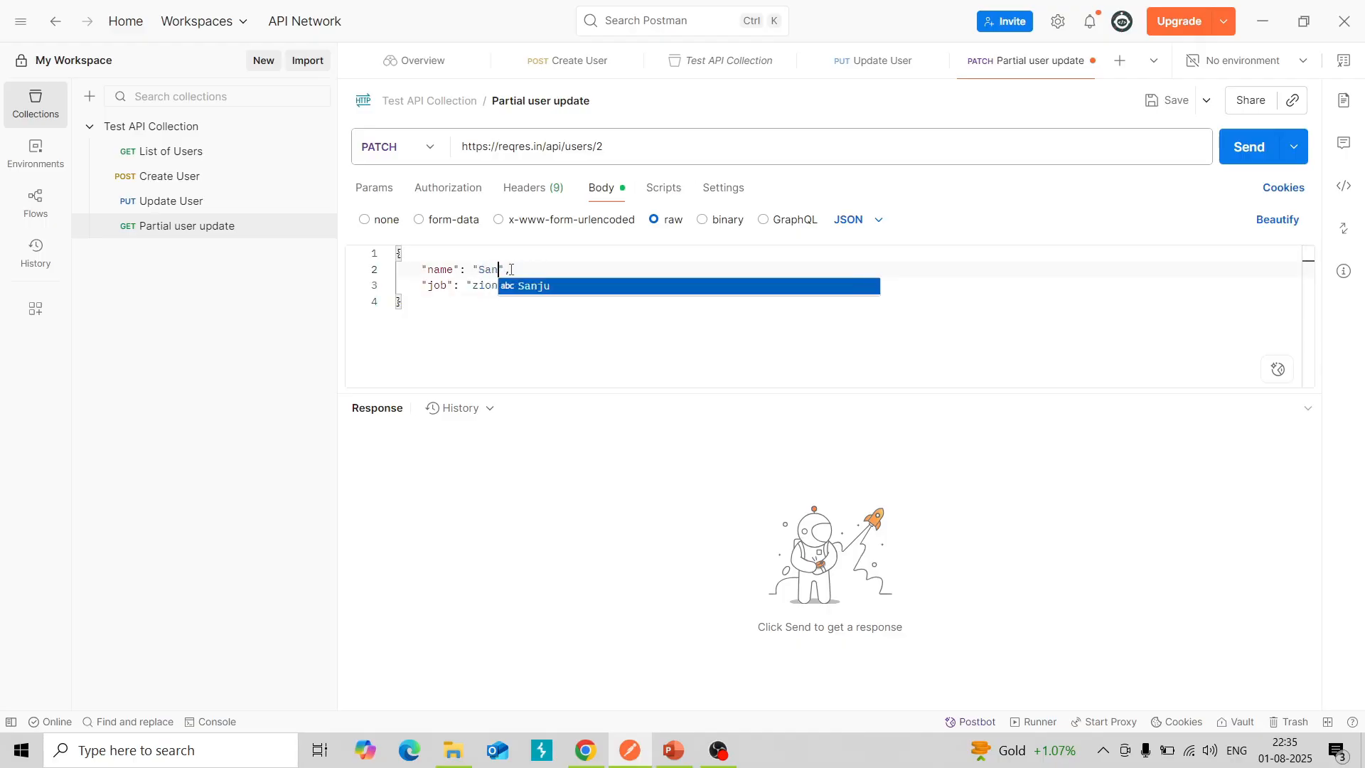
{"action": "left_click", "coordinate": [450, 298]}
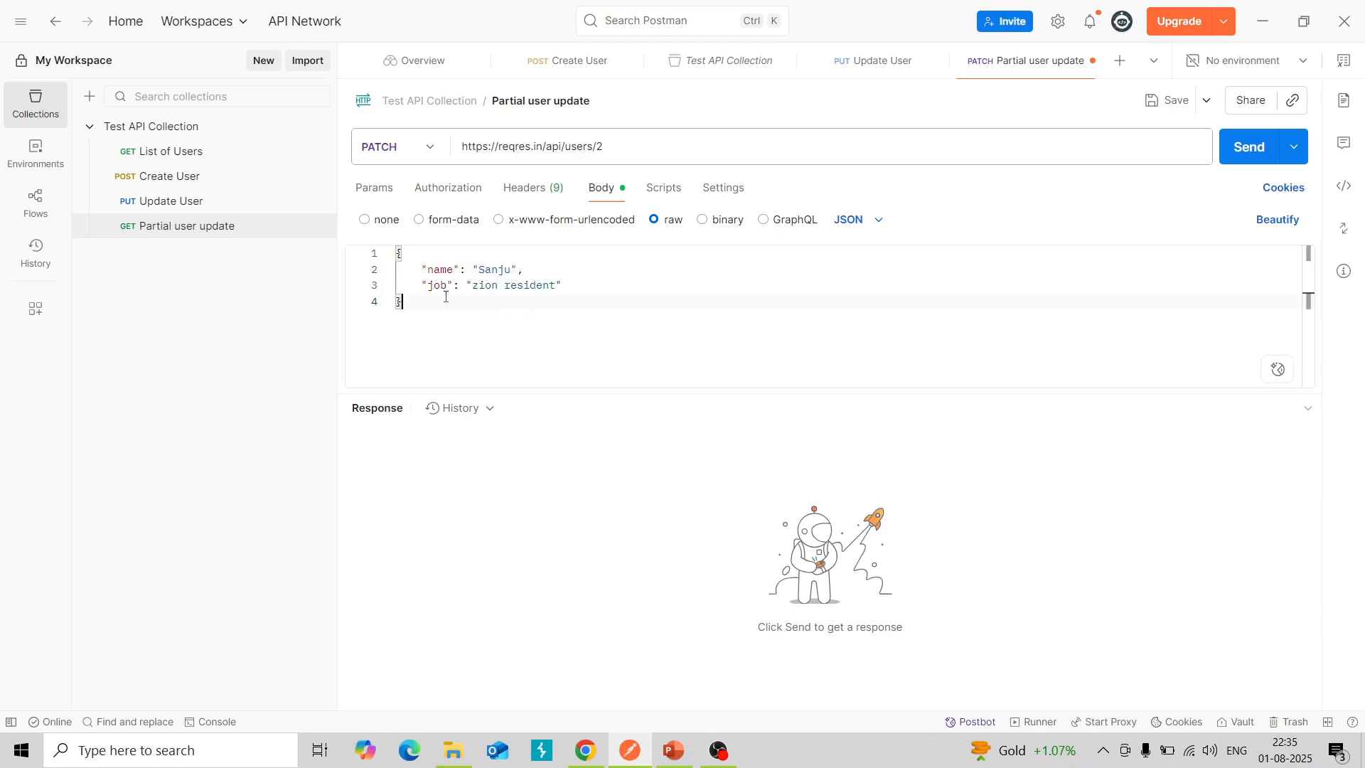
{"action": "left_click_drag", "start_coordinate": [417, 284], "coordinate": [563, 281]}
{"action": "key", "text": "BackSpace"}
{"action": "key", "text": "BackSpace"}
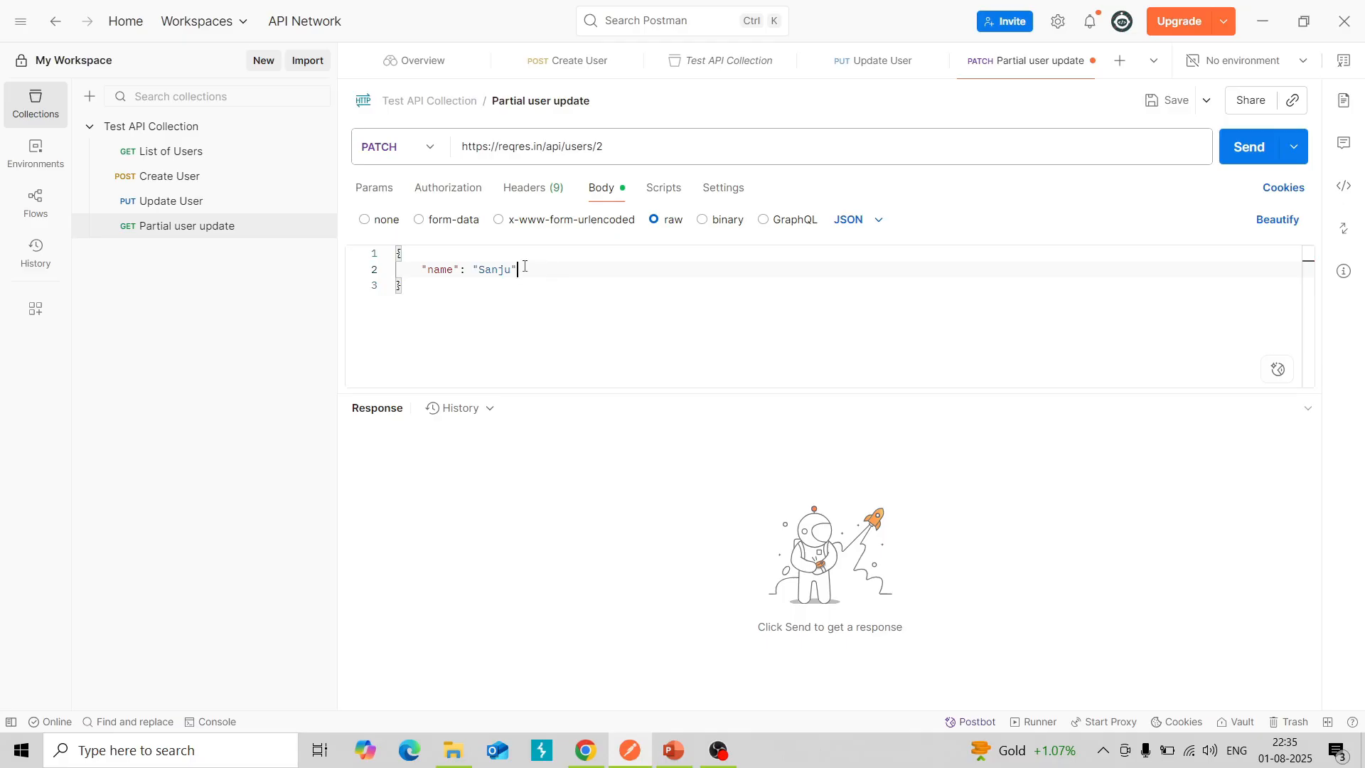
{"action": "left_click_drag", "start_coordinate": [524, 266], "coordinate": [446, 261]}
{"action": "left_click", "coordinate": [477, 310]}
Copy the x-api-key header line from the Update User request's headers in bulk edit view
{"action": "left_click", "coordinate": [558, 189]}
{"action": "left_click", "coordinate": [598, 190]}
{"action": "left_click", "coordinate": [873, 68]}
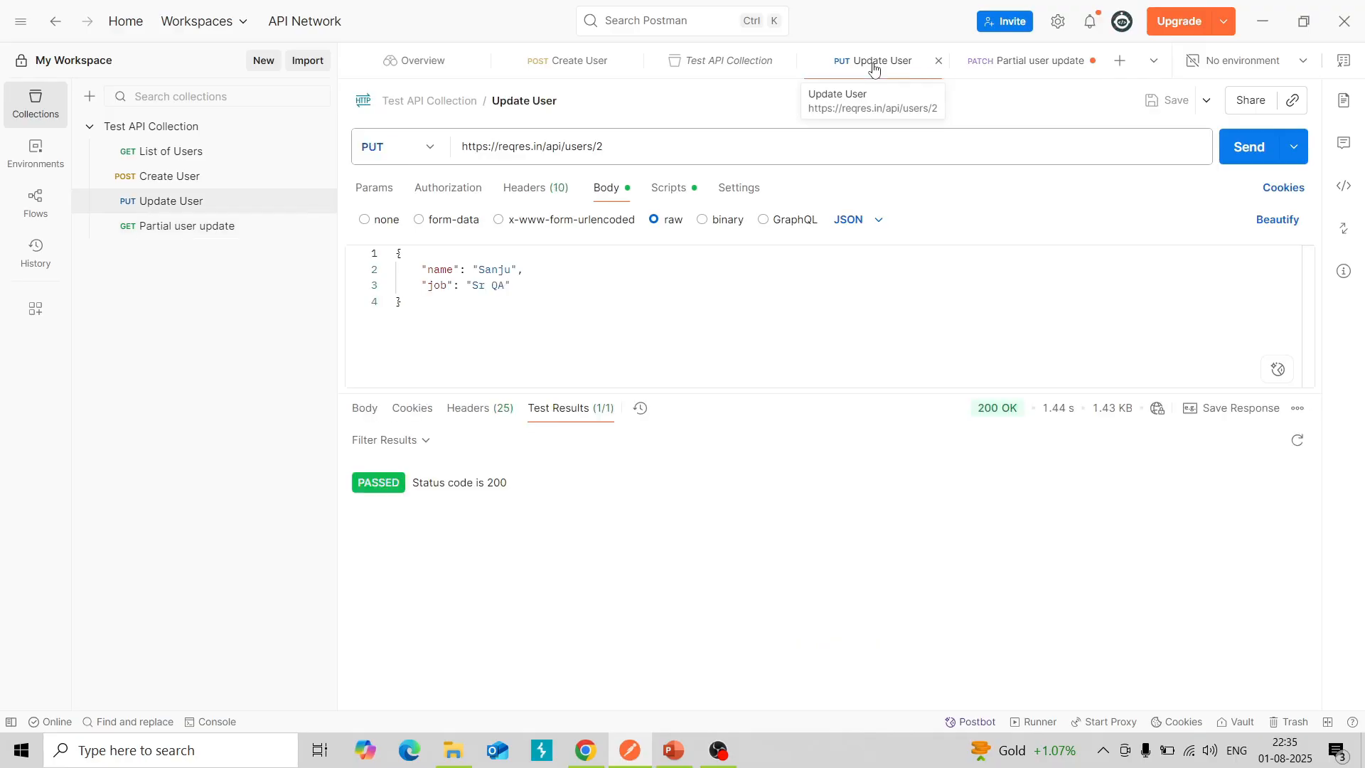
{"action": "left_click", "coordinate": [540, 191]}
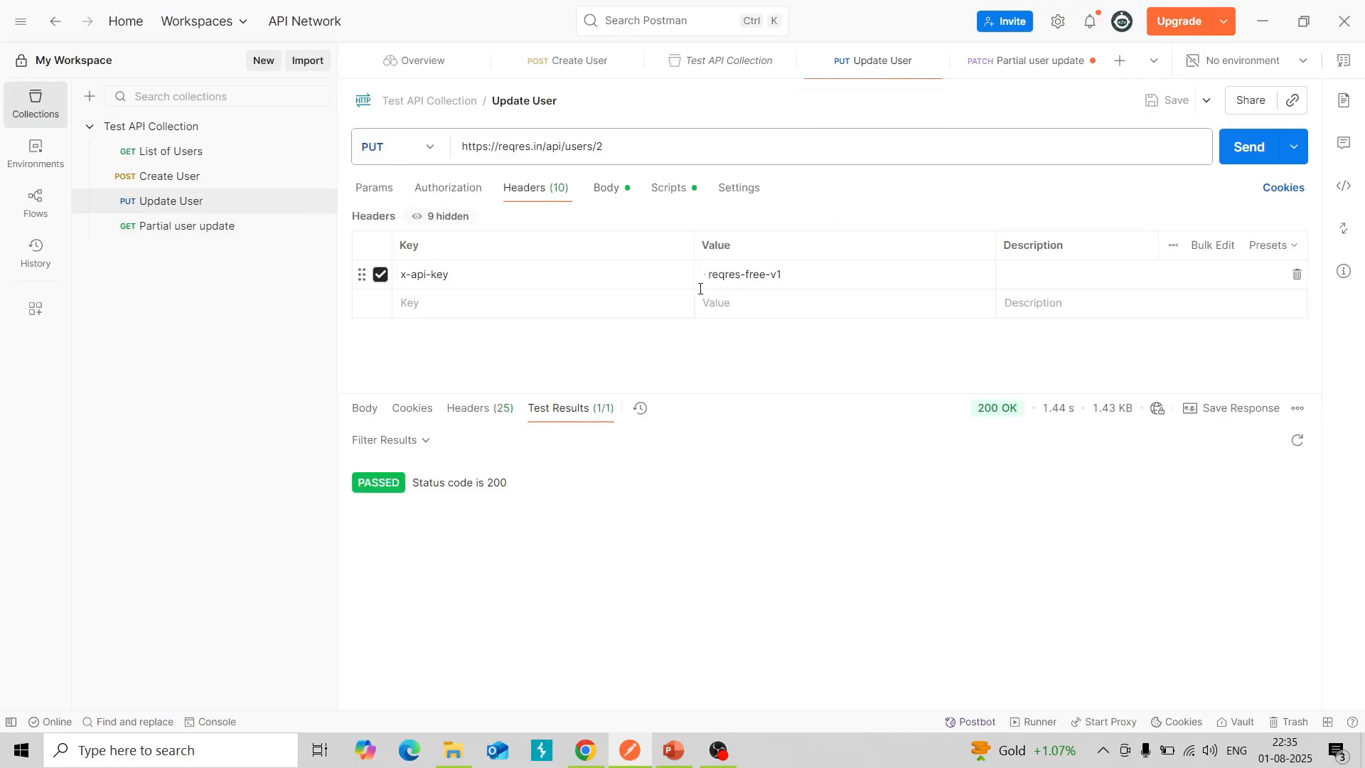
{"action": "left_click", "coordinate": [1205, 245]}
{"action": "key", "text": "ctrl+a"}
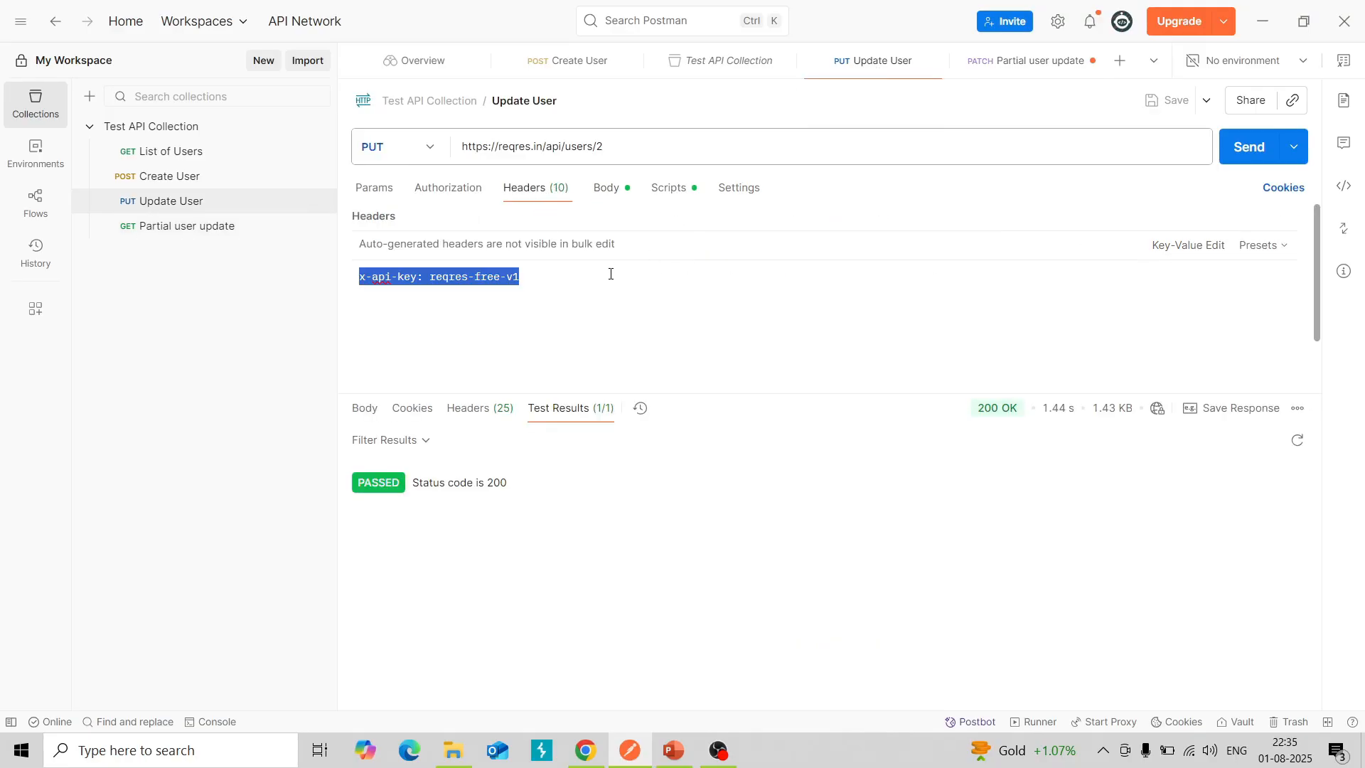
Paste the copied x-api-key header into the Partial user update request through bulk edit, and return to the key-value view
{"action": "left_click", "coordinate": [1027, 68]}
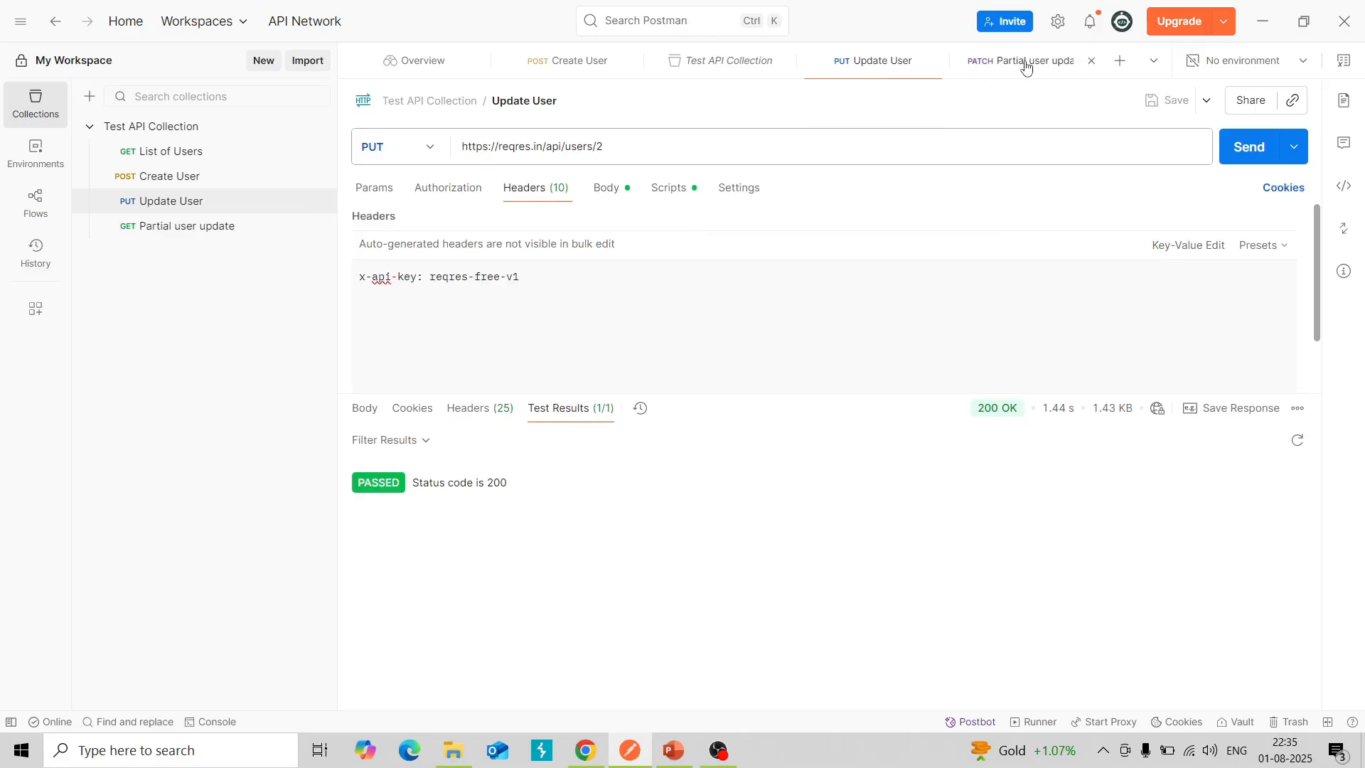
{"action": "left_click", "coordinate": [534, 188]}
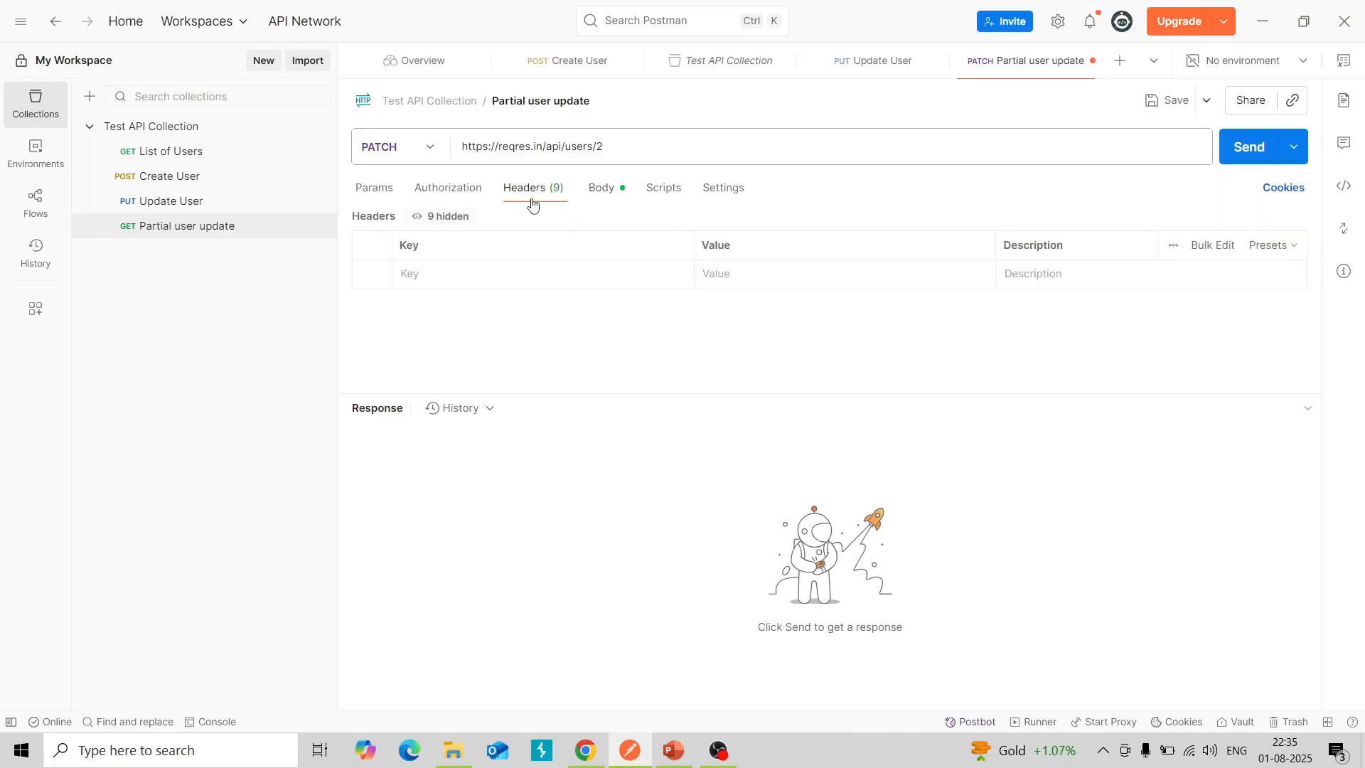
{"action": "left_click", "coordinate": [1209, 245]}
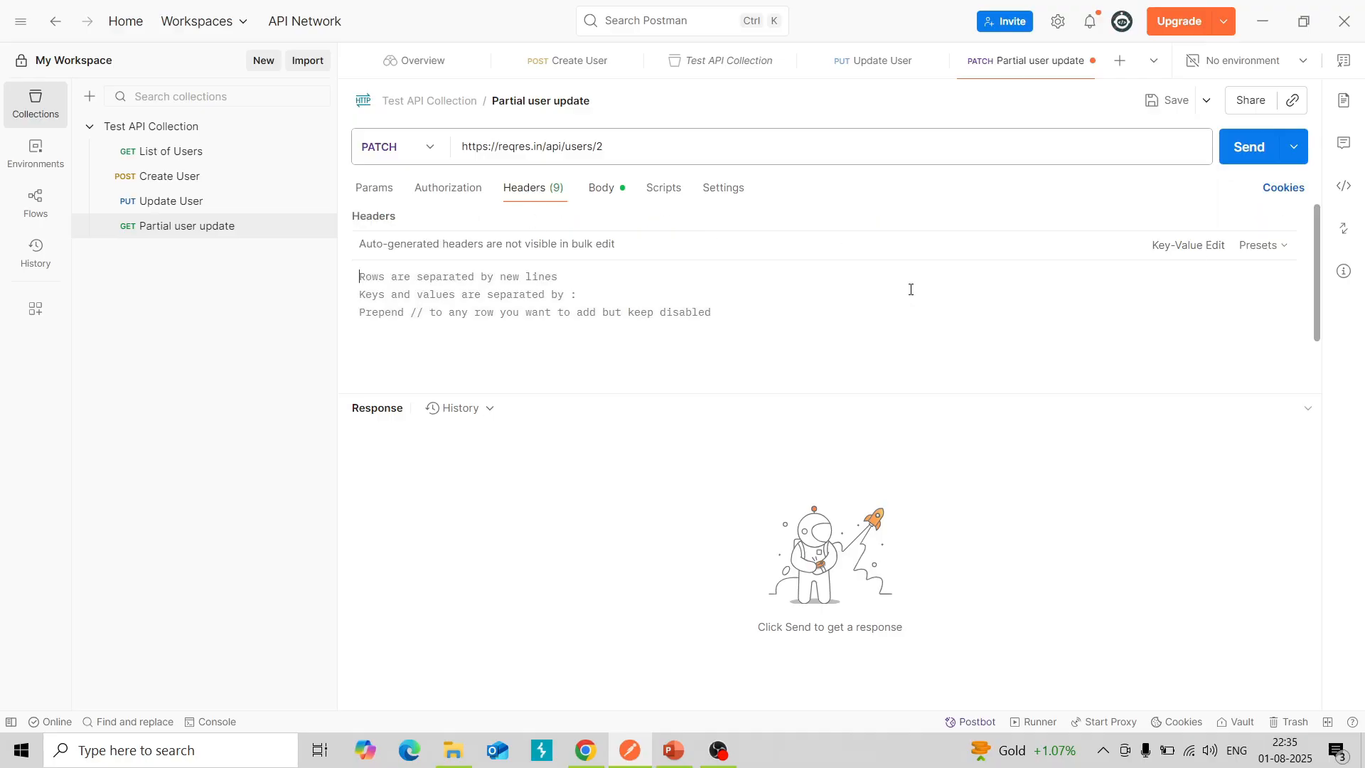
{"action": "key", "text": "ctrl+v"}
{"action": "left_click", "coordinate": [1199, 251]}
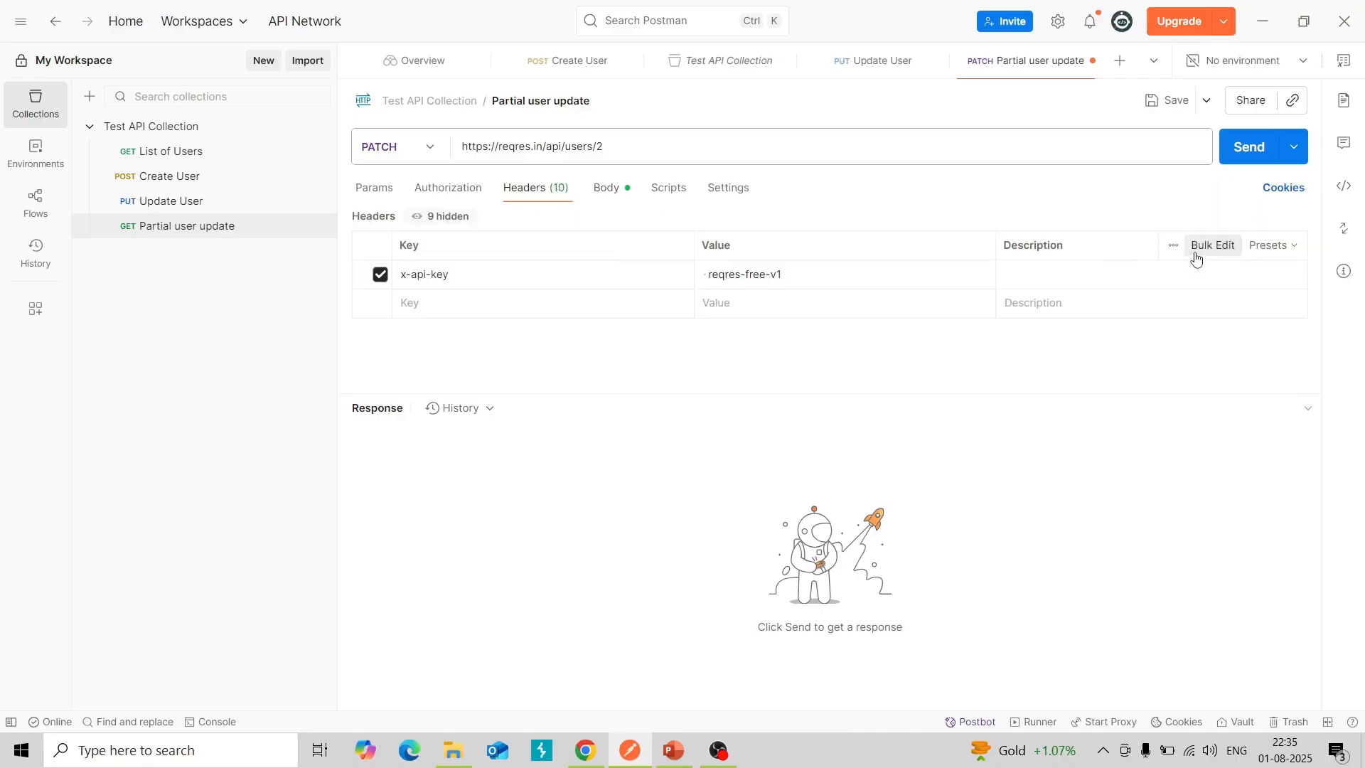
Send the Partial user update request with its name-only body and inspect the response body and status code
{"action": "left_click", "coordinate": [603, 190]}
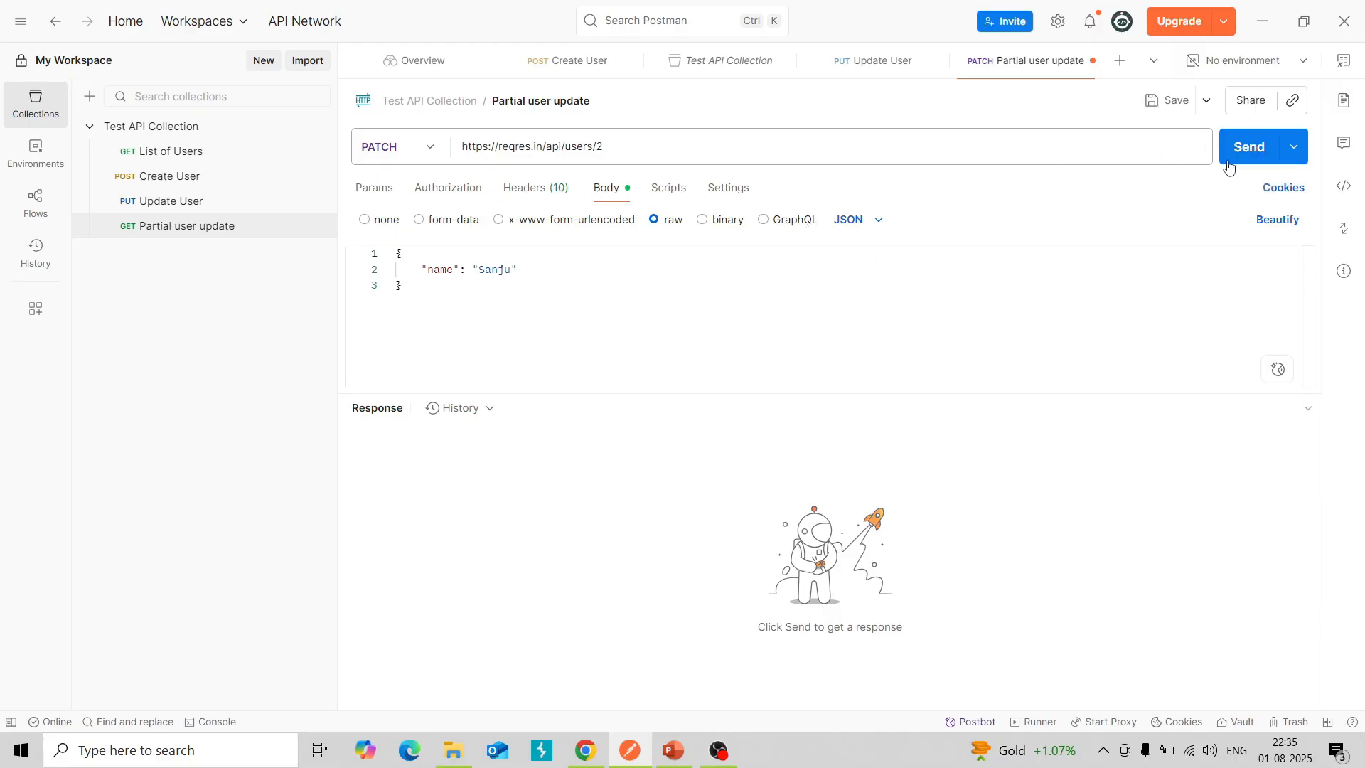
{"action": "left_click", "coordinate": [1263, 154]}
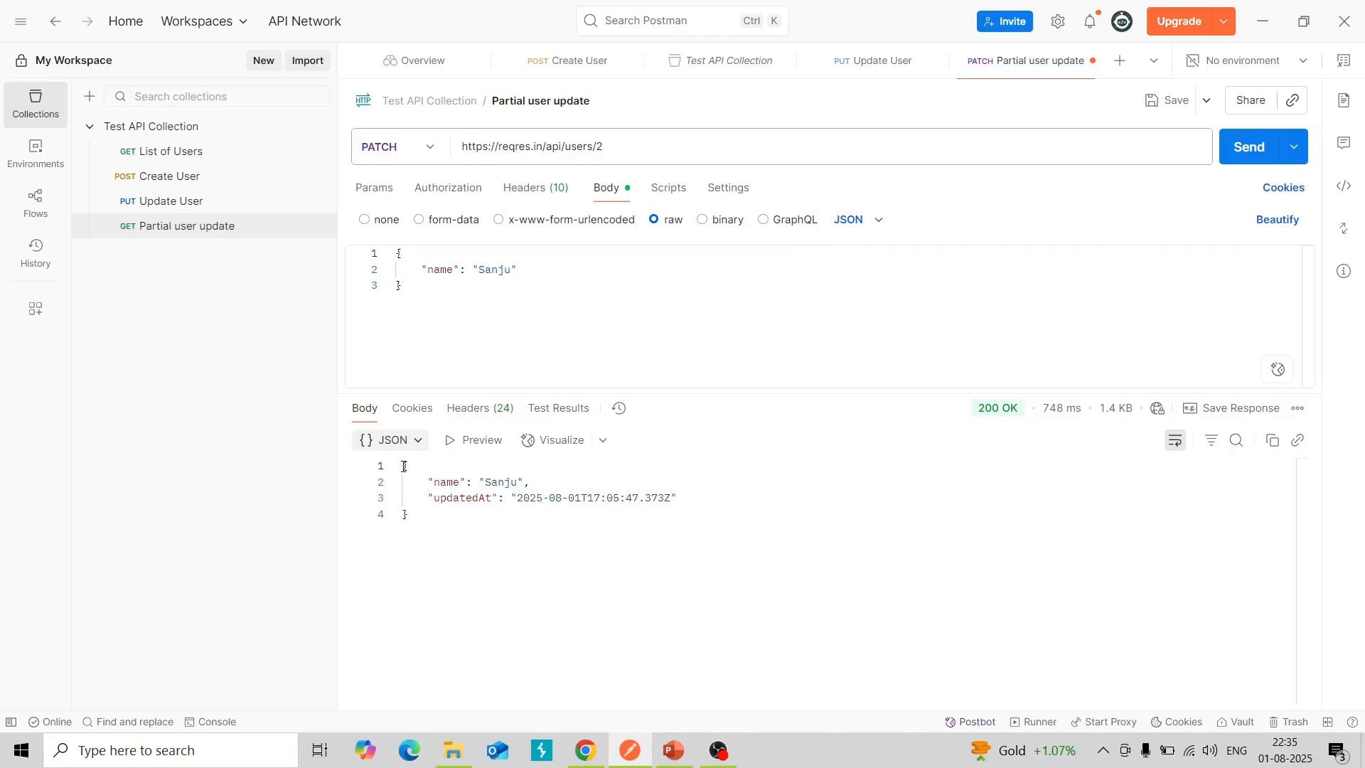
{"action": "left_click", "coordinate": [450, 484]}
{"action": "left_click", "coordinate": [506, 482]}
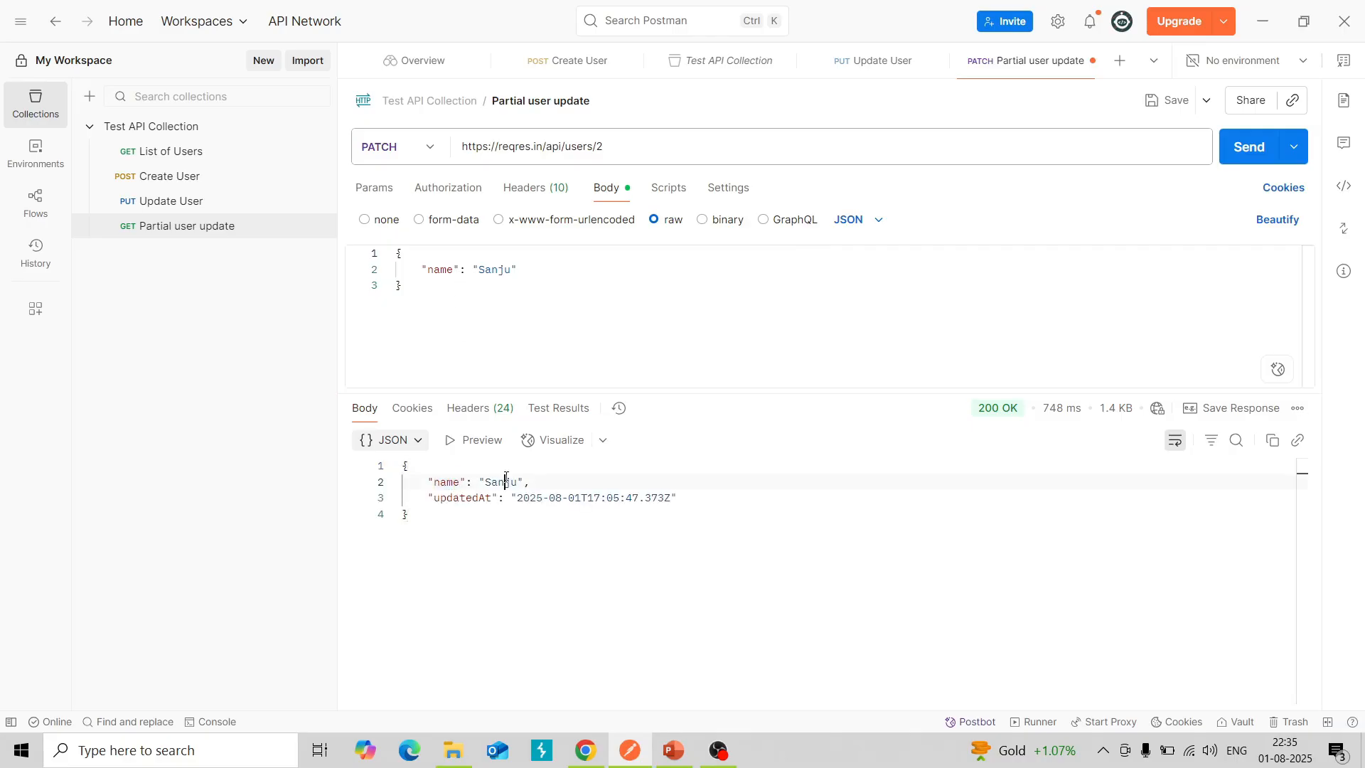
{"action": "left_click", "coordinate": [466, 497]}
{"action": "left_click_drag", "start_coordinate": [716, 503], "coordinate": [435, 483]}
{"action": "left_click", "coordinate": [515, 535]}
{"action": "mouse_move", "coordinate": [1007, 417]}
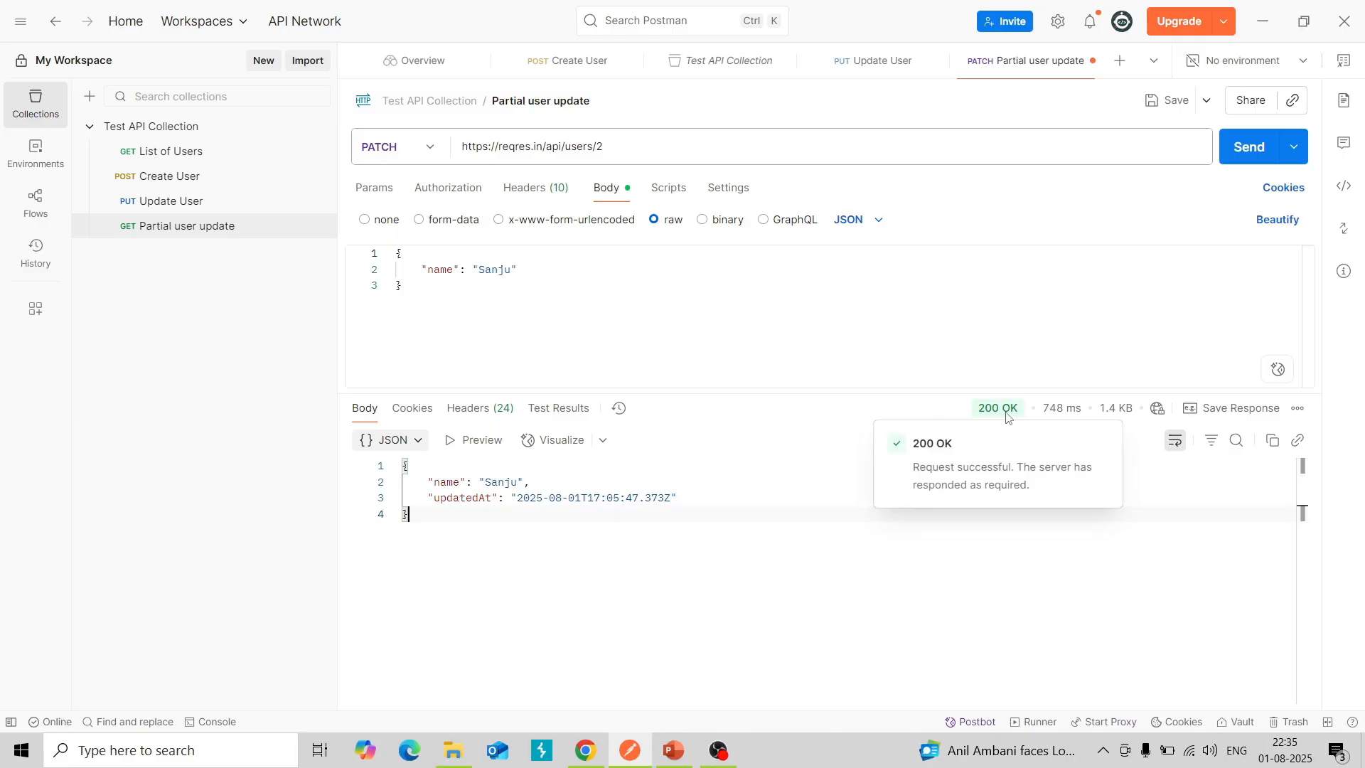
Add the "Status code: Code is 200" snippet as a post-response test to Partial user update and send the request to check its test results
{"action": "left_click", "coordinate": [668, 191]}
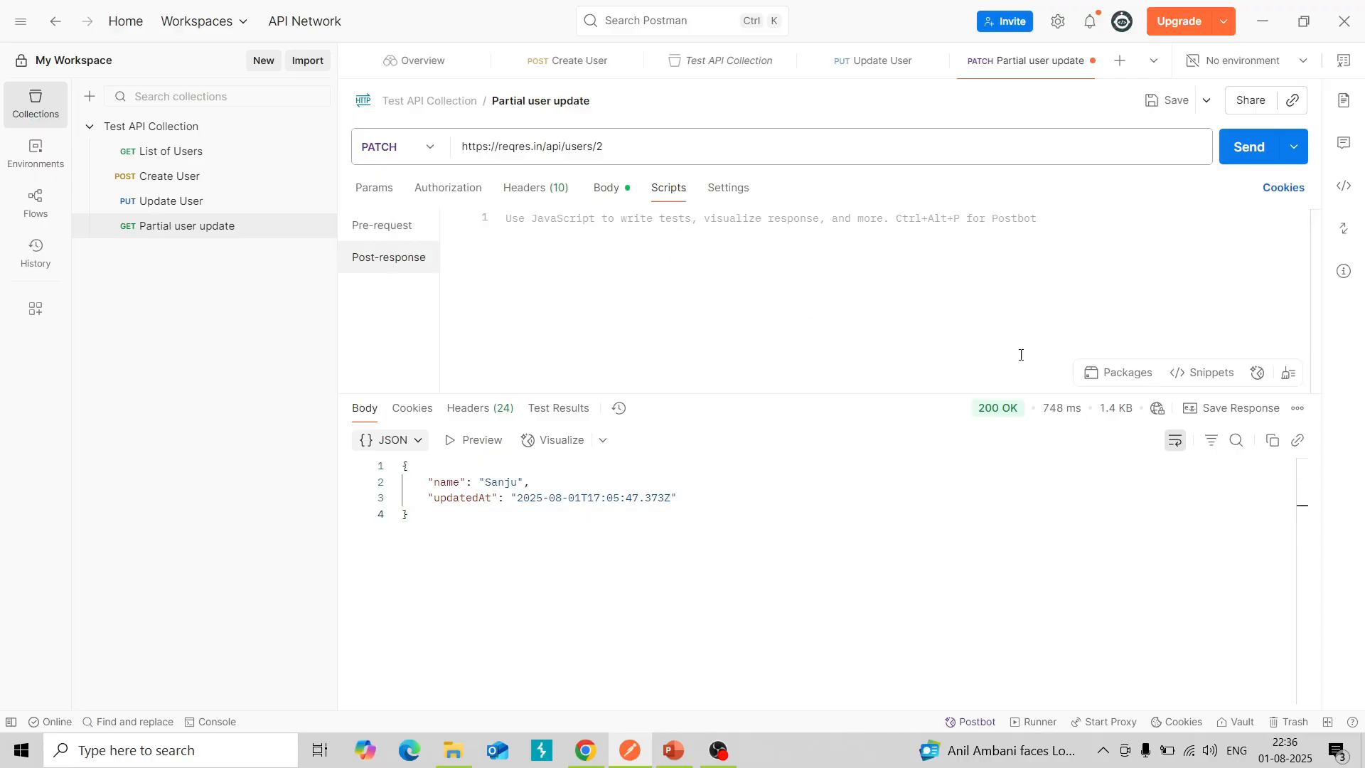
{"action": "left_click", "coordinate": [1207, 383]}
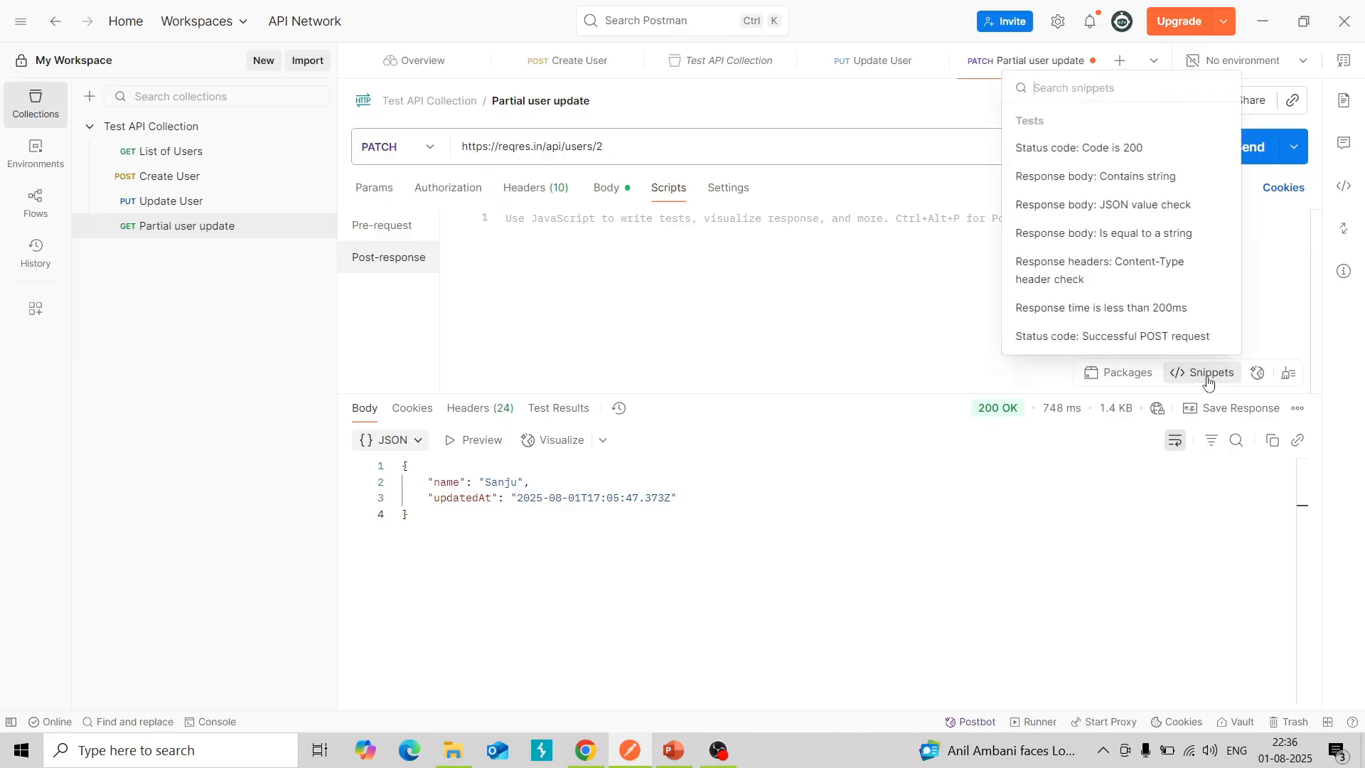
{"action": "left_click", "coordinate": [1096, 148]}
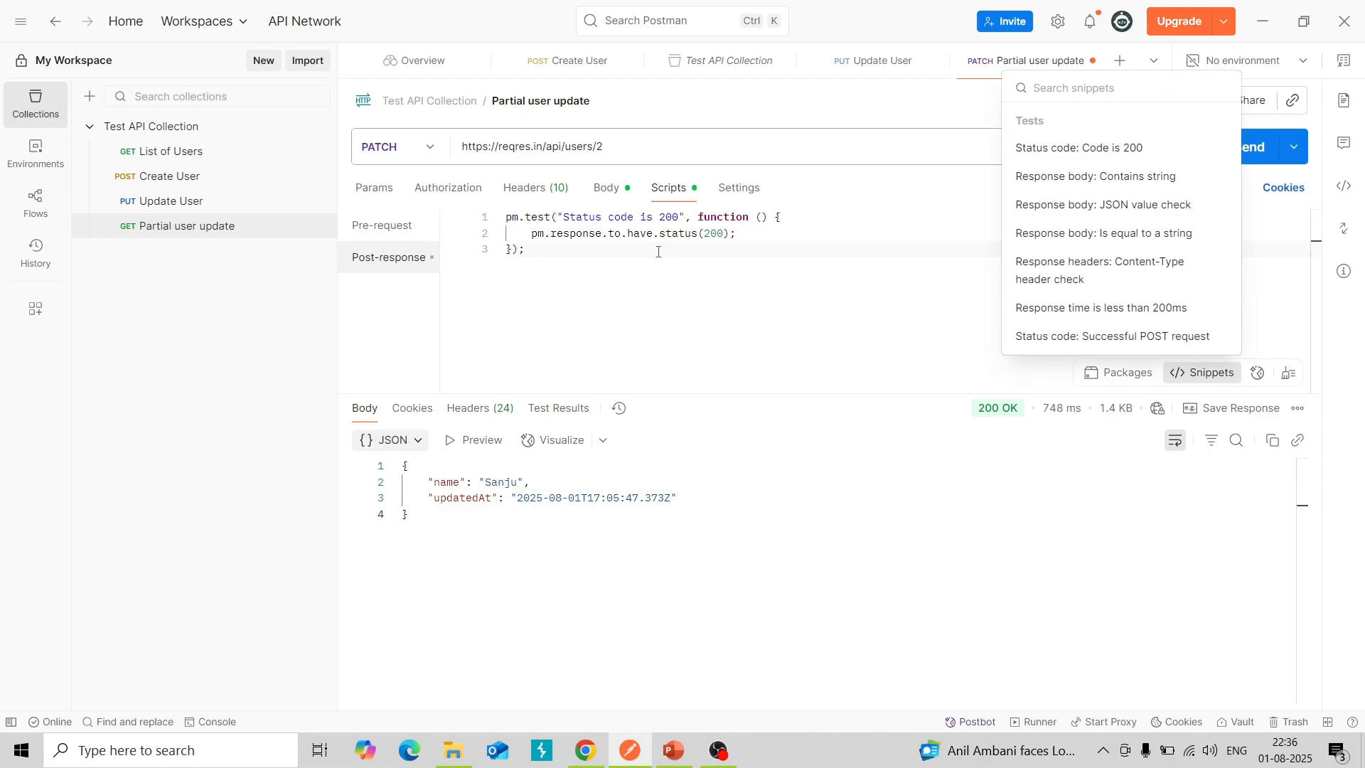
{"action": "left_click", "coordinate": [694, 313]}
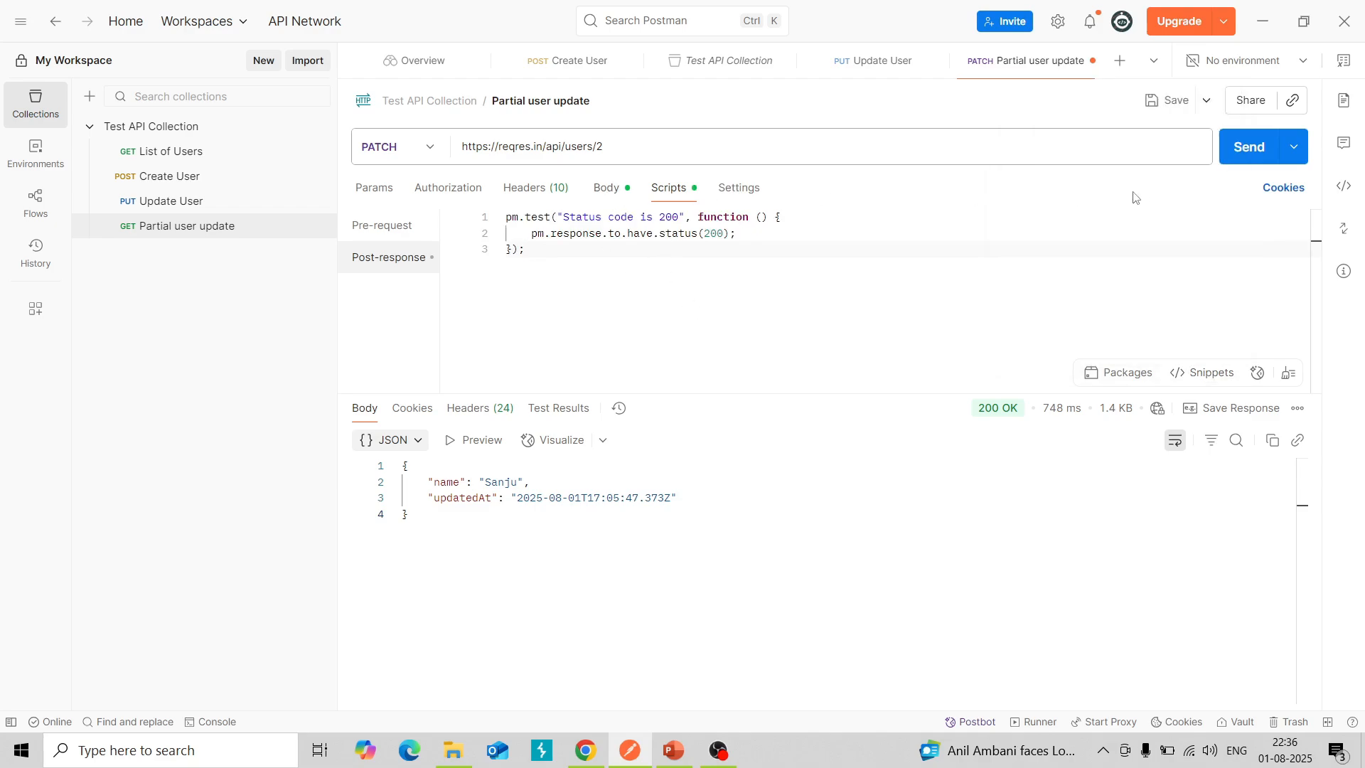
{"action": "left_click", "coordinate": [1248, 154]}
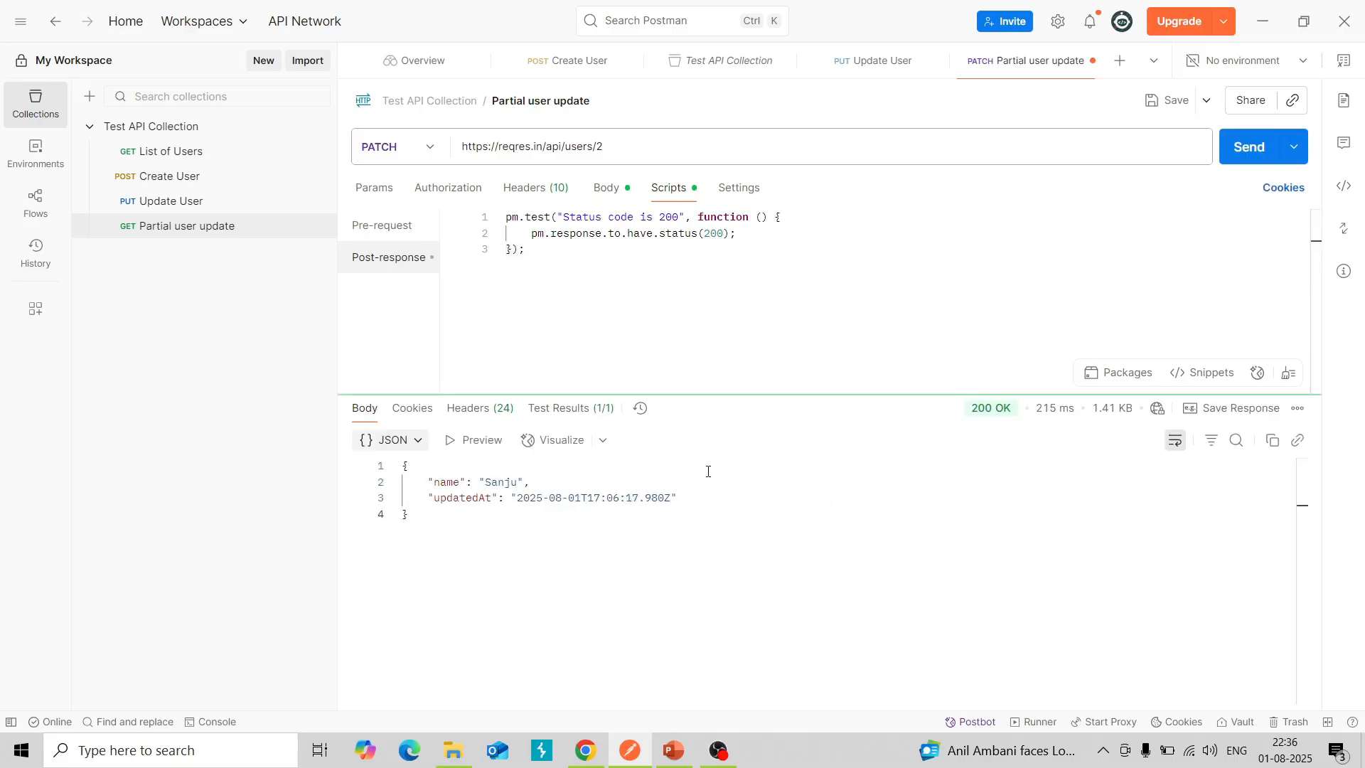
{"action": "left_click", "coordinate": [596, 412]}
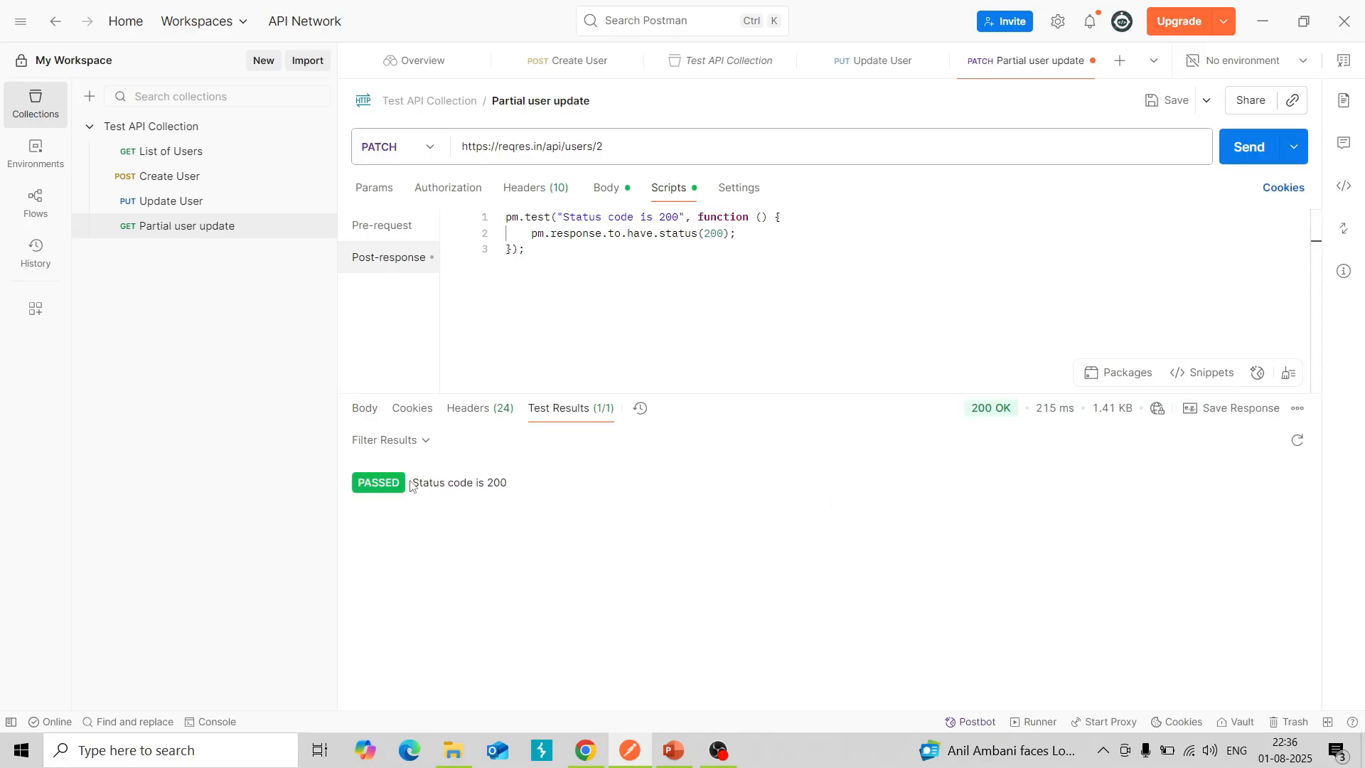
Disable the x-api-key header of the Partial user update request and resend it
{"action": "left_click", "coordinate": [546, 192]}
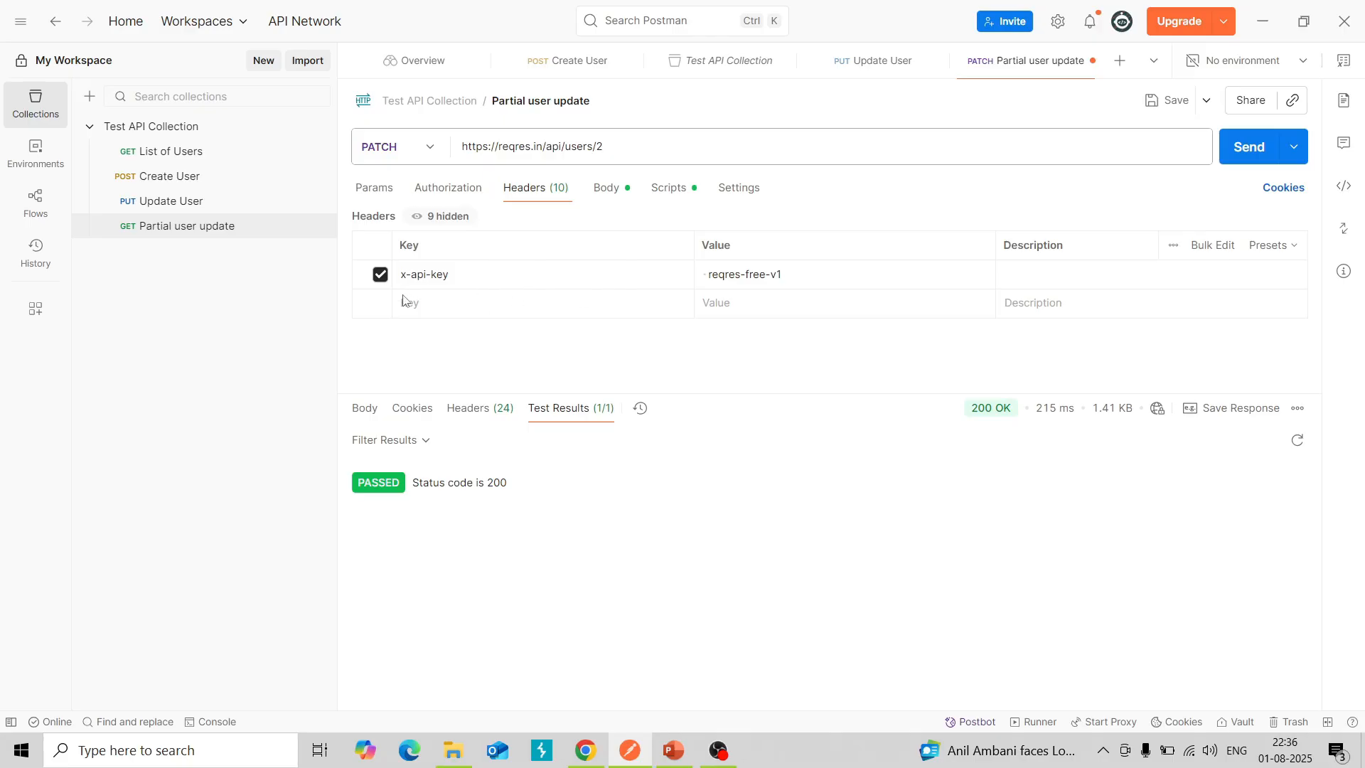
{"action": "left_click", "coordinate": [380, 277]}
{"action": "left_click", "coordinate": [1249, 146]}
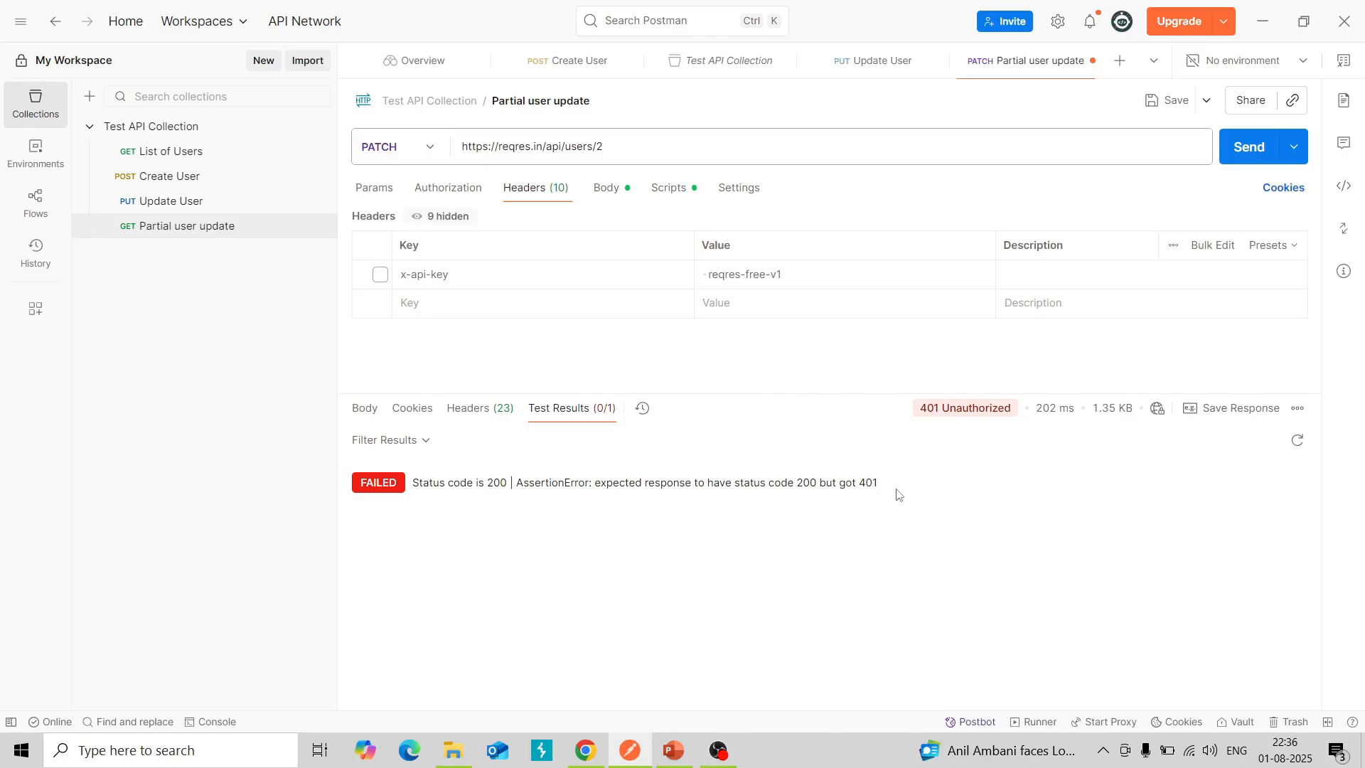
Remove the x-api-key header from the Update User request through bulk edit and resend the request
{"action": "left_click", "coordinate": [871, 64]}
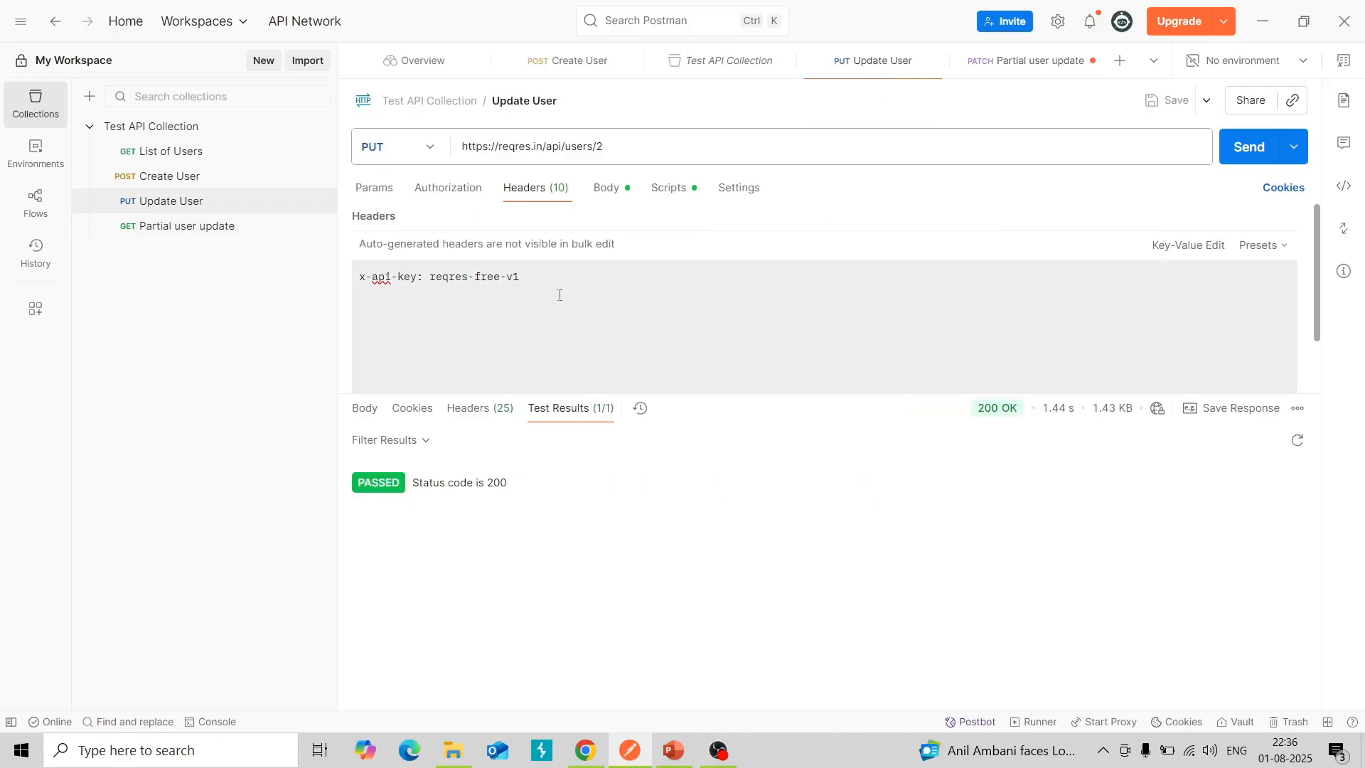
{"action": "left_click", "coordinate": [1186, 246]}
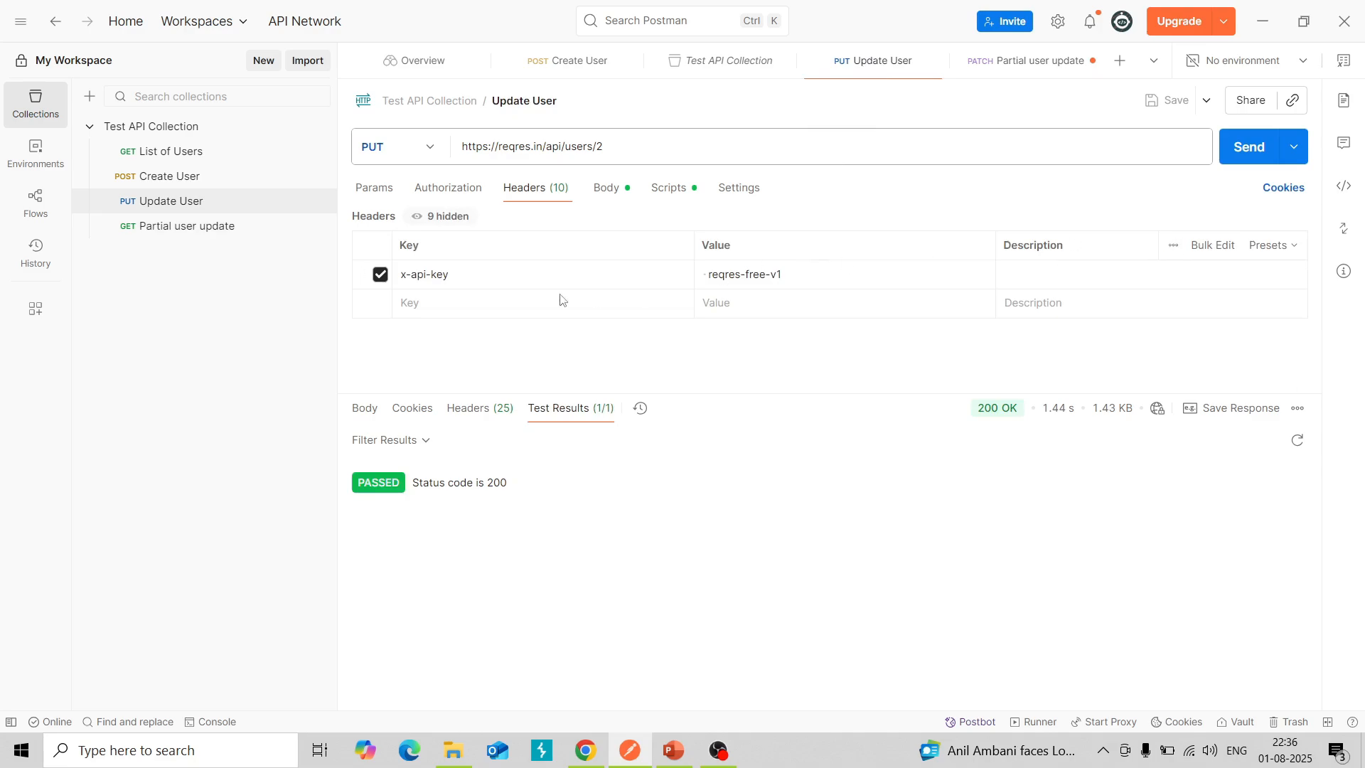
{"action": "left_click", "coordinate": [381, 278]}
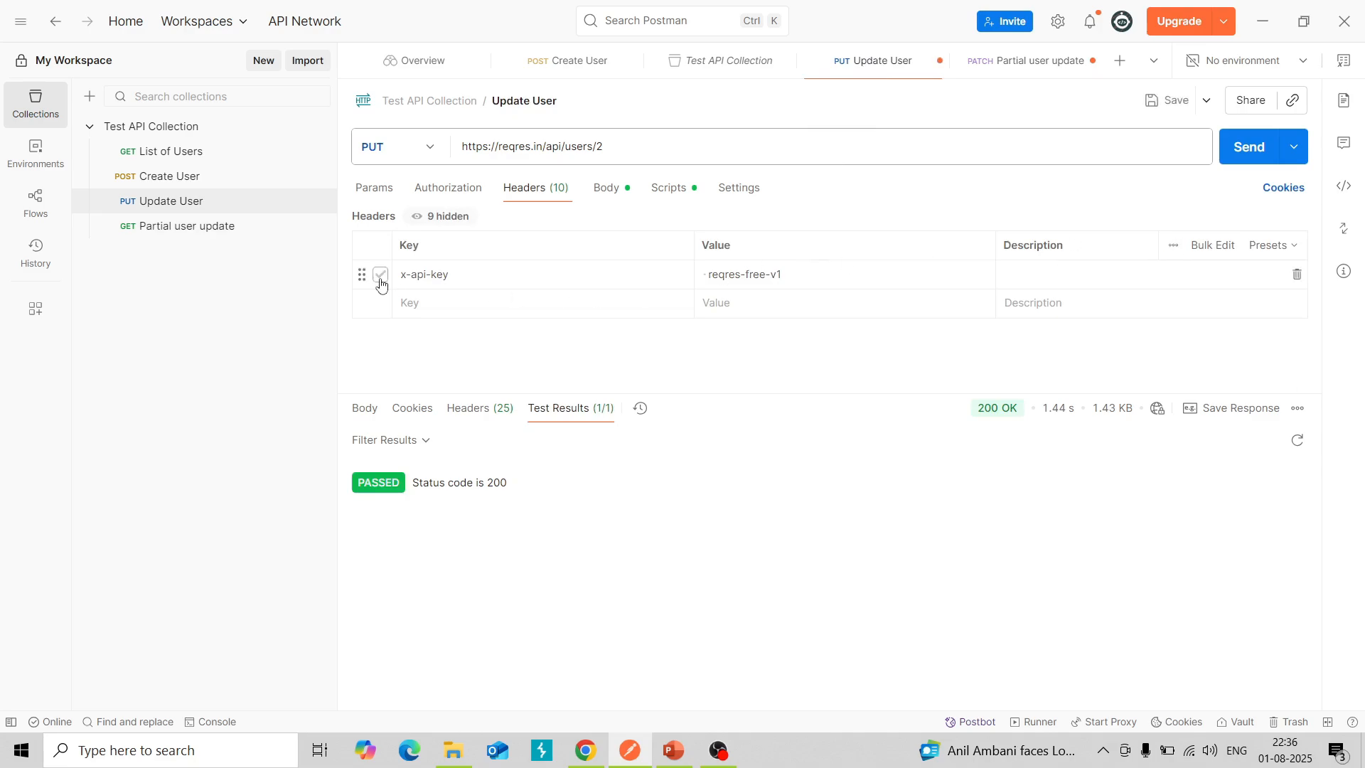
{"action": "left_click", "coordinate": [1208, 246]}
{"action": "key", "text": "ctrl+a"}
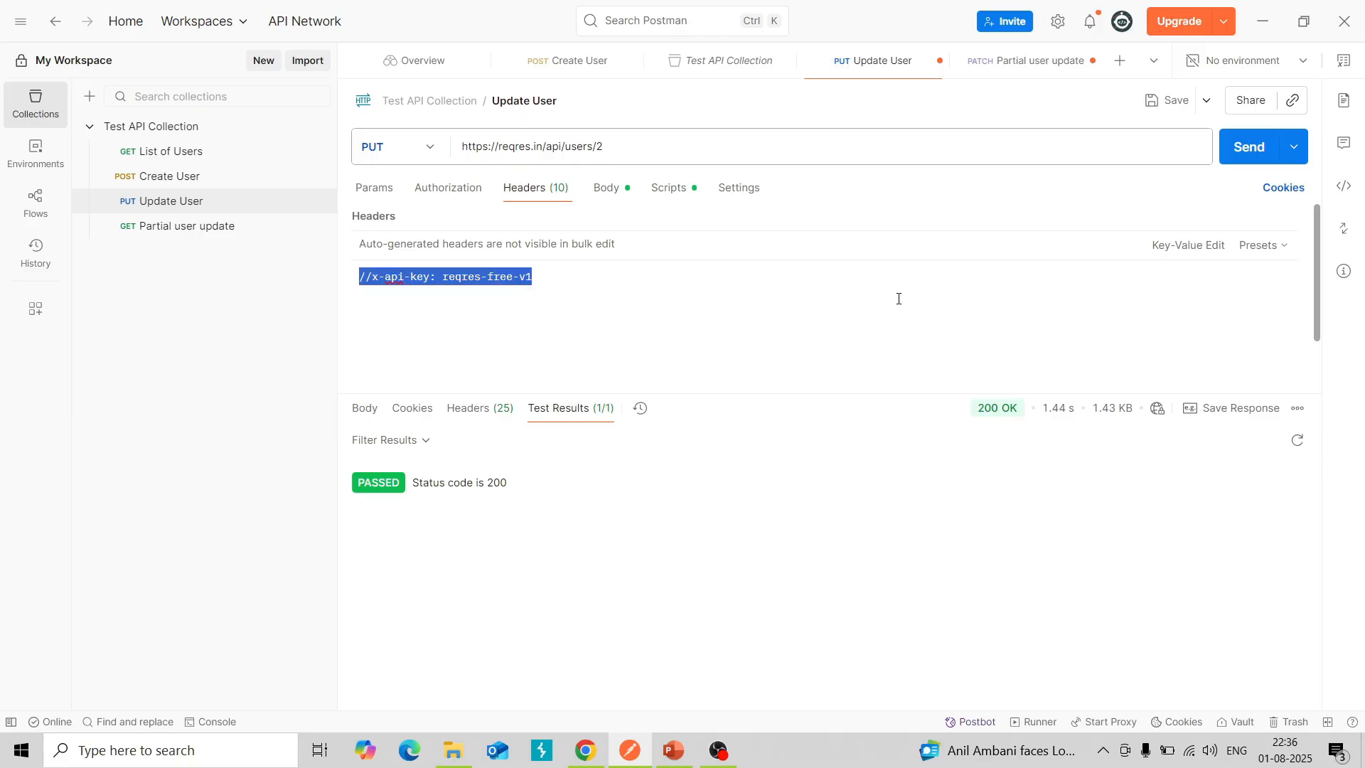
{"action": "key", "text": "BackSpace"}
{"action": "left_click", "coordinate": [1188, 245]}
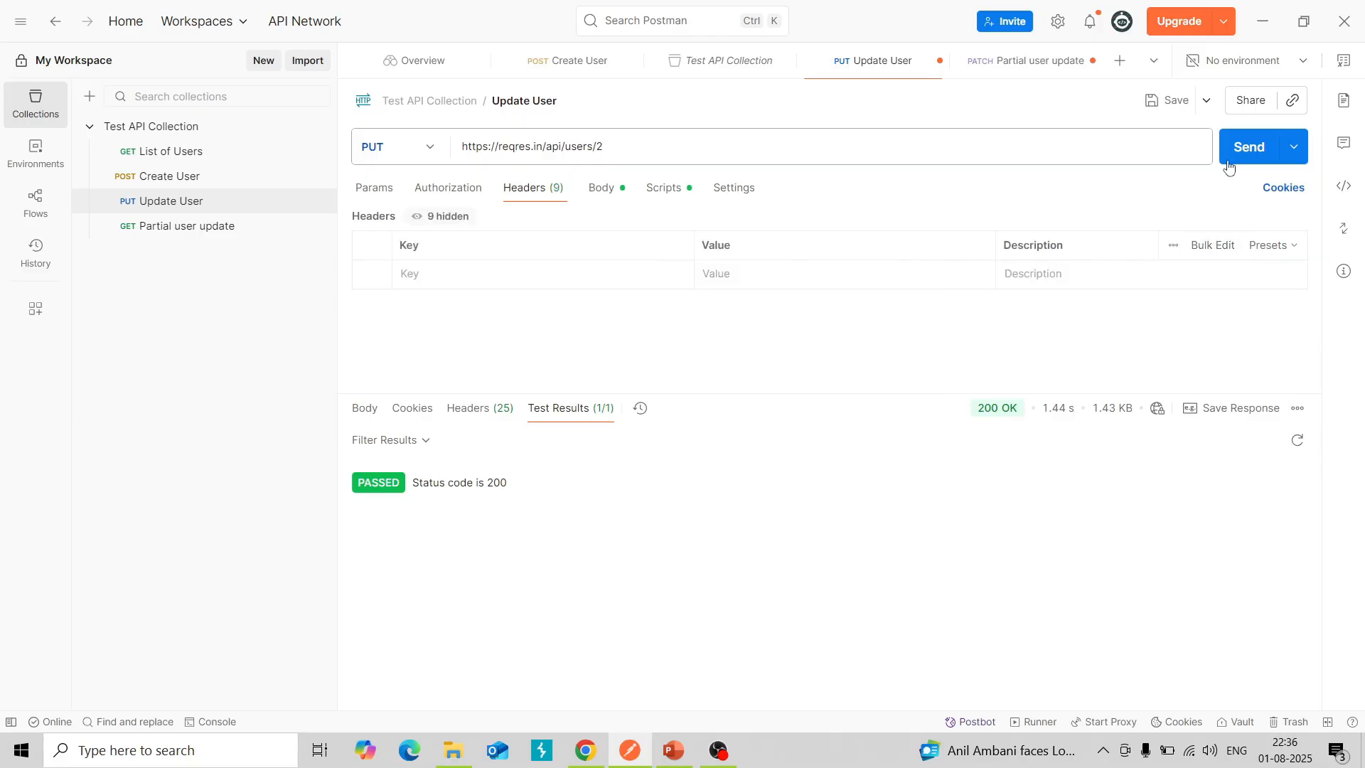
{"action": "left_click", "coordinate": [1249, 147]}
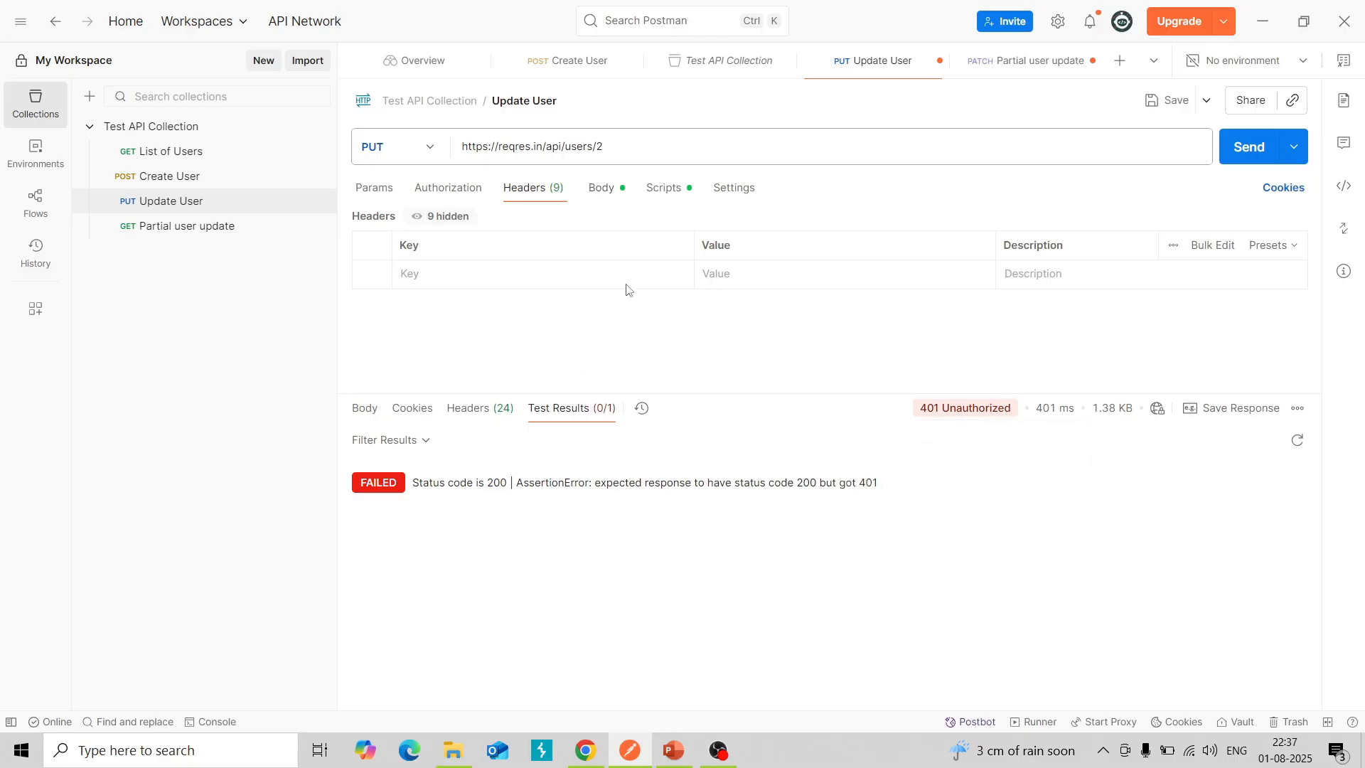
Review the Update User request's JSON body, headers and URL, including the job field
{"action": "left_click", "coordinate": [601, 188]}
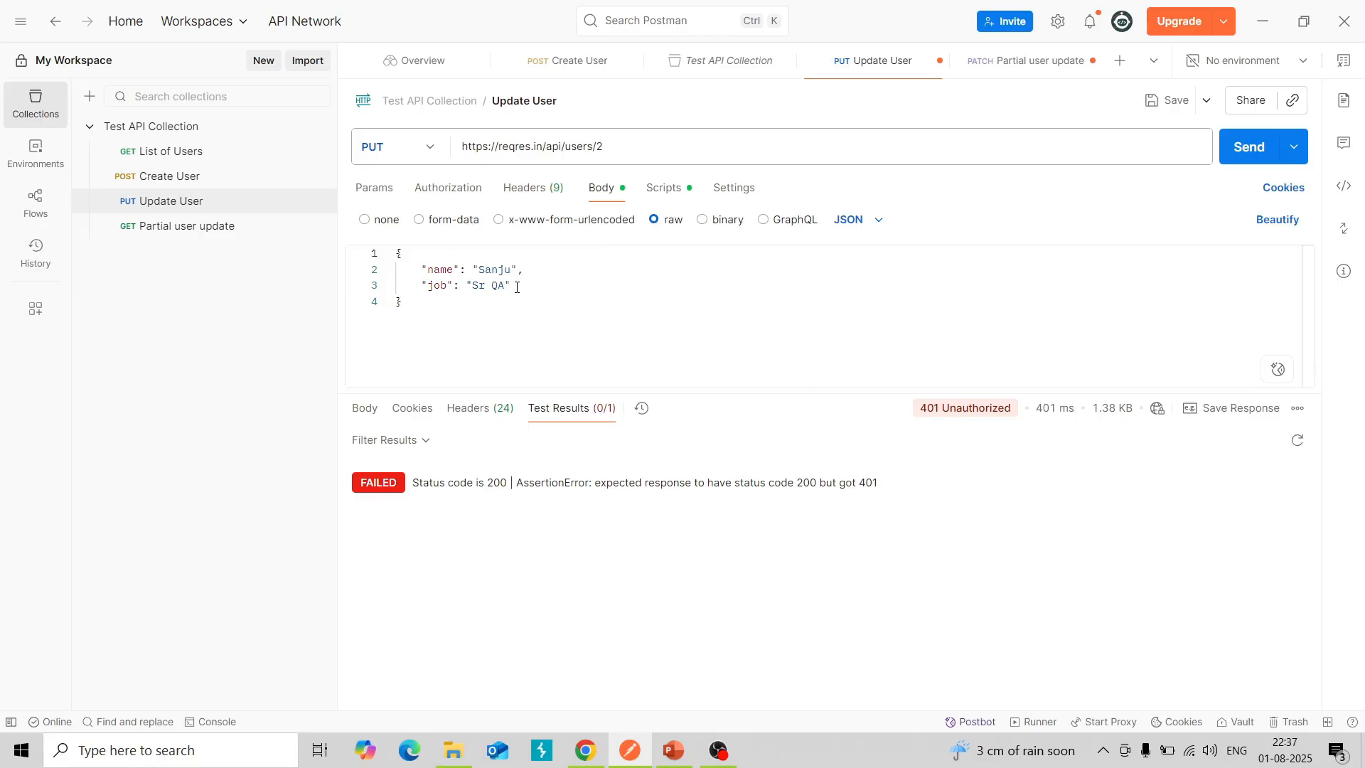
{"action": "left_click_drag", "start_coordinate": [517, 287], "coordinate": [440, 287]}
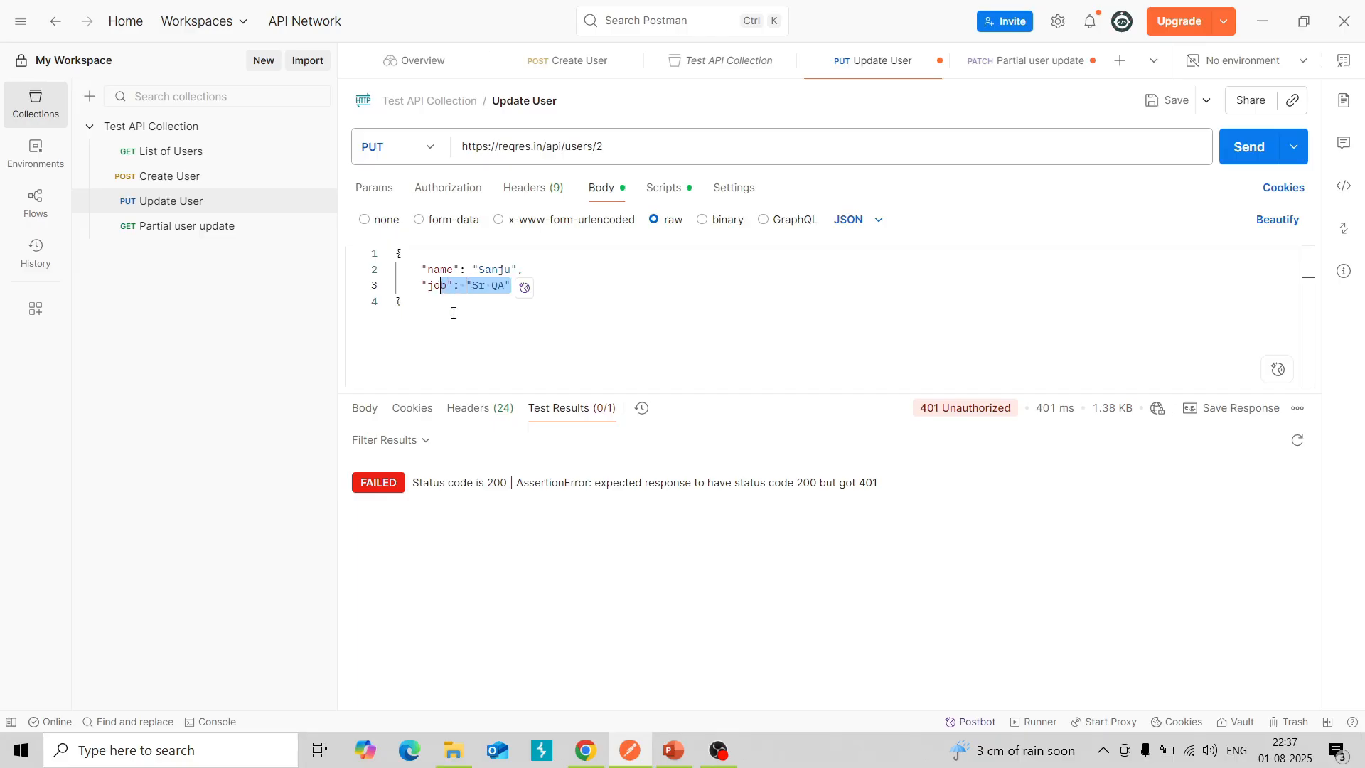
{"action": "left_click", "coordinate": [556, 305]}
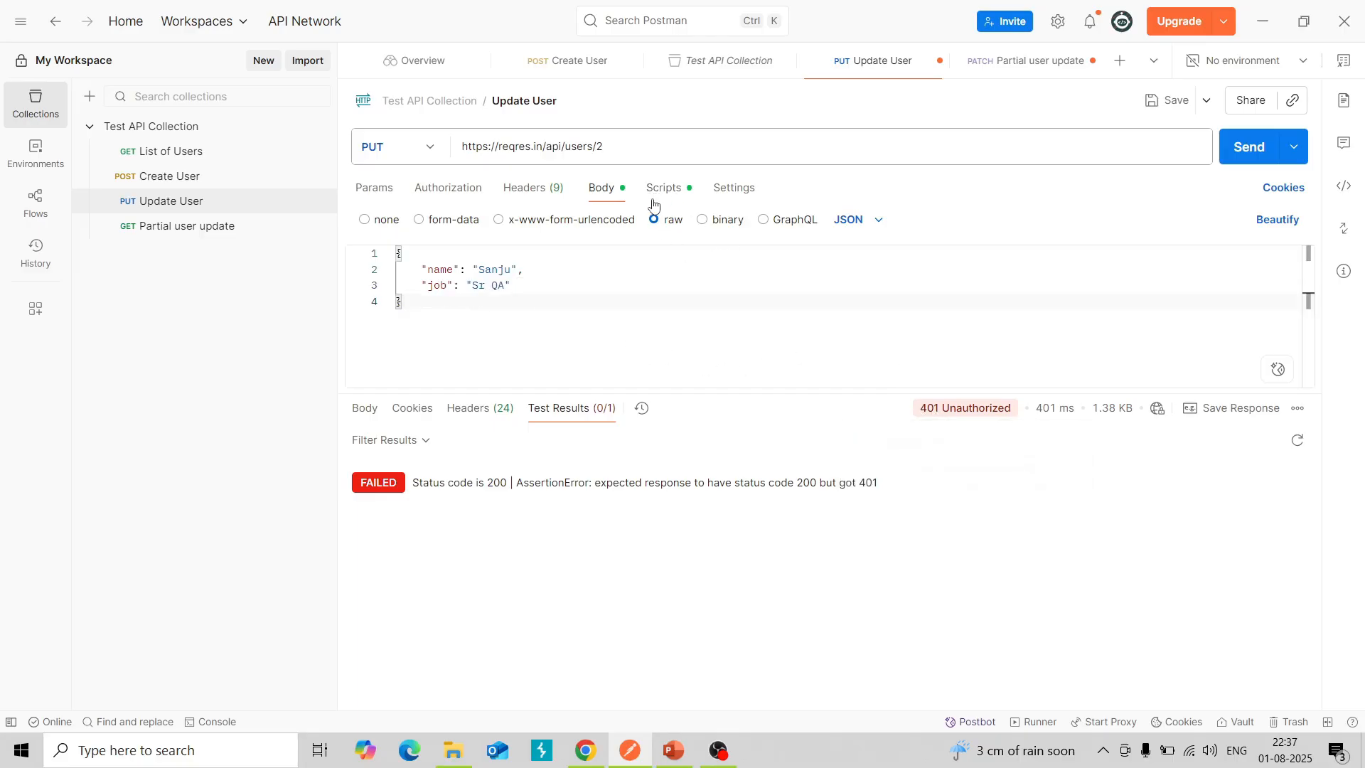
{"action": "left_click", "coordinate": [526, 192]}
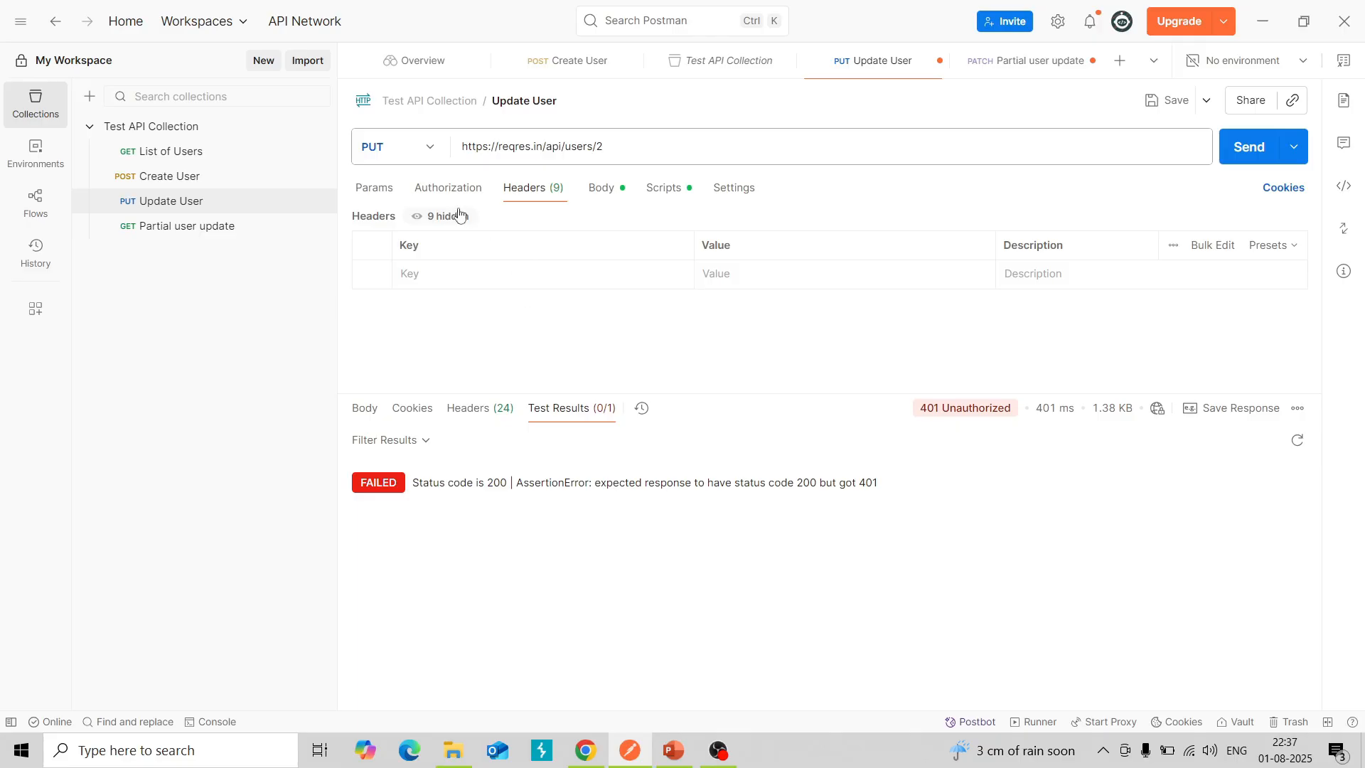
{"action": "left_click", "coordinate": [604, 145]}
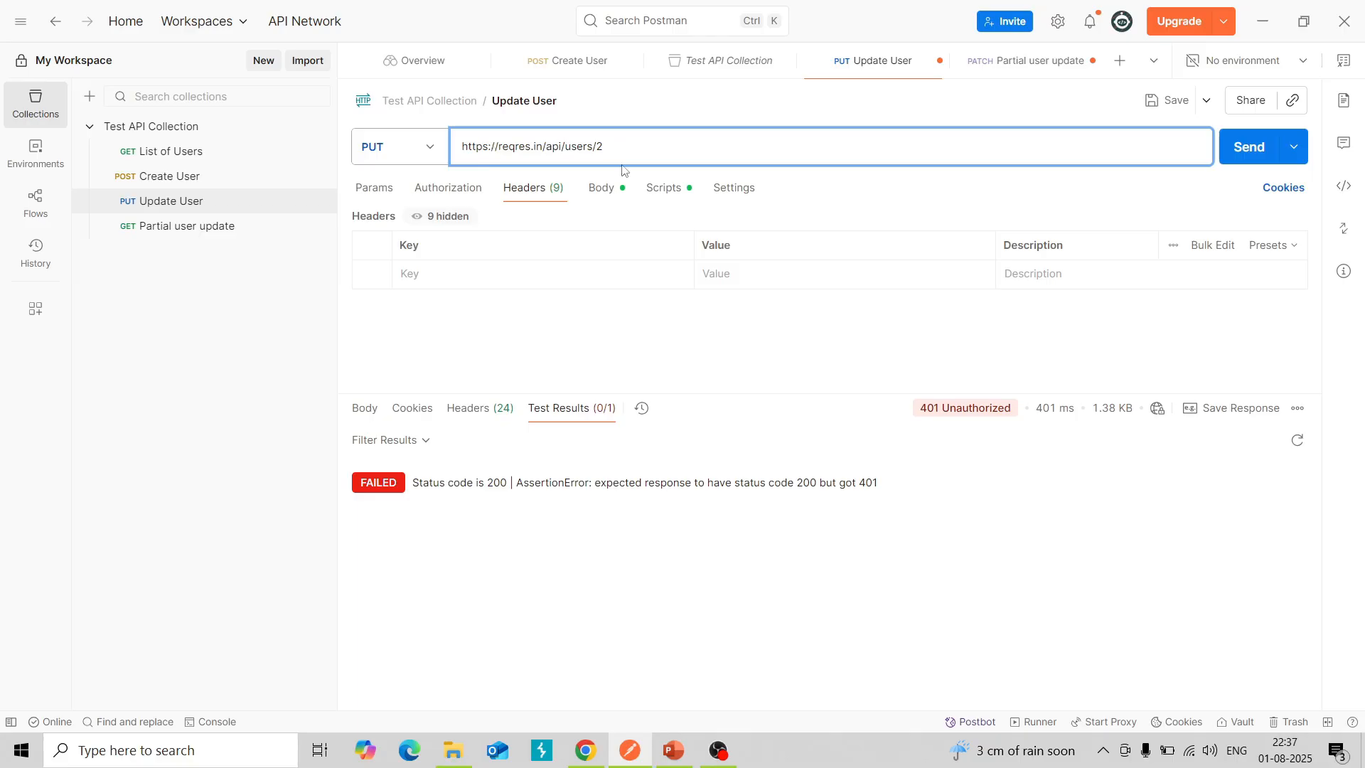
{"action": "left_click", "coordinate": [602, 191]}
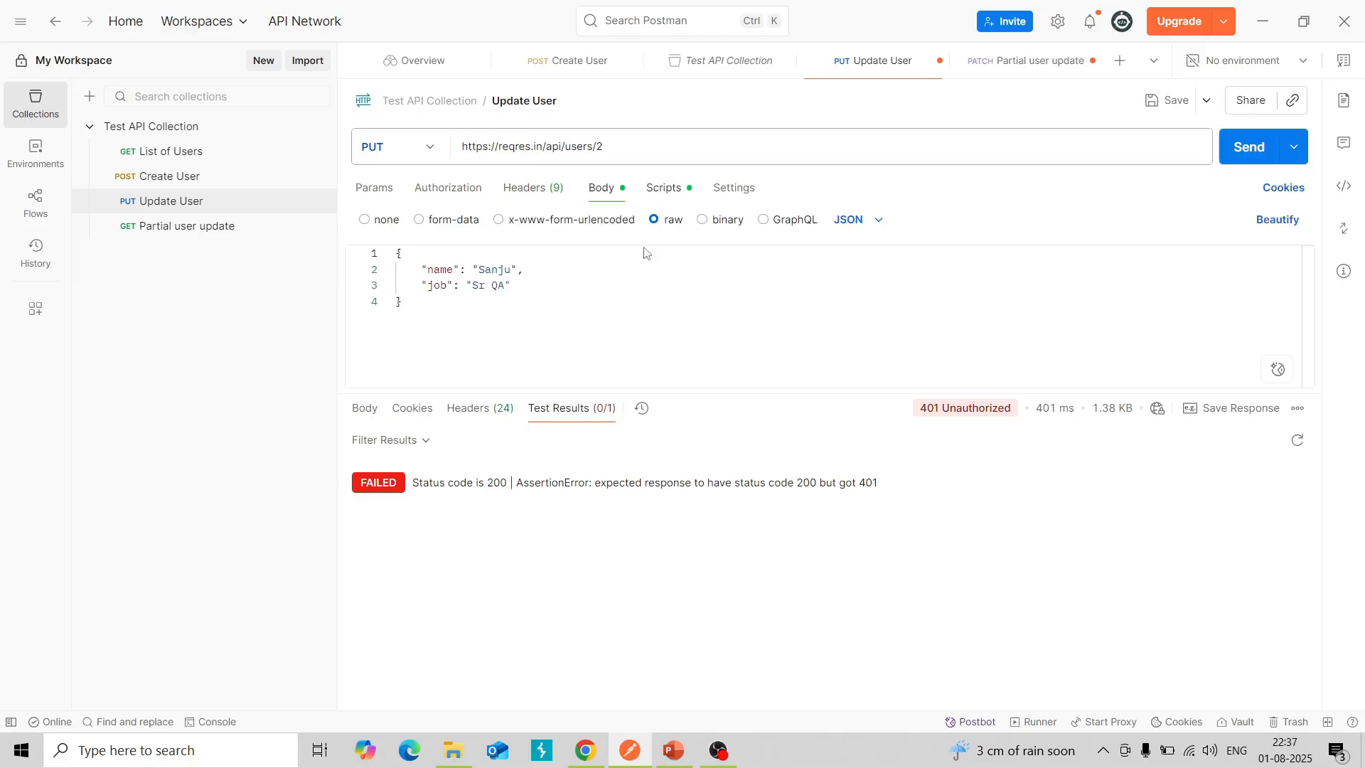
Review the Update User request's body, and compare it with the body and headers of the Partial user update request
{"action": "left_click", "coordinate": [656, 195]}
{"action": "left_click", "coordinate": [597, 192]}
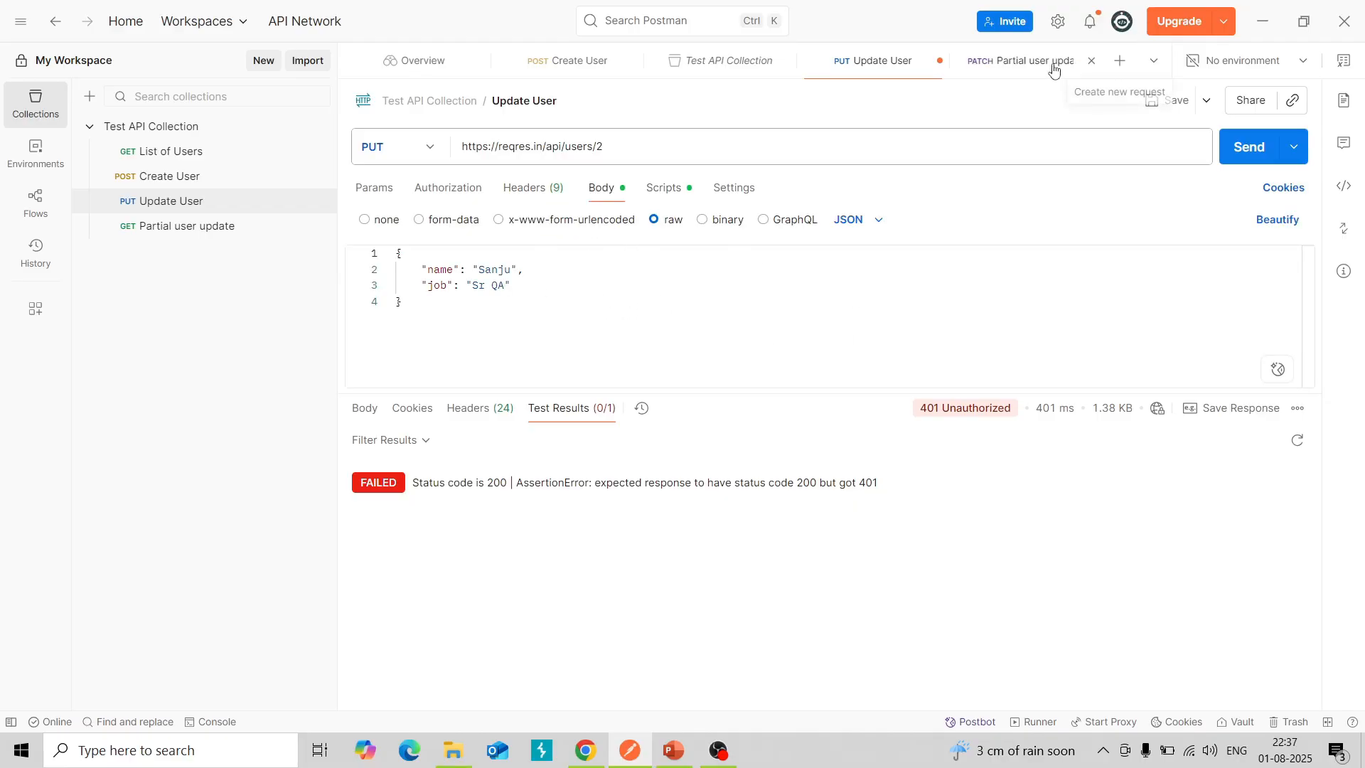
{"action": "left_click", "coordinate": [1020, 64]}
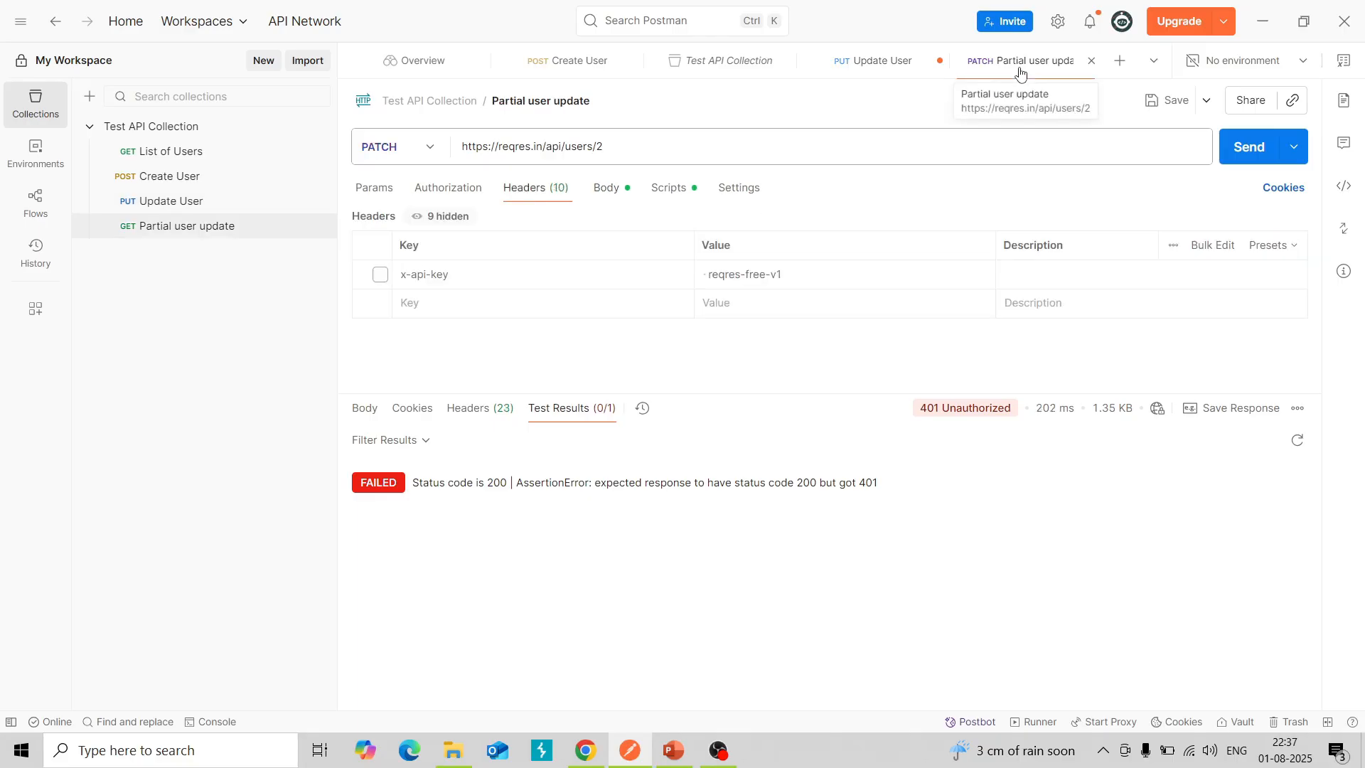
{"action": "left_click", "coordinate": [604, 200]}
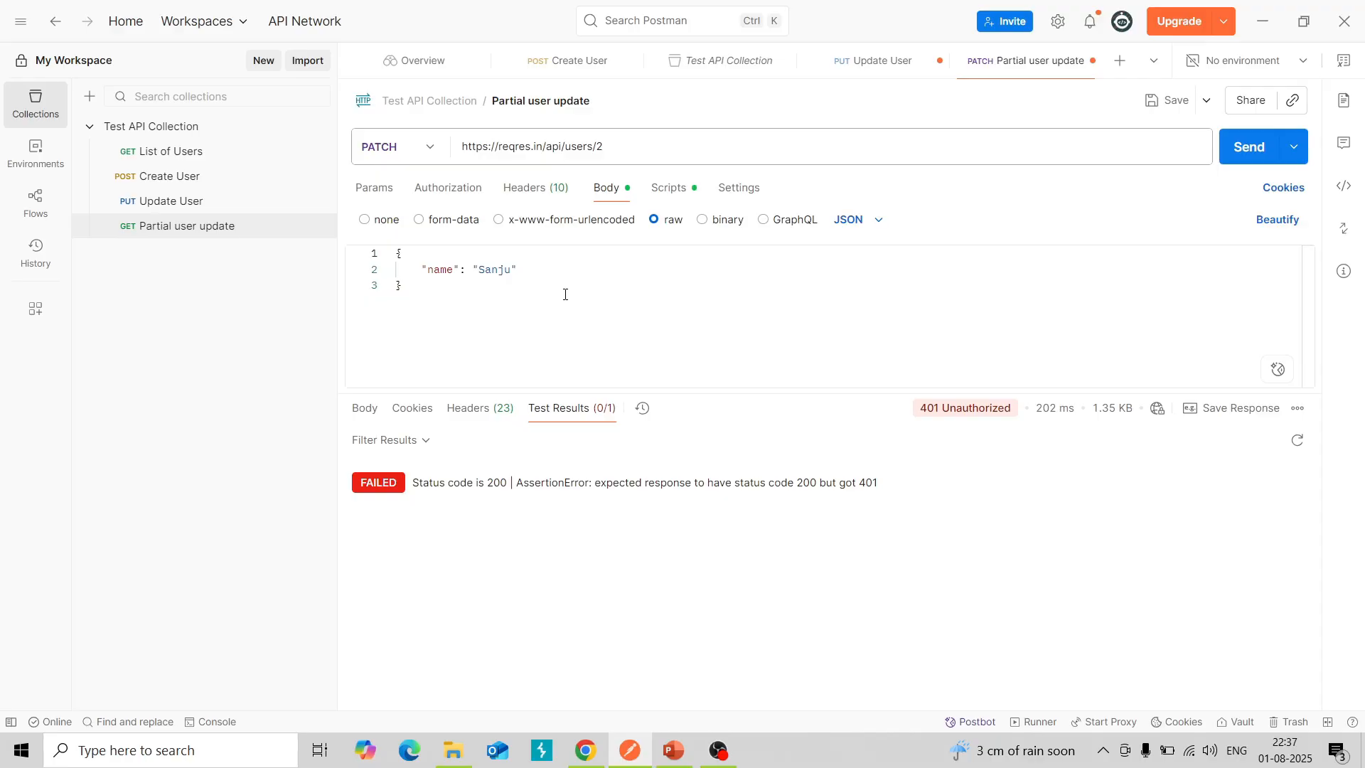
{"action": "left_click", "coordinate": [548, 199]}
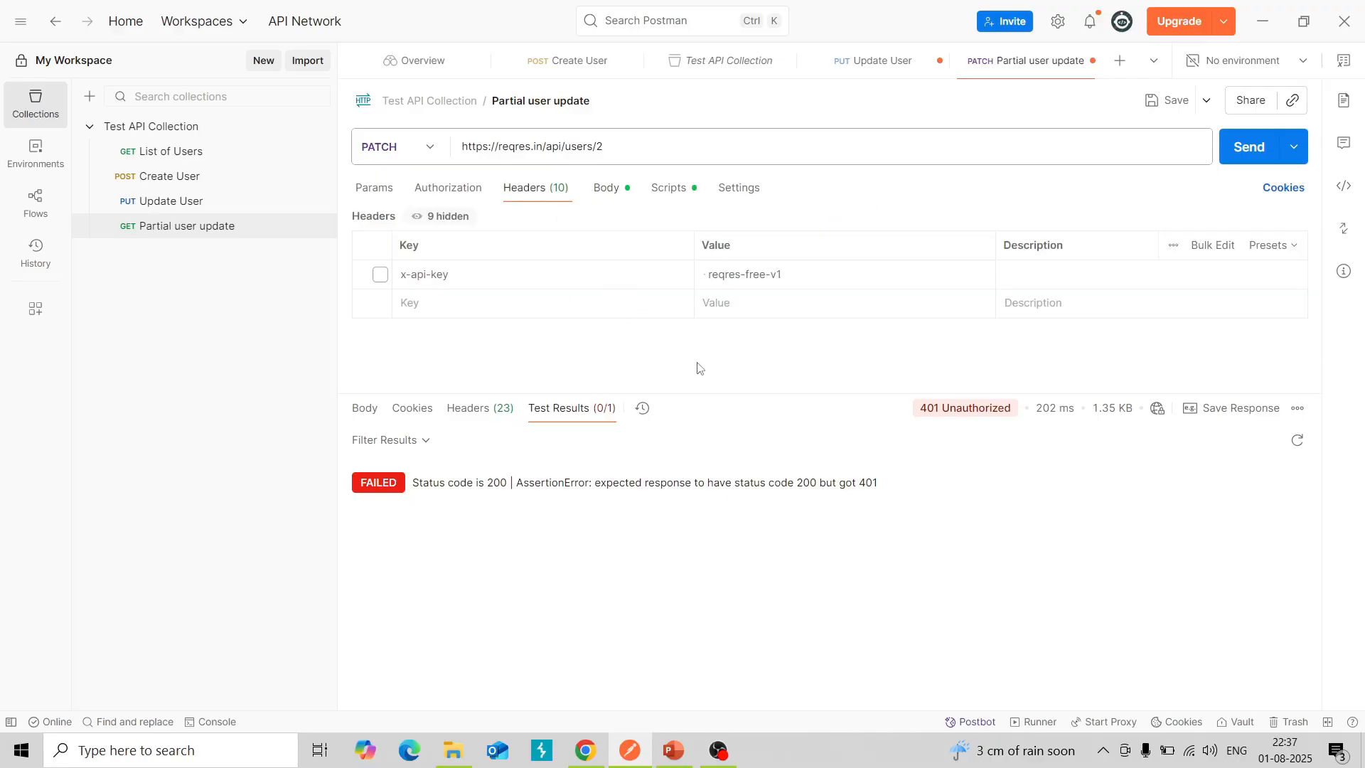
Switch to the PowerPoint presentation 5_Postman_Put&PatchMethod and show its closing "Thank You" slide
{"action": "key", "text": "alt+Tab"}
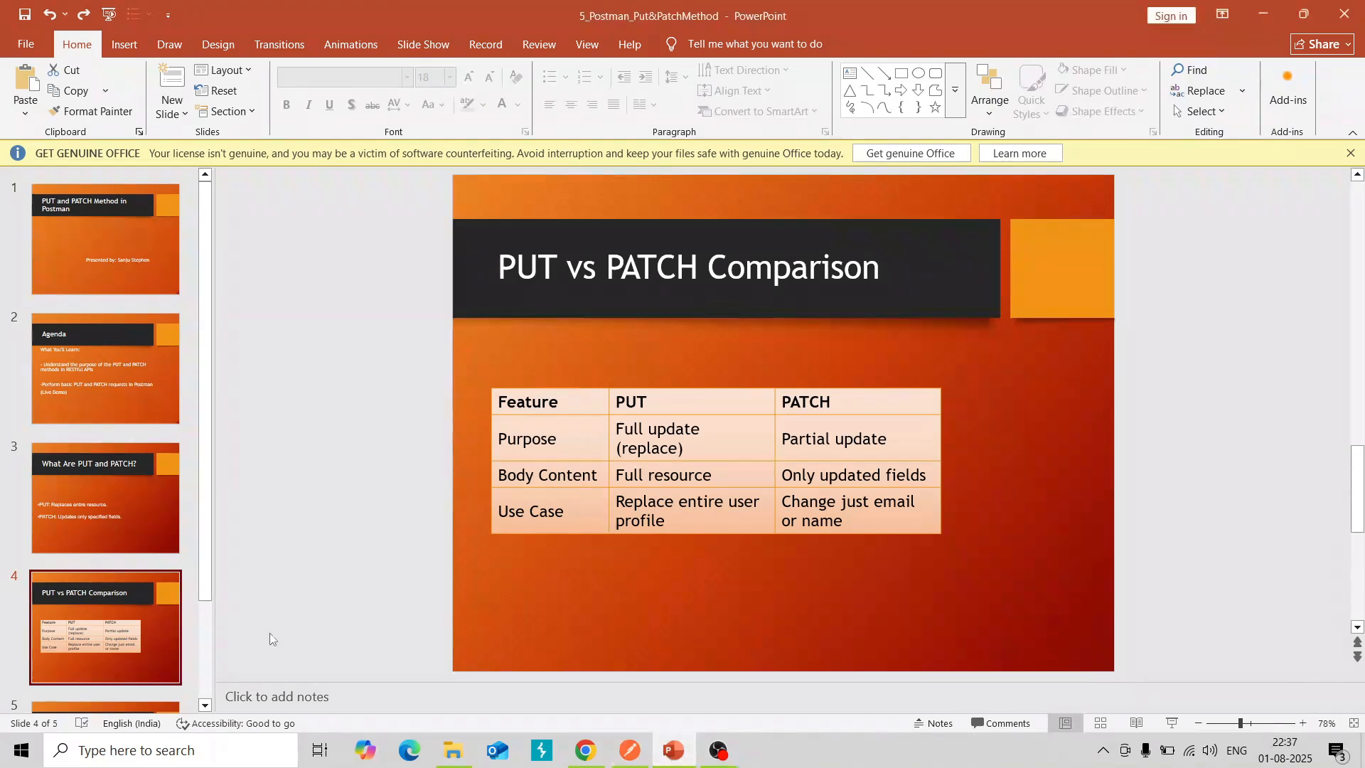
{"action": "scroll", "coordinate": [144, 585], "scroll_direction": "down", "scroll_amount": 3}
{"action": "left_click", "coordinate": [147, 626]}
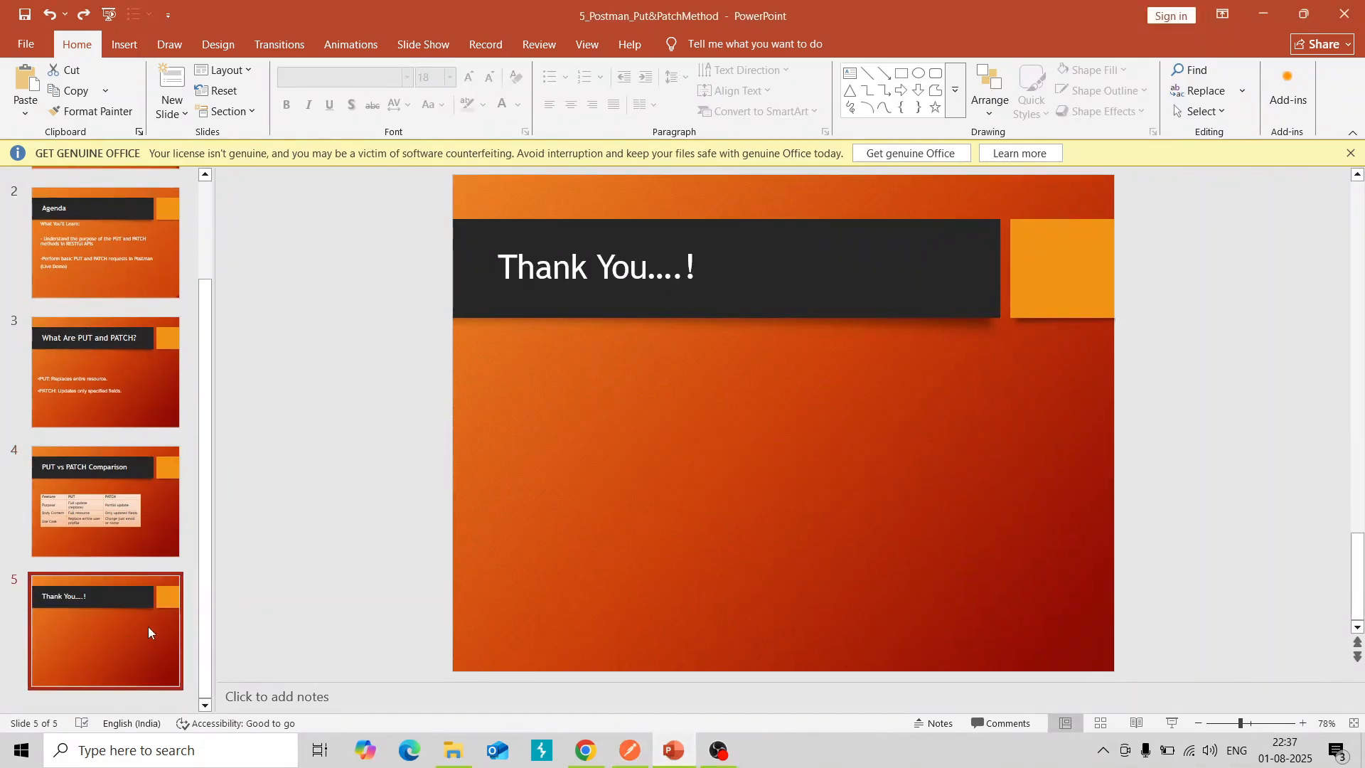